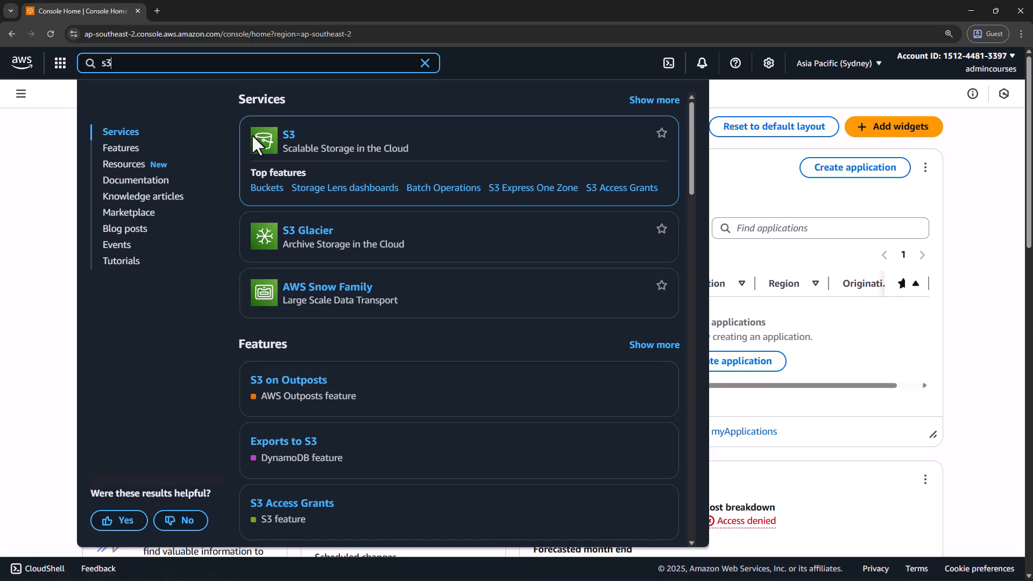
# Open the S3 service and switch the console region to N. Virginia (us-east-1)
pyautogui.click(290, 140)
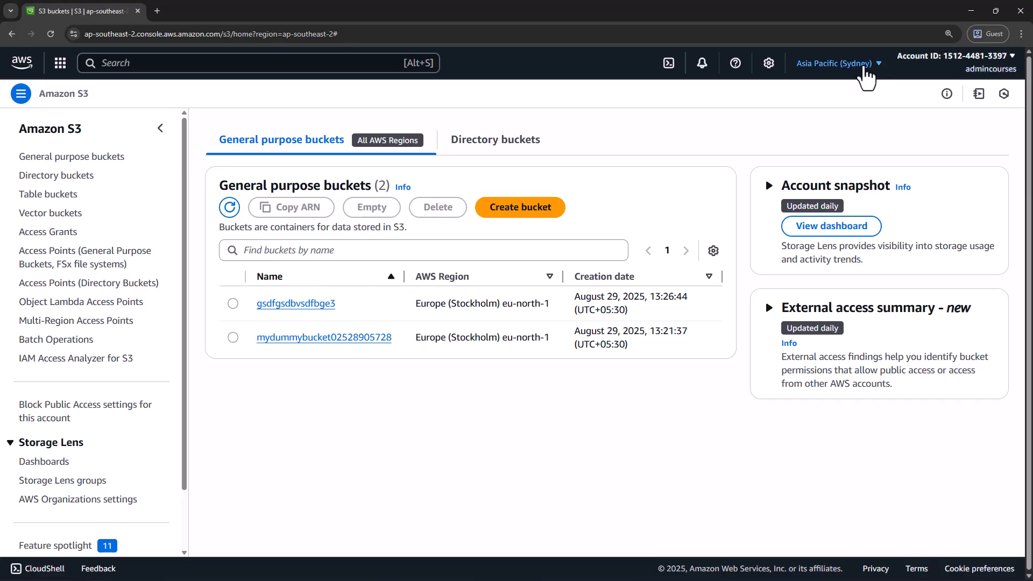
pyautogui.click(865, 76)
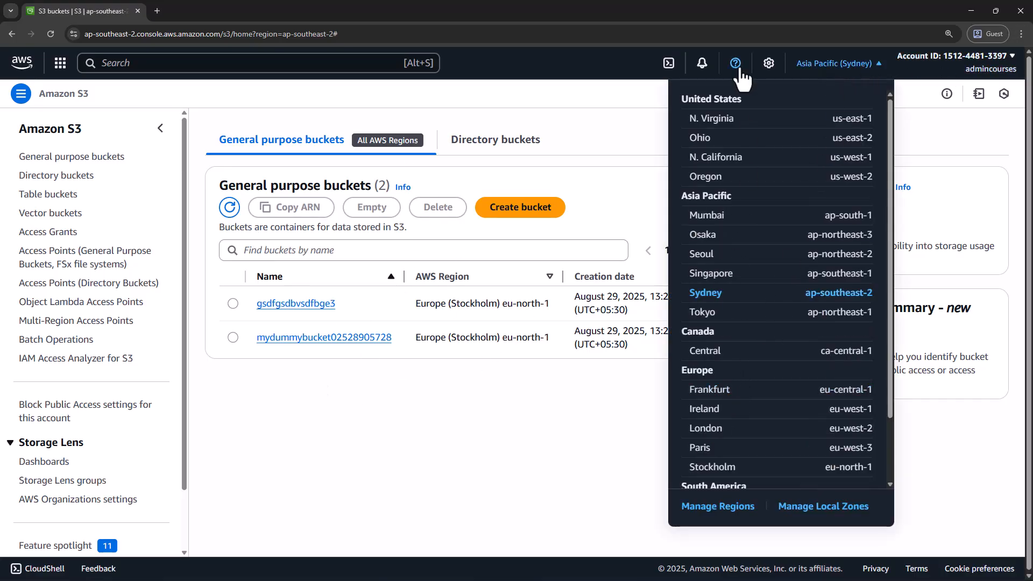
pyautogui.click(704, 127)
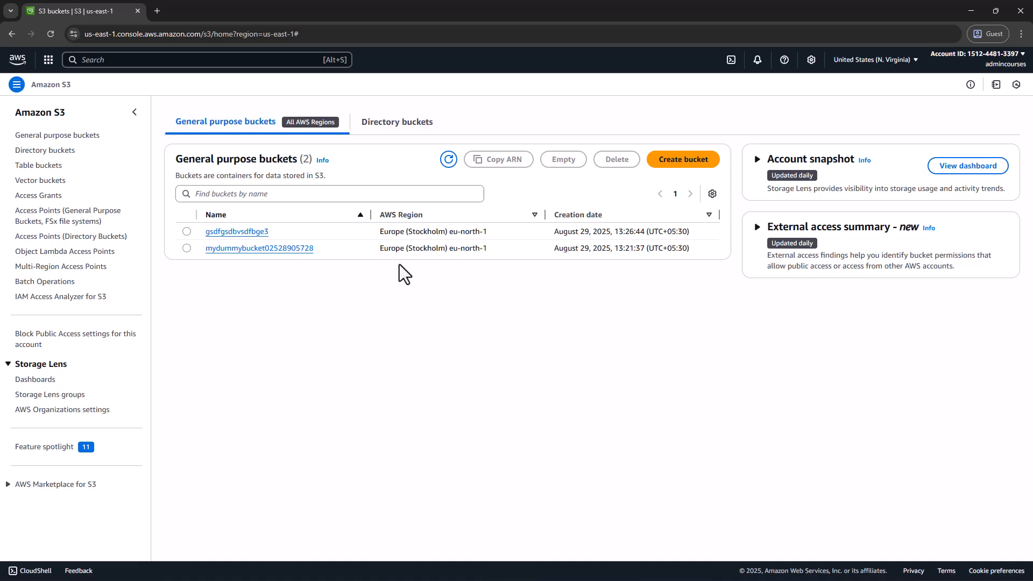
pyautogui.hotkey('ctrl', '+')
pyautogui.hotkey('ctrl', '+')
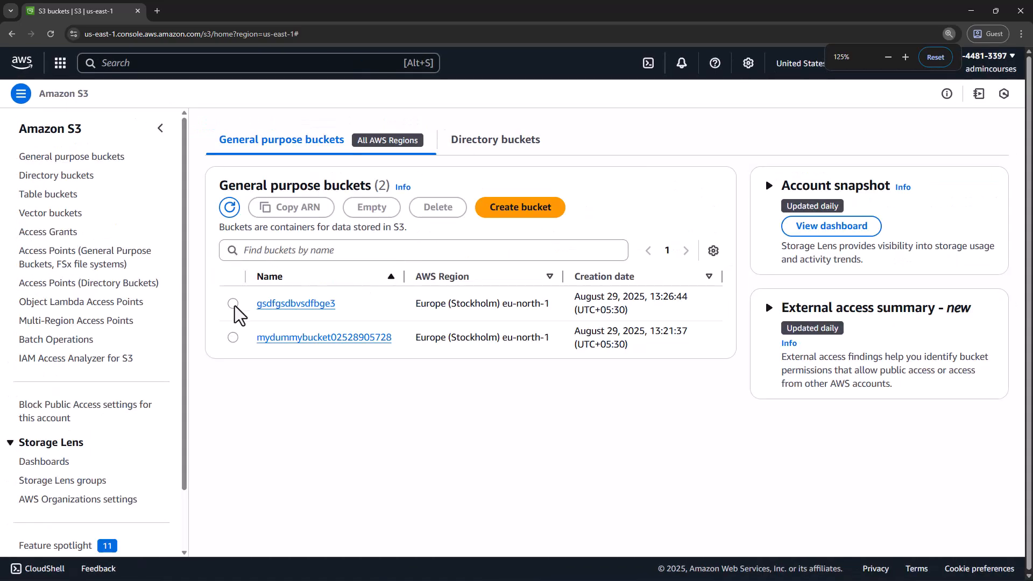
# Delete the bucket gsdfgsdbvsdfbge3, confirming the deletion with its name
pyautogui.click(233, 303)
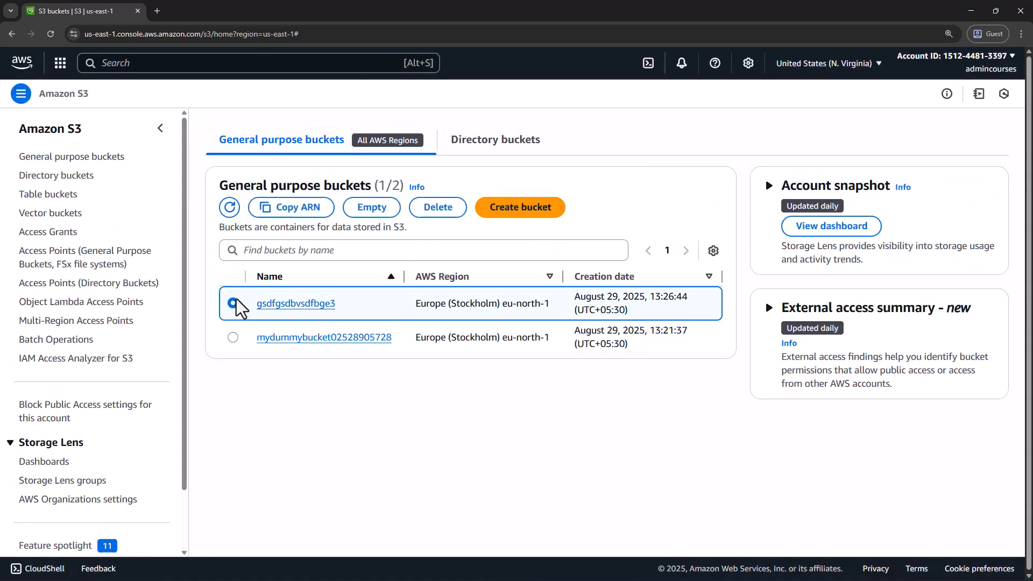
pyautogui.click(440, 211)
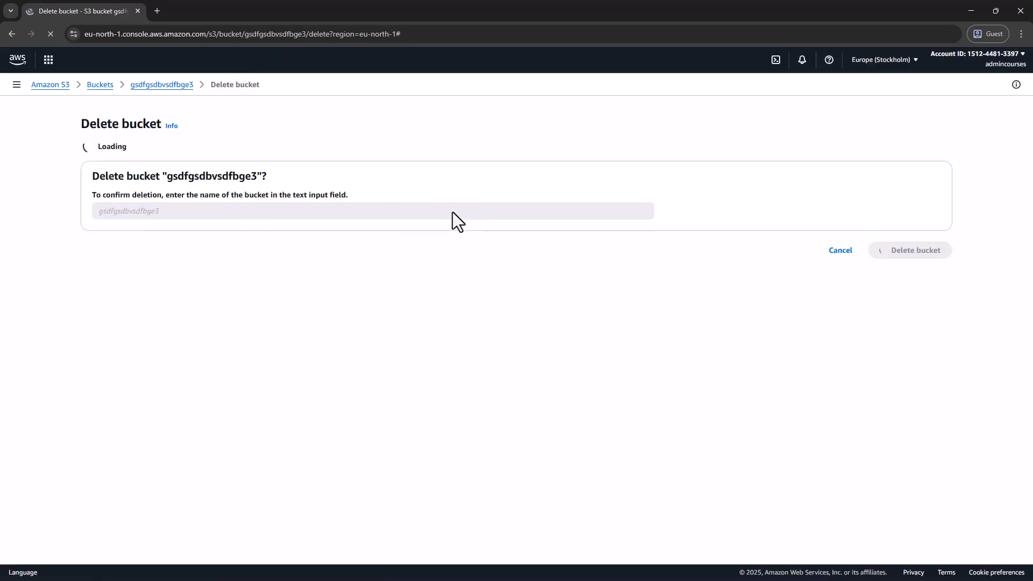
pyautogui.click(147, 280)
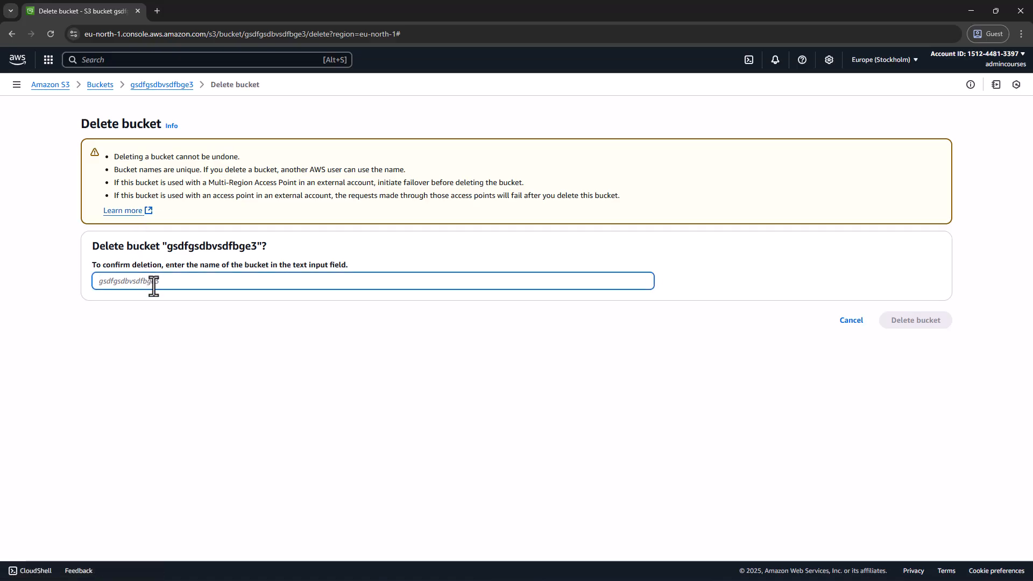
pyautogui.doubleClick(175, 247)
pyautogui.hotkey('ctrl', 'c')
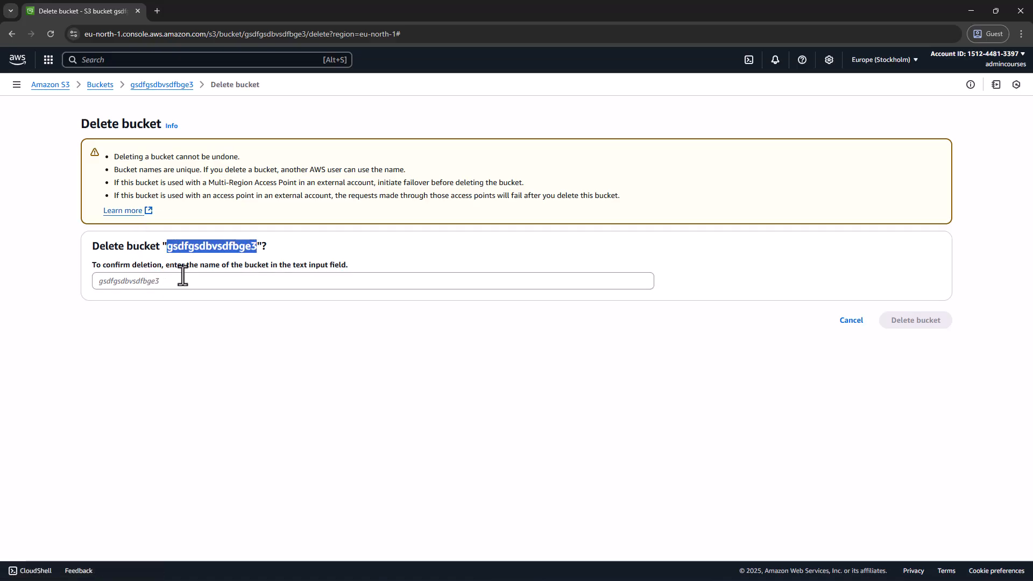
pyautogui.click(182, 281)
pyautogui.hotkey('ctrl', 'v')
pyautogui.click(921, 323)
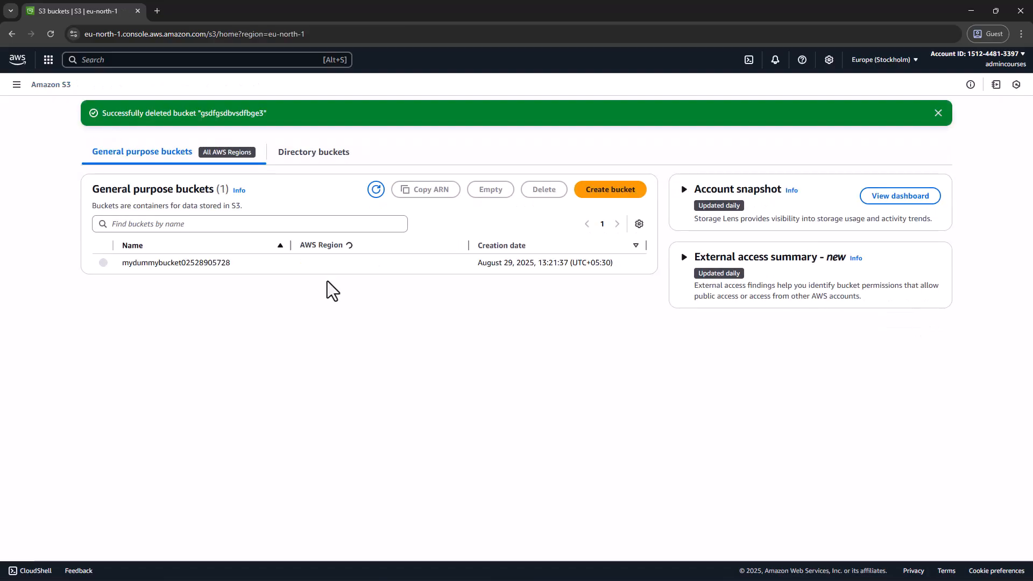
pyautogui.click(103, 263)
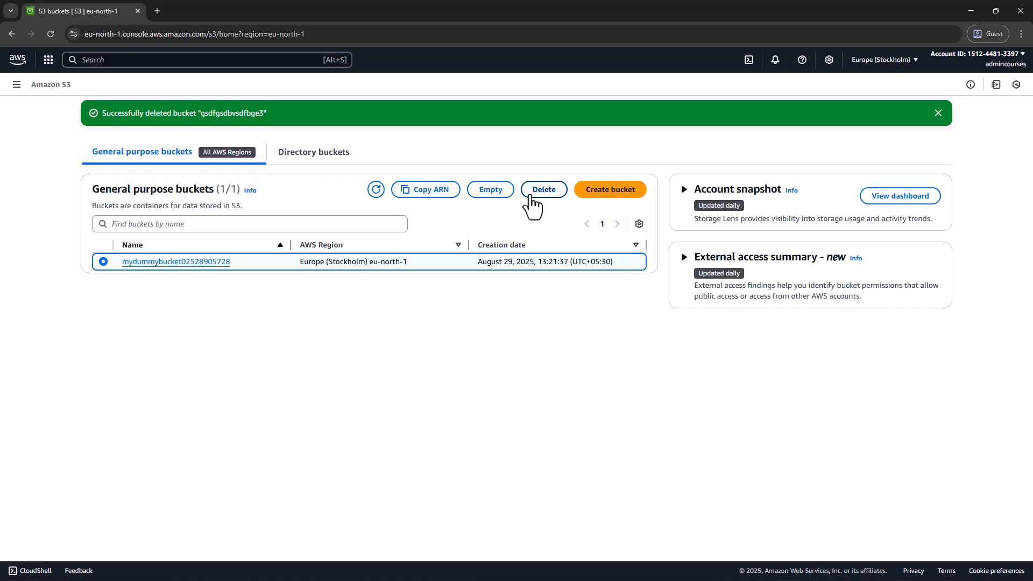
pyautogui.click(536, 192)
pyautogui.doubleClick(247, 246)
pyautogui.click(241, 280)
pyautogui.hotkey('ctrl', 'v')
pyautogui.click(896, 321)
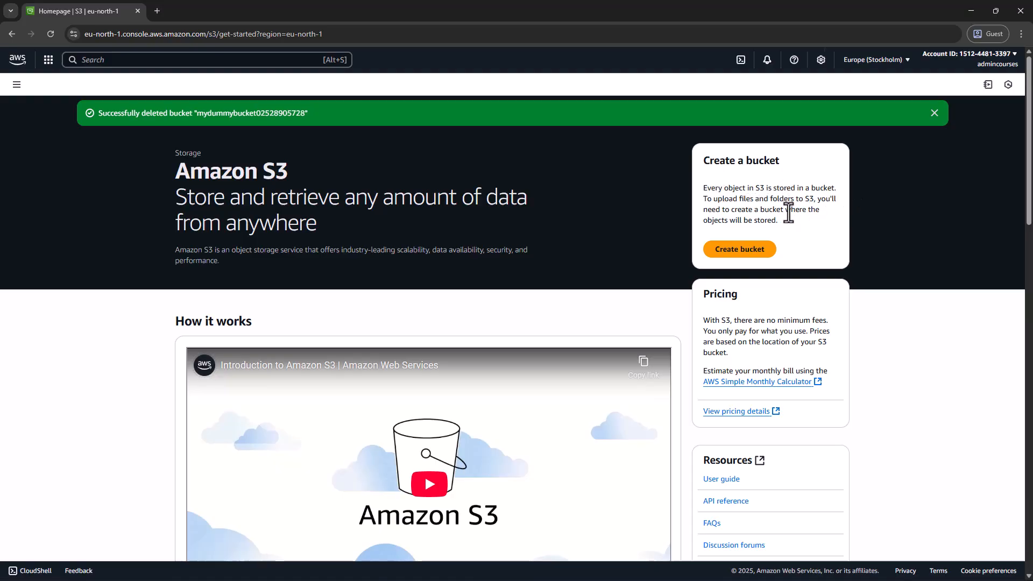
# Read the Pricing summary on the S3 home page and open the detailed pricing page at its regional storage price table
pyautogui.hotkey('ctrl', '+')
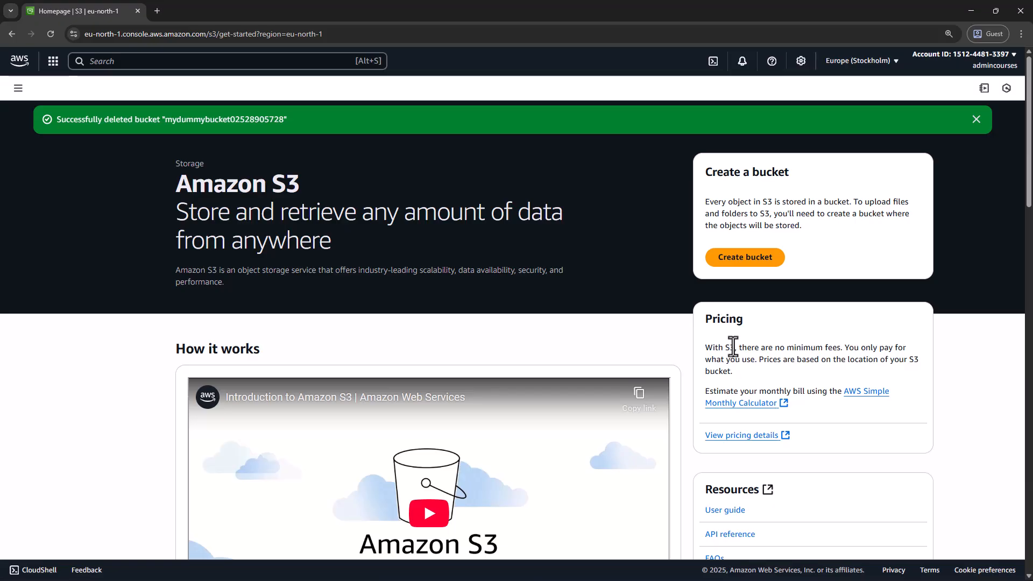
pyautogui.moveTo(736, 347); pyautogui.dragTo(854, 349)
pyautogui.click(779, 367)
pyautogui.moveTo(758, 359); pyautogui.dragTo(732, 372)
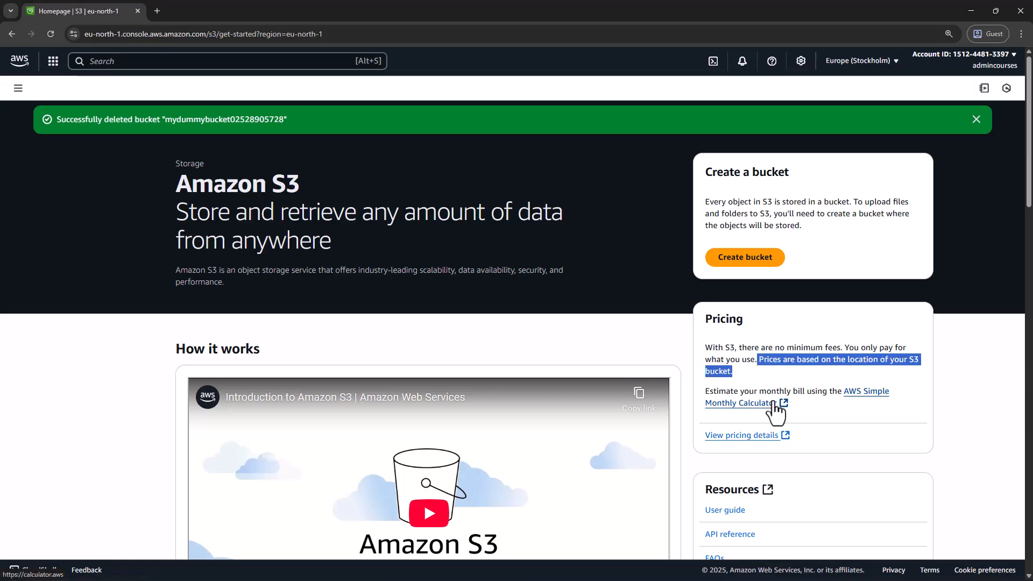
pyautogui.click(765, 437)
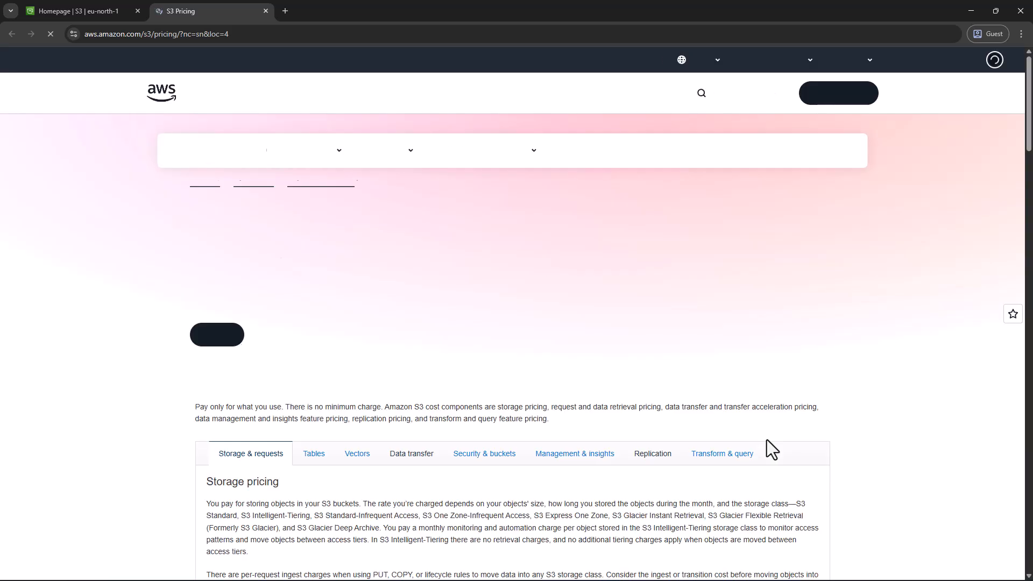
pyautogui.scroll(-3, 508, 346)
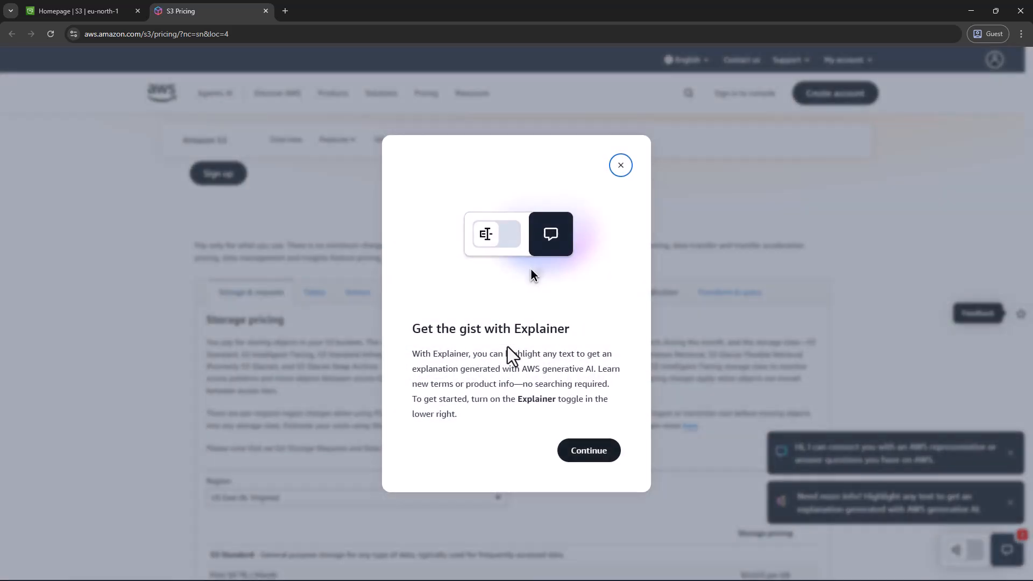
pyautogui.click(621, 166)
pyautogui.scroll(-3, 344, 404)
pyautogui.scroll(-3, 353, 373)
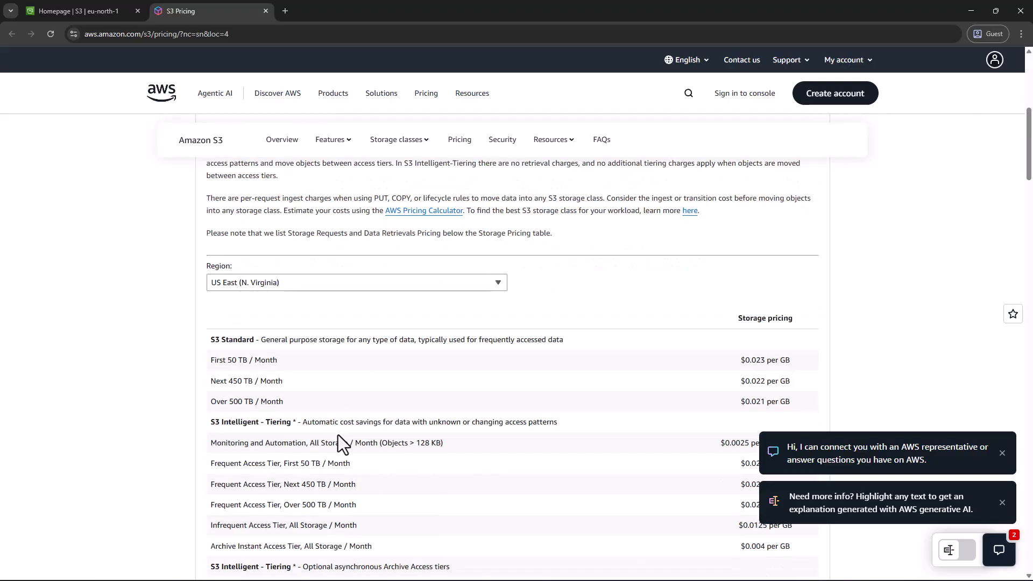
# Compare S3 storage pricing across US East (Ohio), US East (N. Virginia) and AWS GovCloud (US-East), ending on US East (N. Virginia)
pyautogui.click(395, 176)
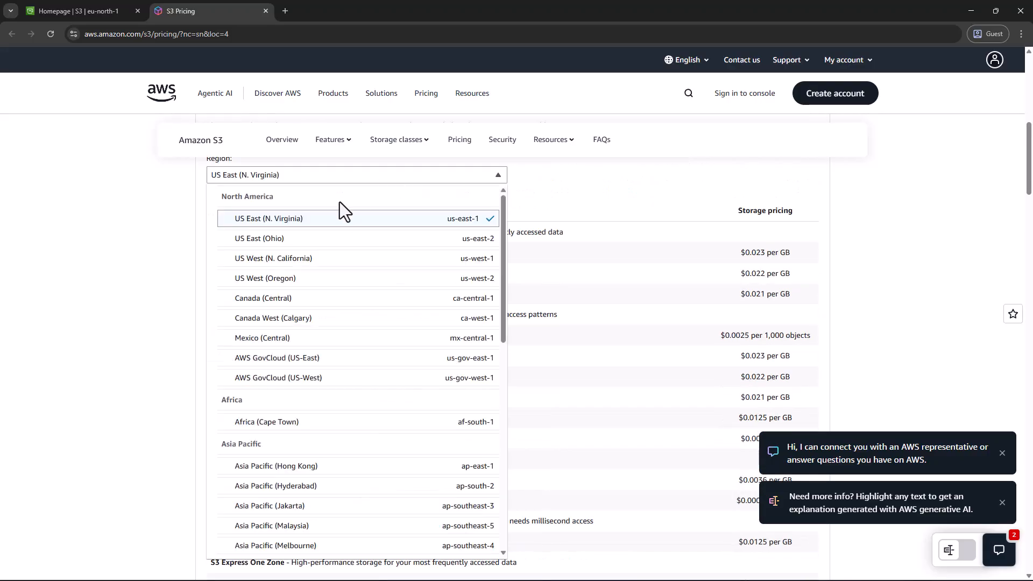
pyautogui.click(351, 239)
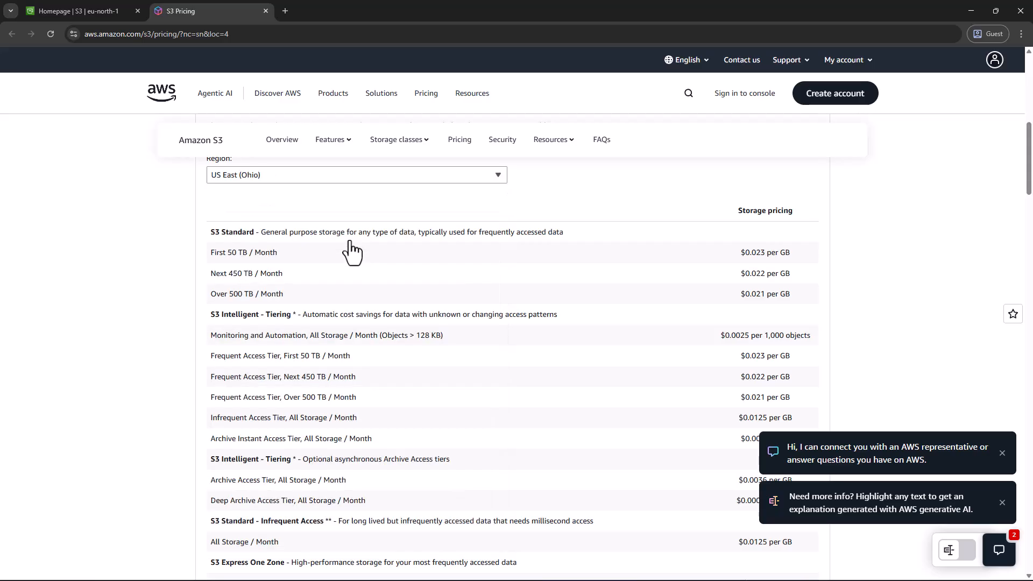
pyautogui.click(347, 181)
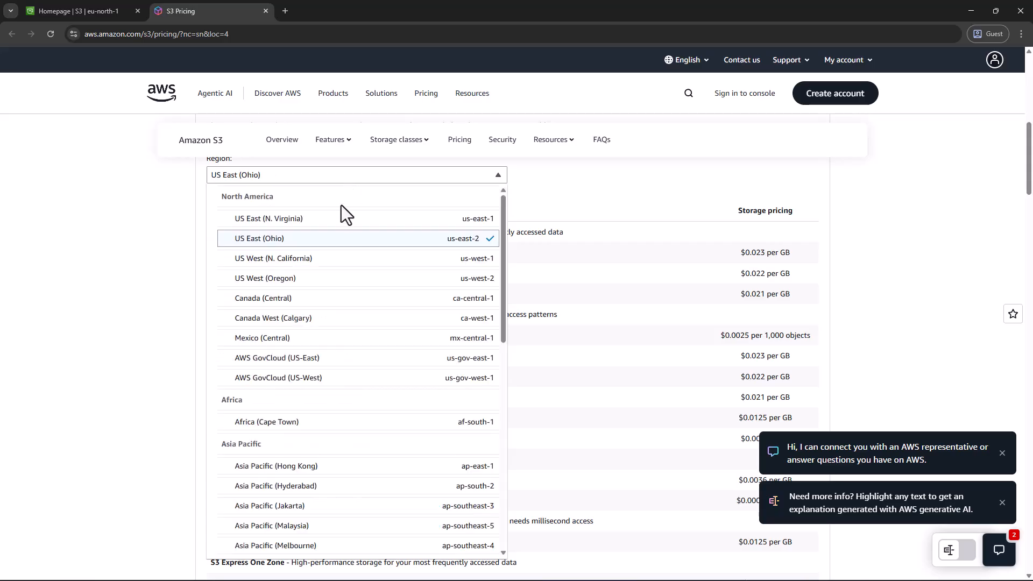
pyautogui.click(328, 220)
pyautogui.click(352, 181)
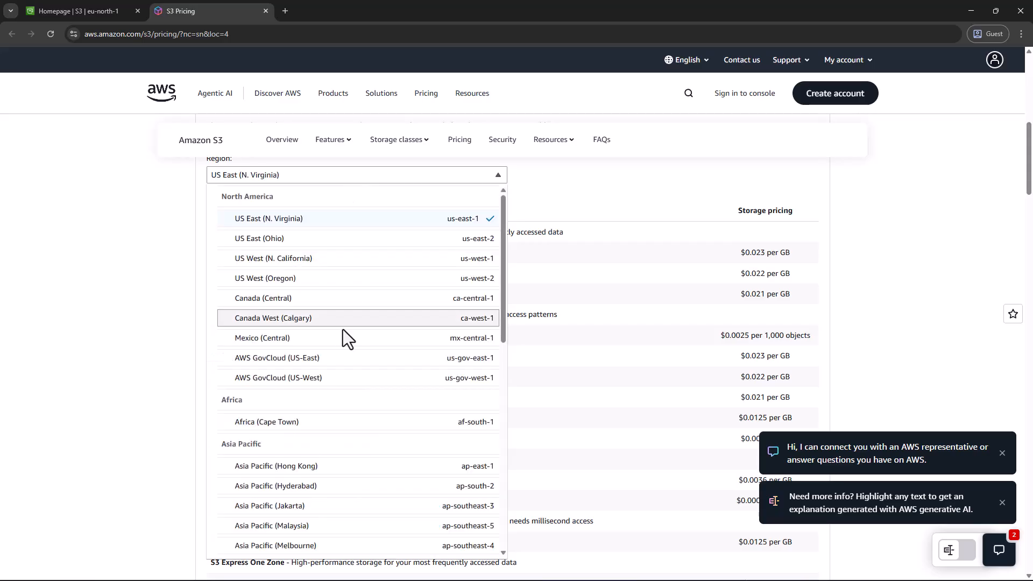
pyautogui.click(337, 358)
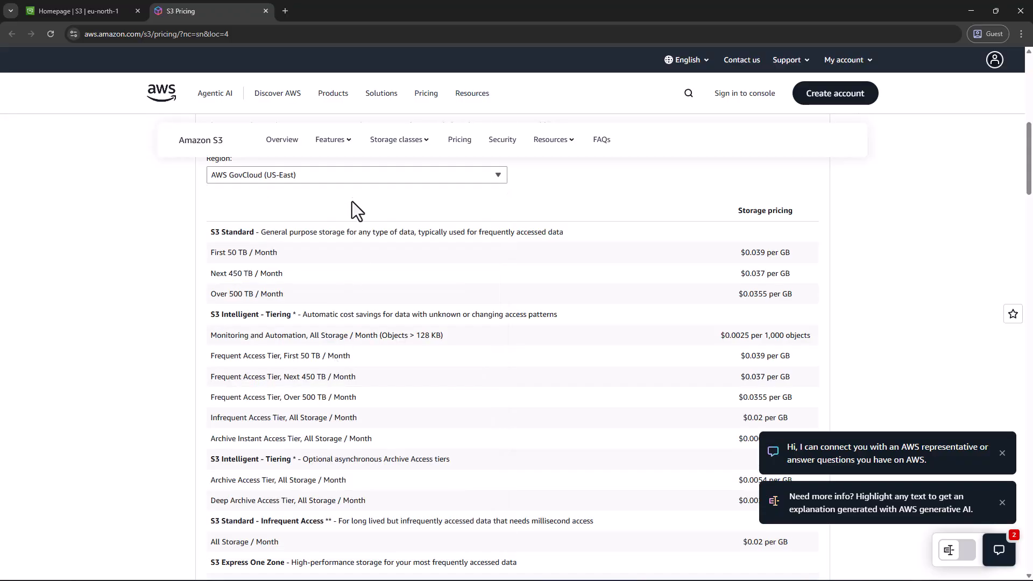
pyautogui.click(353, 174)
pyautogui.click(342, 228)
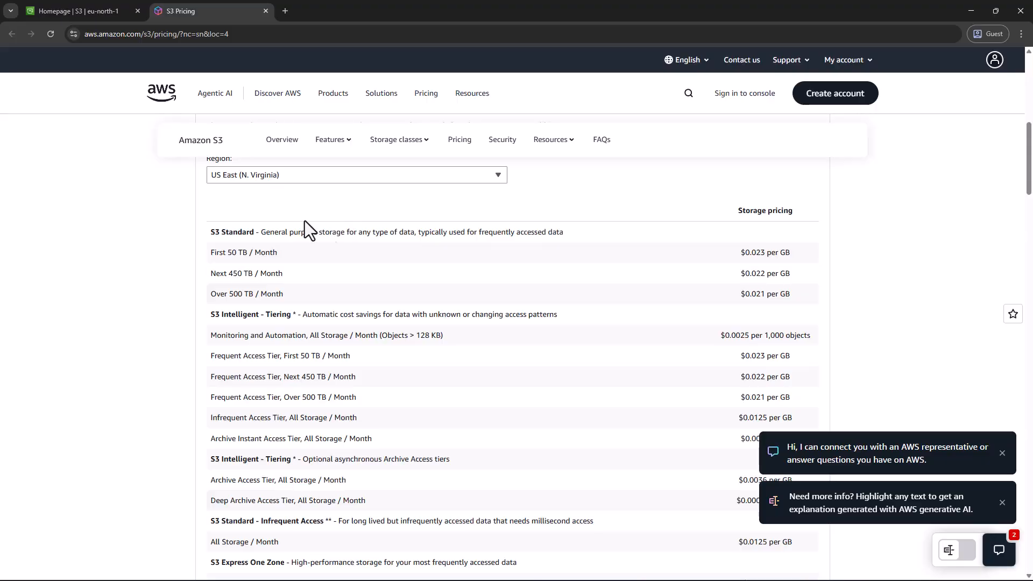
# Return to the S3 console, start creating a bucket and set its region to N. Virginia (us-east-1)
pyautogui.click(85, 11)
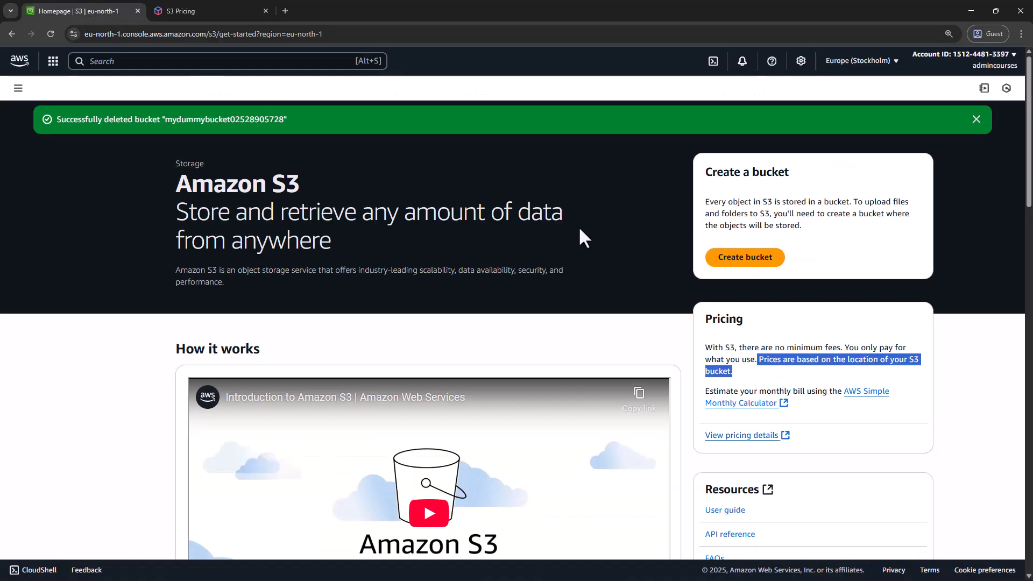
pyautogui.click(715, 262)
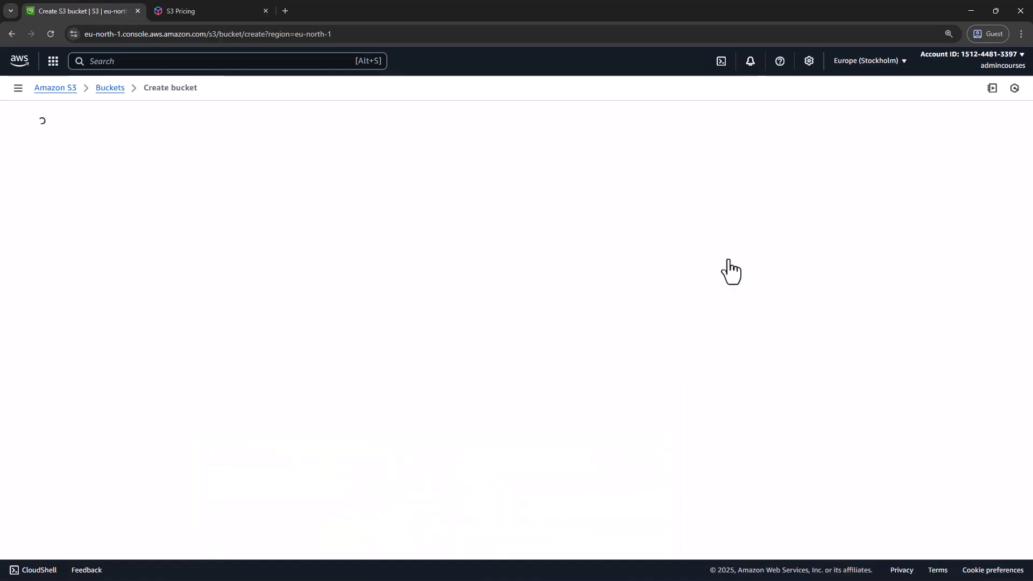
pyautogui.click(871, 64)
pyautogui.click(794, 111)
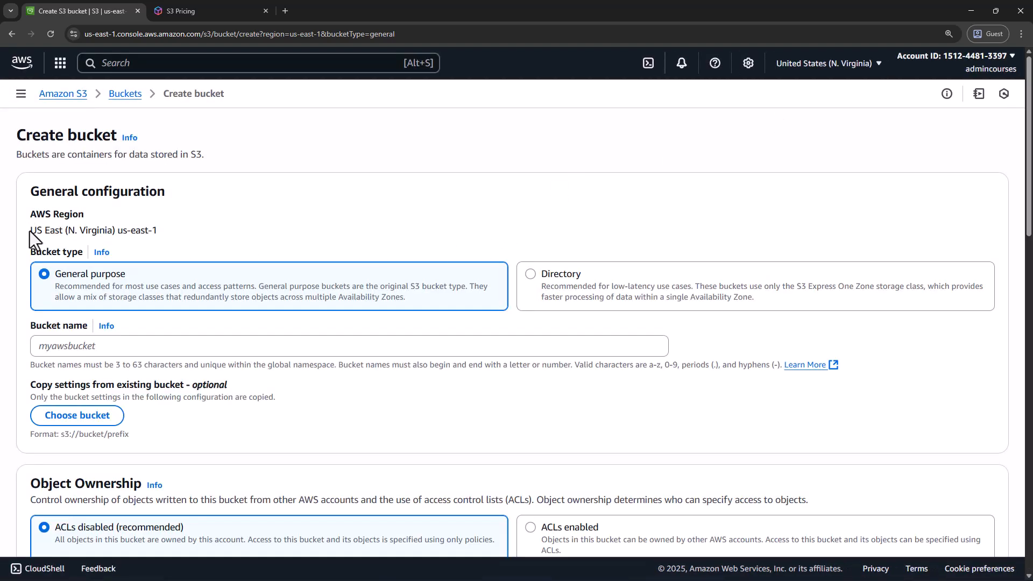
pyautogui.moveTo(33, 230); pyautogui.dragTo(164, 231)
pyautogui.click(176, 230)
# Name the new bucket mybucket and review the bucket naming rules
pyautogui.click(195, 349)
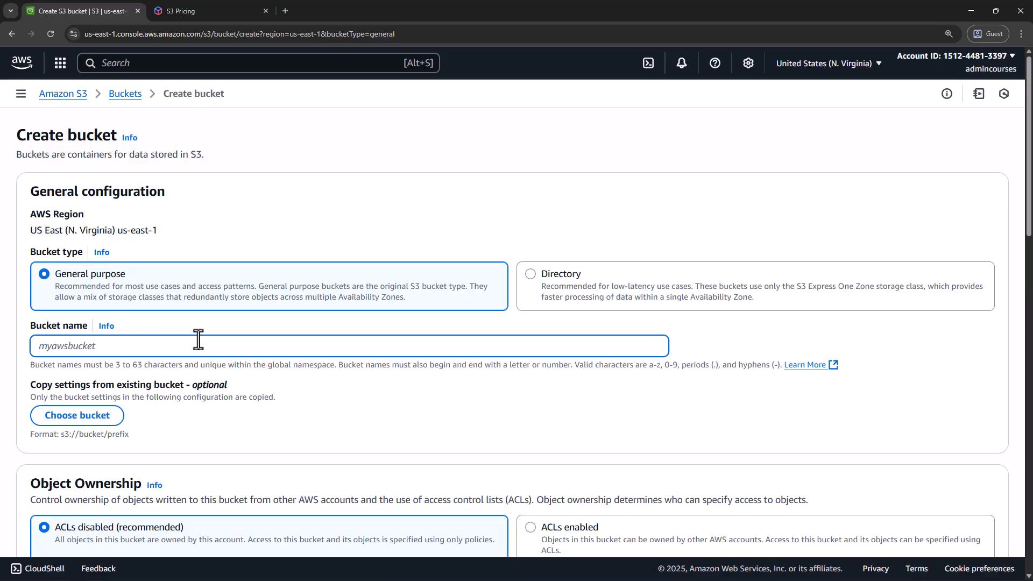
pyautogui.write('mybucket')
pyautogui.moveTo(29, 365); pyautogui.dragTo(327, 365)
pyautogui.click(209, 370)
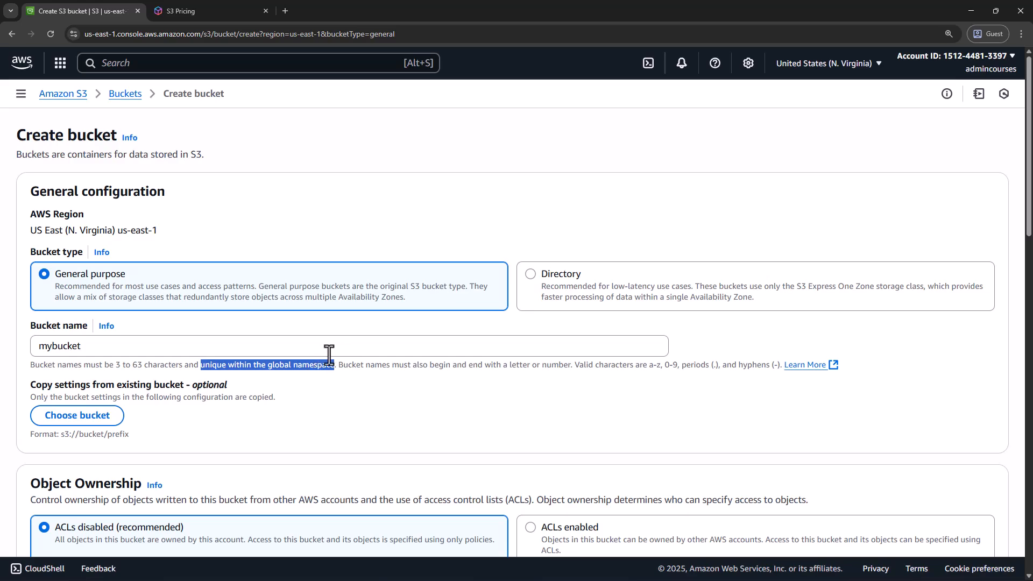
pyautogui.click(393, 372)
pyautogui.moveTo(478, 365); pyautogui.dragTo(778, 366)
# Examine the option to copy settings from an existing bucket and the Object Ownership settings
pyautogui.scroll(-2, 526, 376)
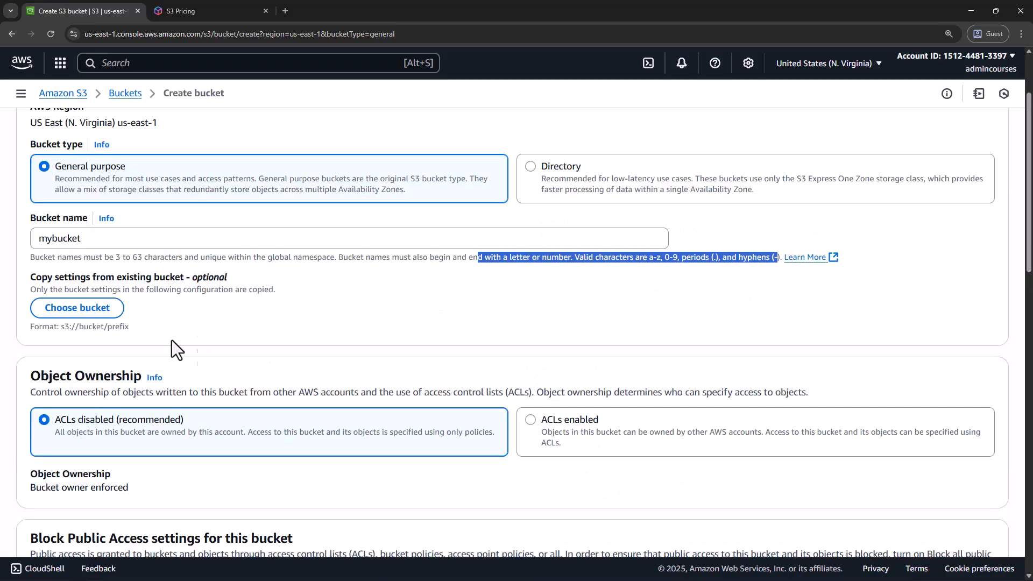
pyautogui.moveTo(30, 277); pyautogui.dragTo(184, 277)
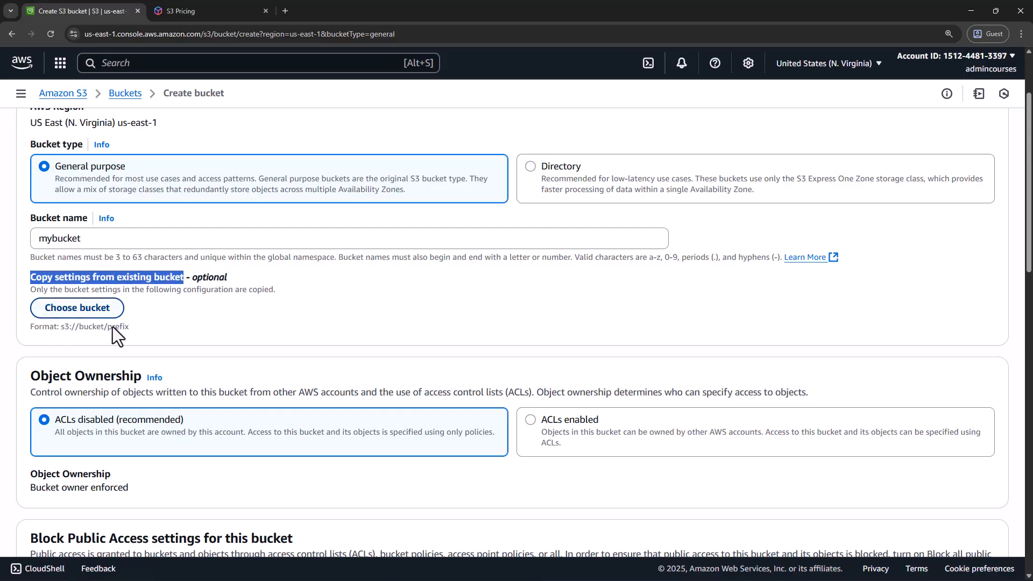
pyautogui.scroll(-2, 89, 348)
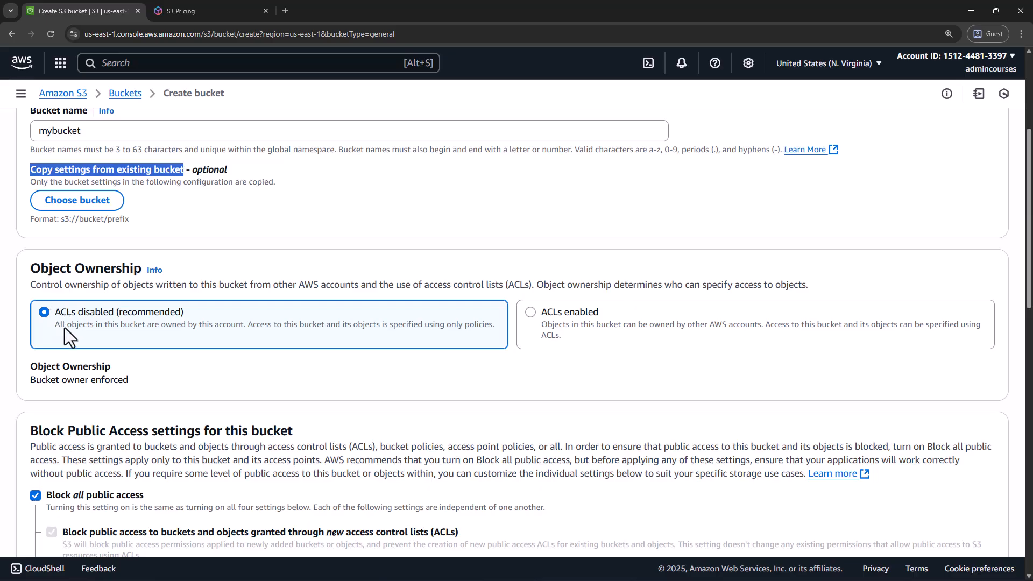
pyautogui.scroll(-2, 67, 331)
pyautogui.scroll(-2, 81, 282)
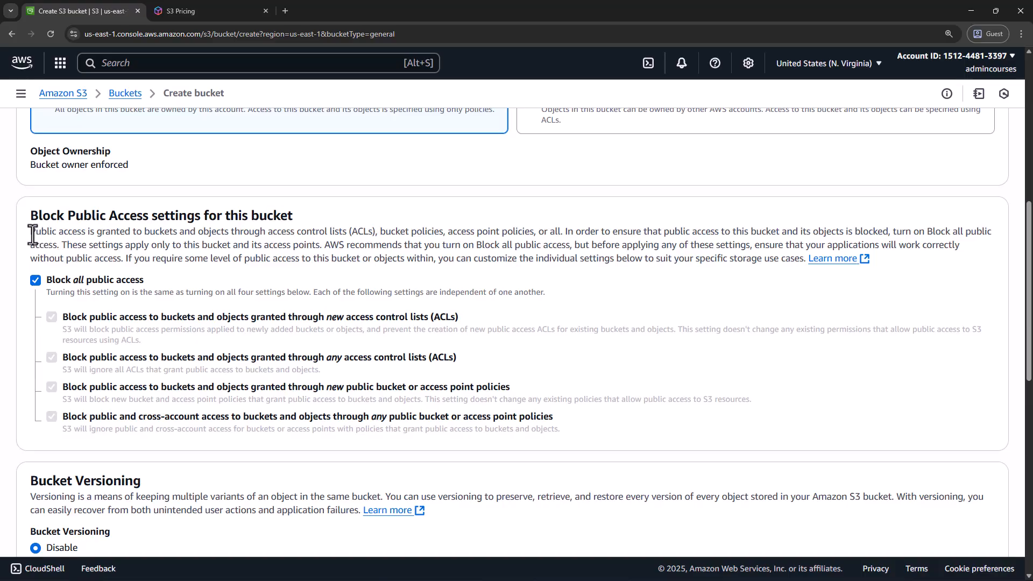
# Review the Block Public Access settings, turning Block all public access off and back on
pyautogui.moveTo(30, 234); pyautogui.dragTo(110, 236)
pyautogui.moveTo(128, 235); pyautogui.dragTo(174, 234)
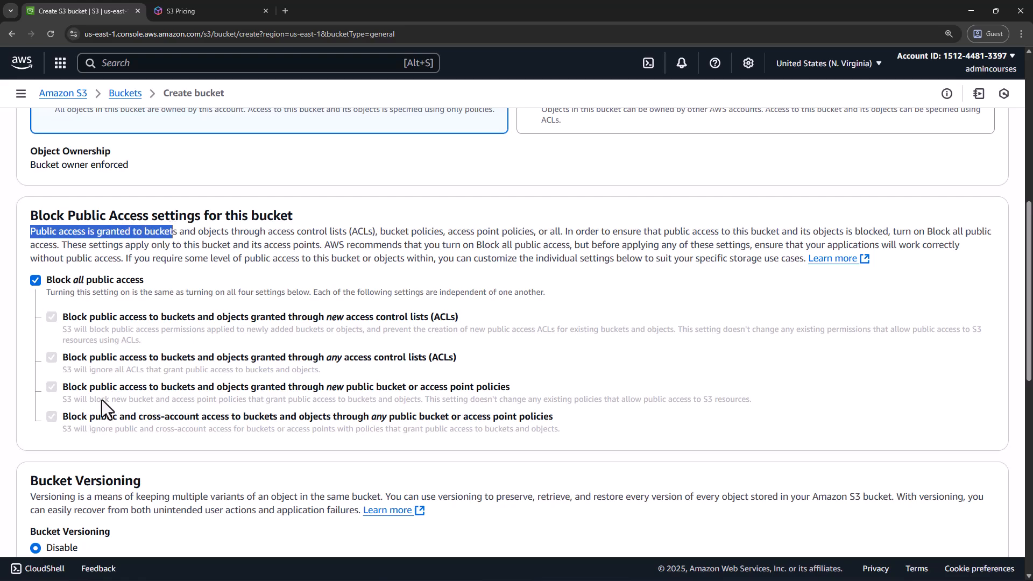
pyautogui.scroll(-2, 102, 400)
pyautogui.click(66, 384)
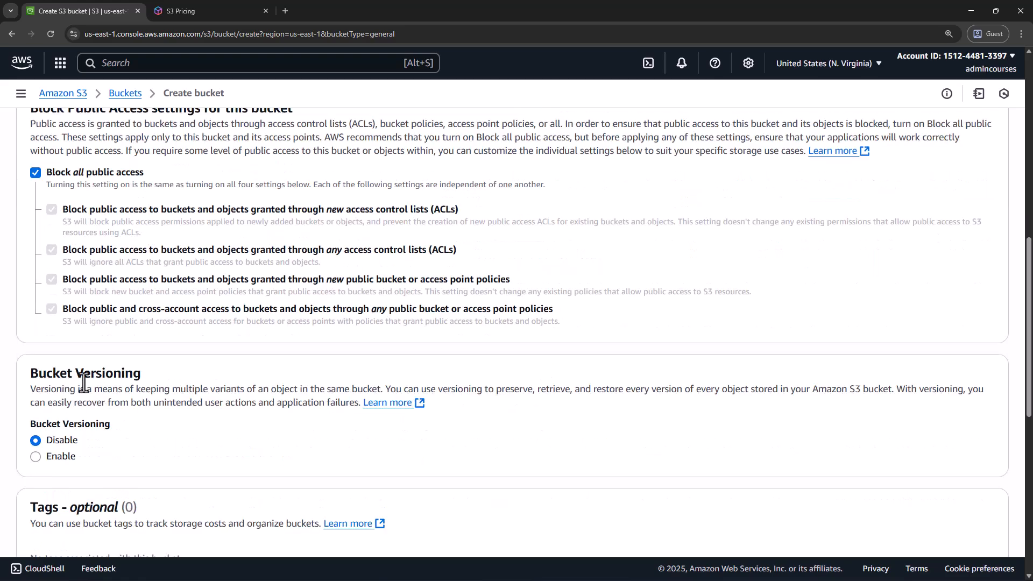
pyautogui.click(35, 173)
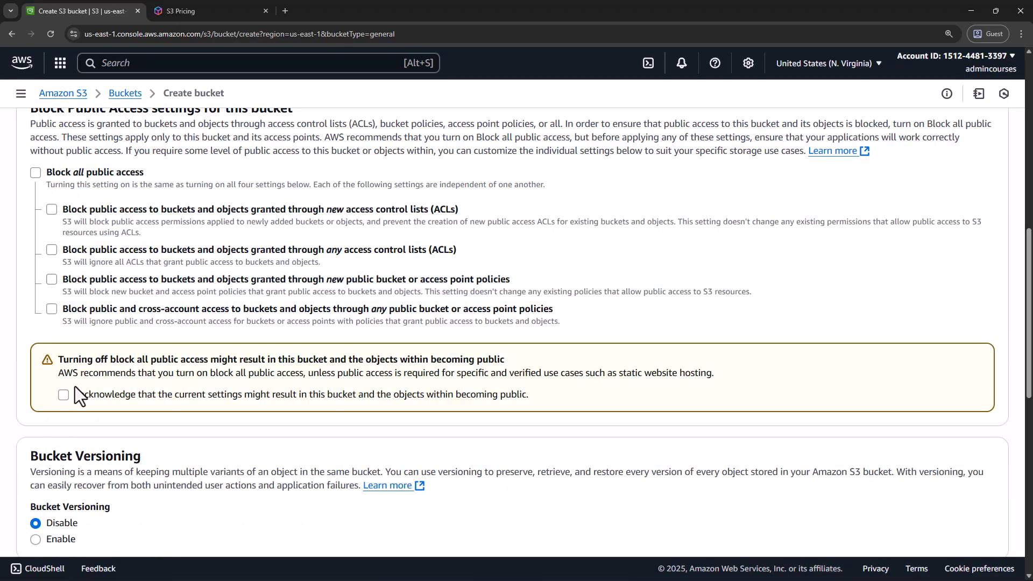
pyautogui.click(35, 172)
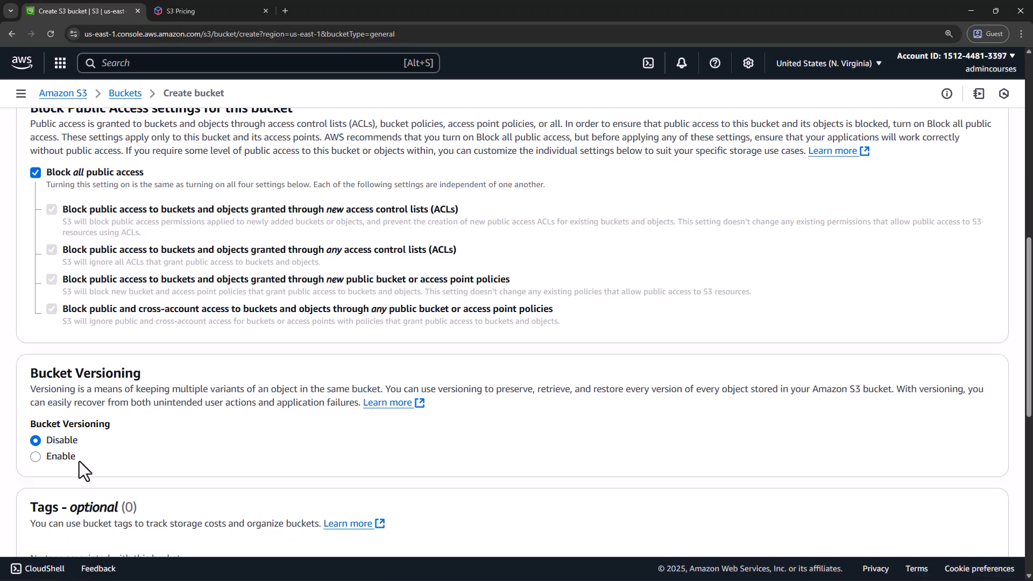
# Review the Bucket Versioning, Tags, Default encryption and Bucket Key settings for the new bucket
pyautogui.scroll(-2, 60, 459)
pyautogui.scroll(-3, 60, 458)
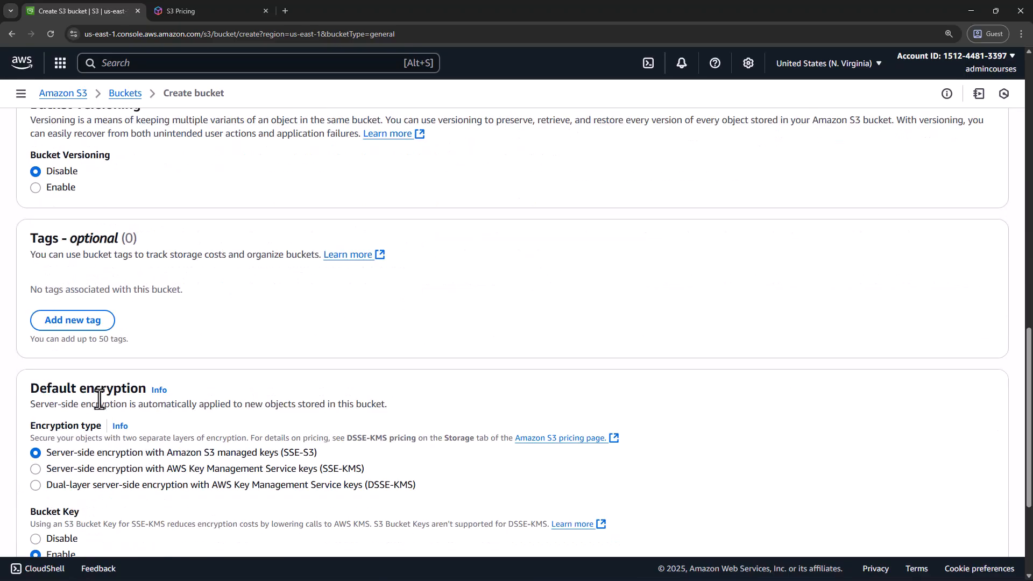
pyautogui.scroll(-3, 105, 402)
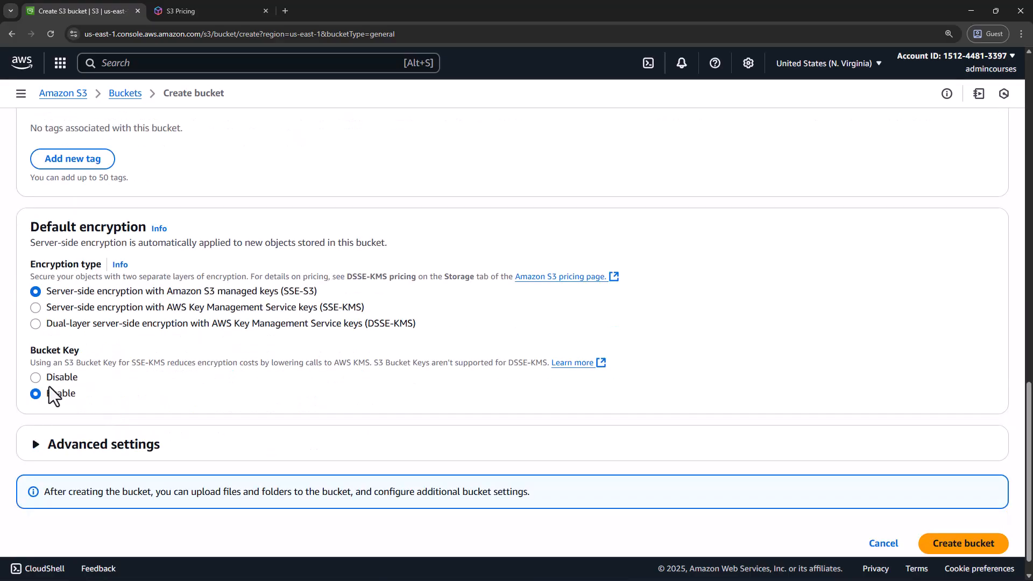
pyautogui.scroll(-1, 68, 397)
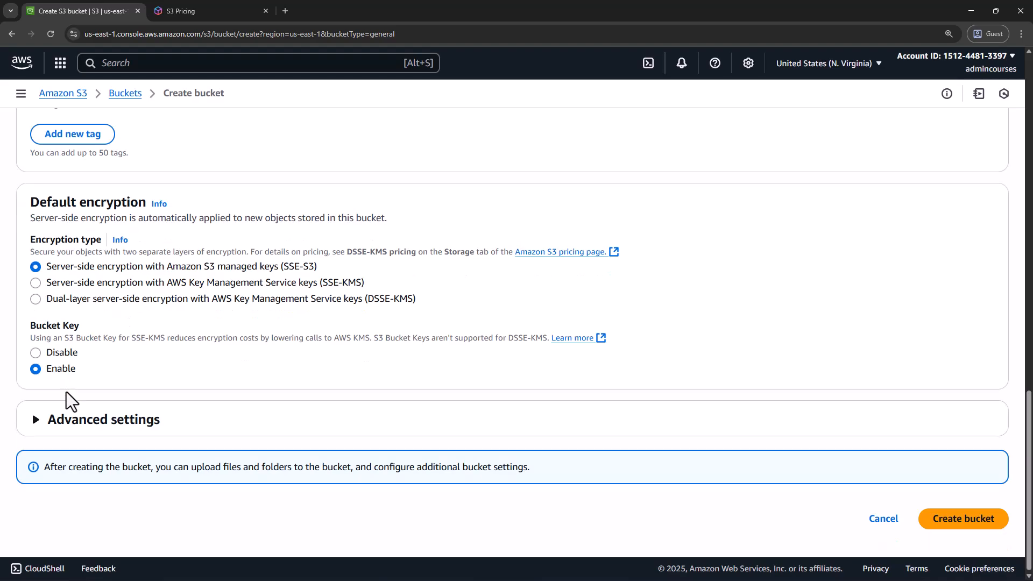
pyautogui.scroll(10, 597, 458)
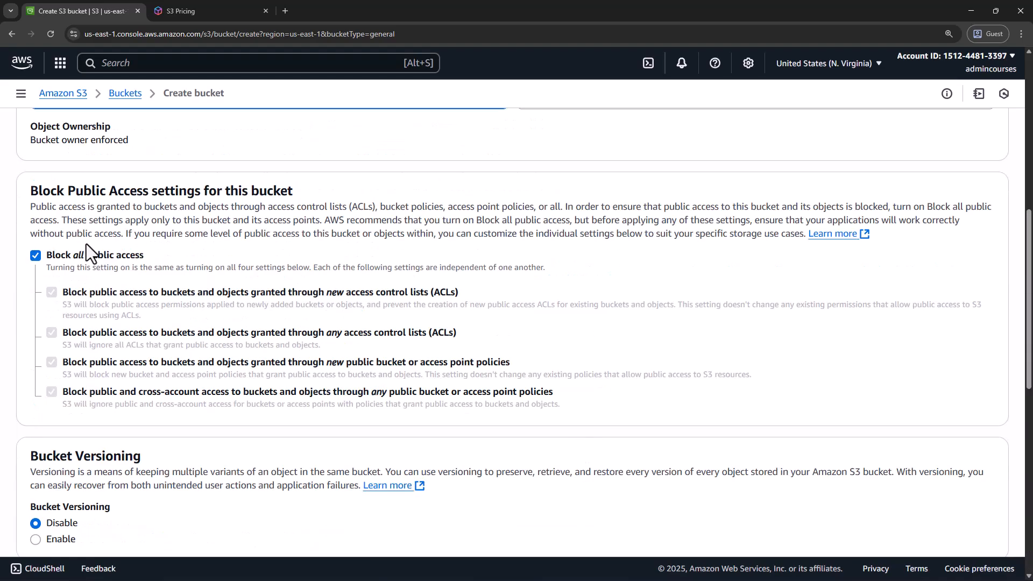
pyautogui.scroll(-10, 152, 337)
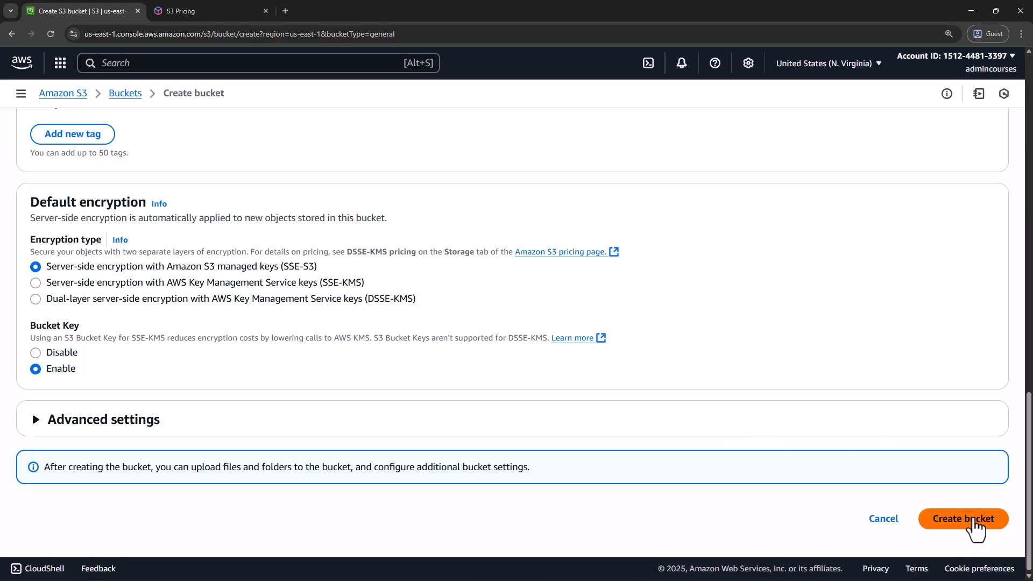
# Try to create the bucket as mybucket, and again with the name mybucket007
pyautogui.click(974, 521)
pyautogui.click(197, 254)
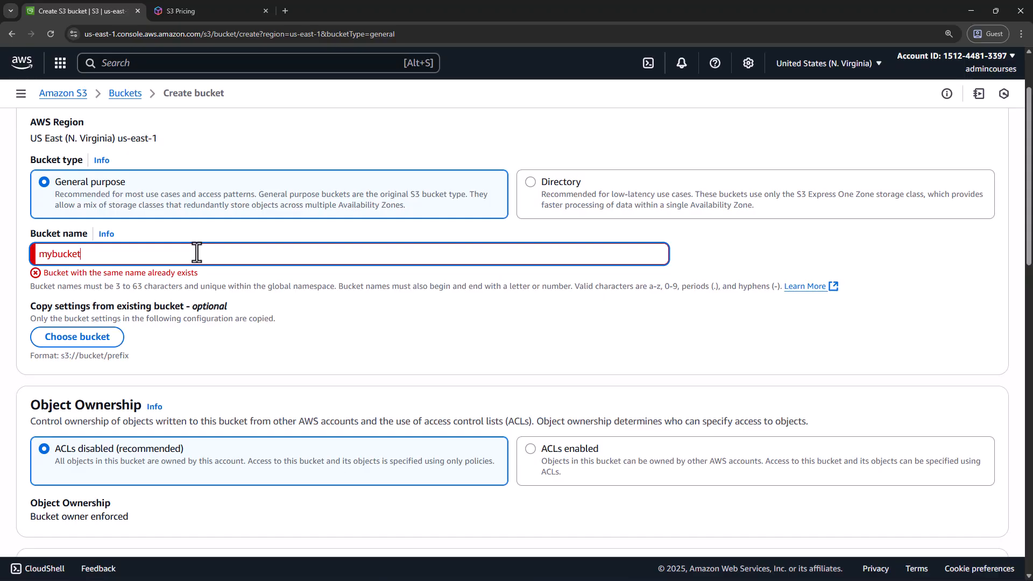
pyautogui.write('007')
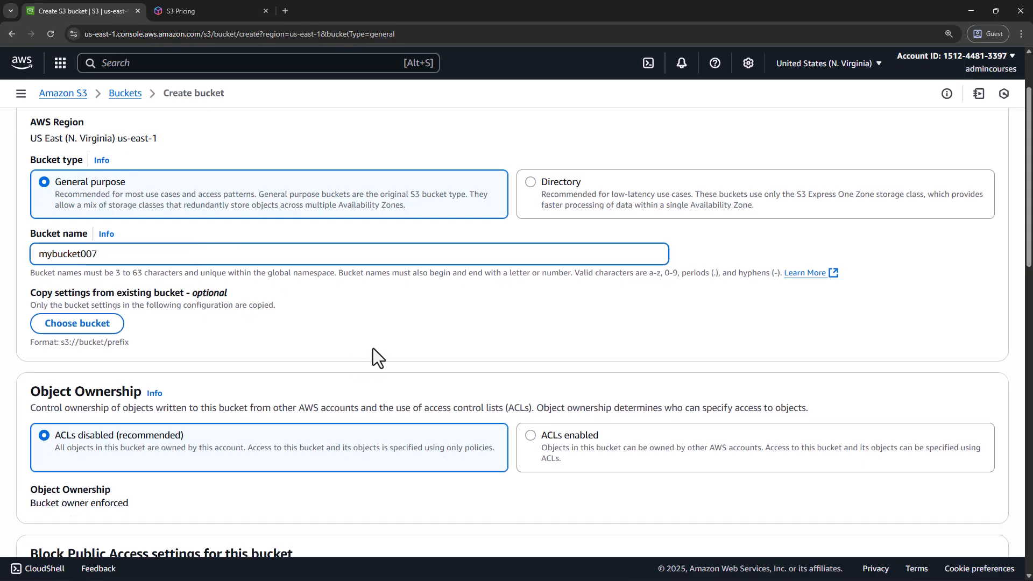
pyautogui.scroll(-15, 429, 305)
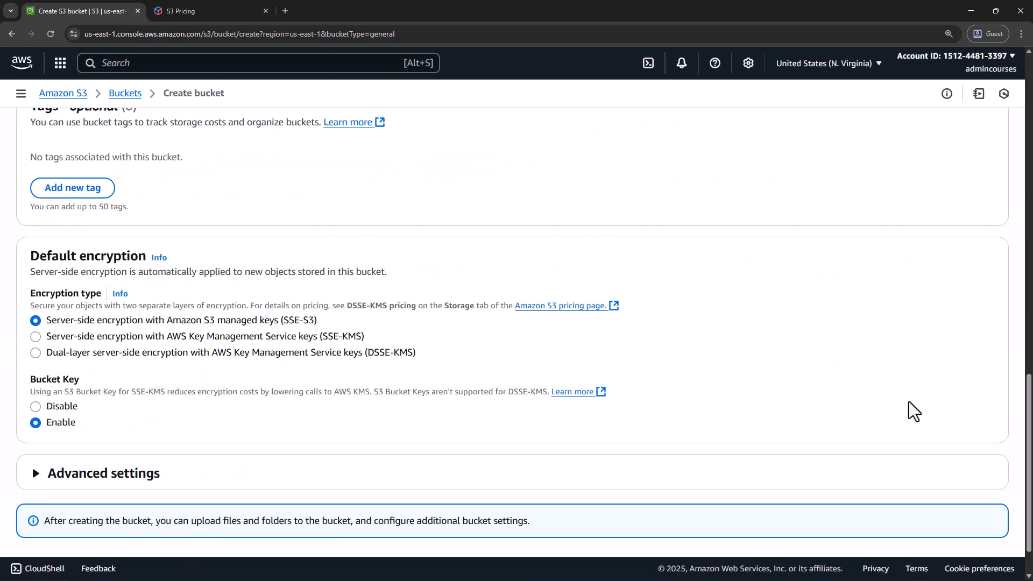
pyautogui.click(966, 520)
# Change the bucket name to mybucket007123 and try to create the bucket
pyautogui.click(156, 345)
pyautogui.write('123')
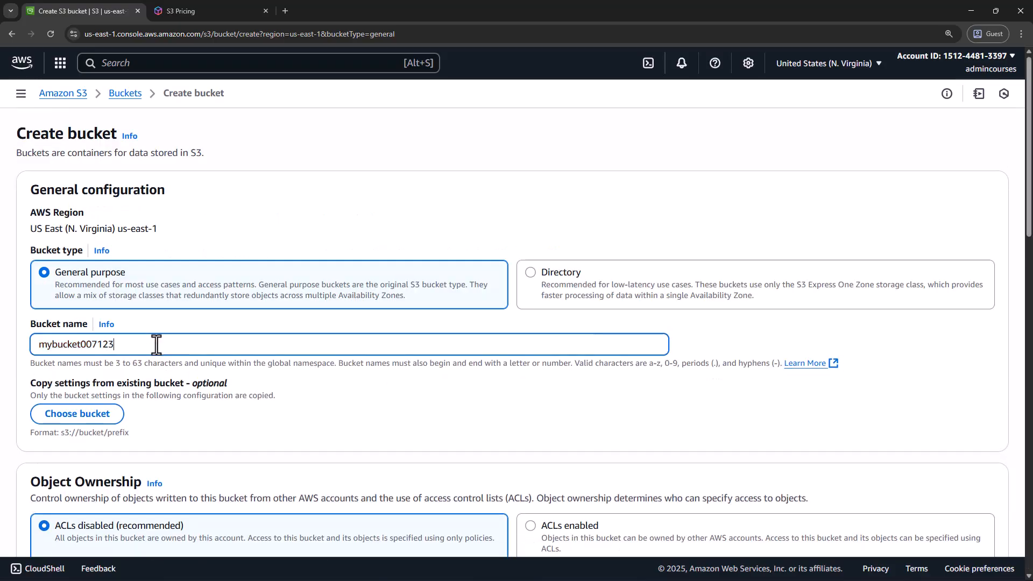
pyautogui.scroll(-13, 381, 380)
pyautogui.scroll(-6, 828, 398)
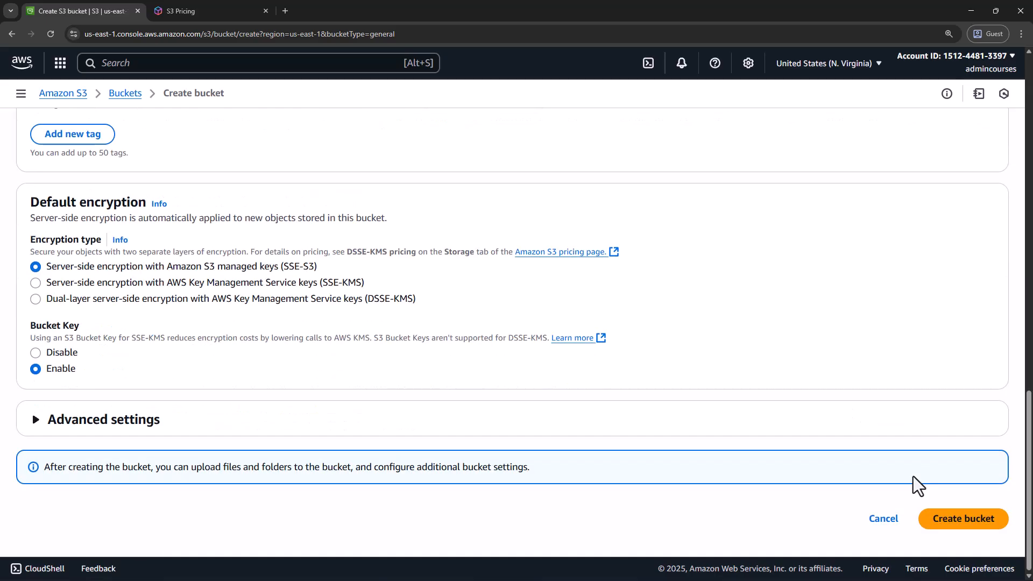
pyautogui.click(943, 520)
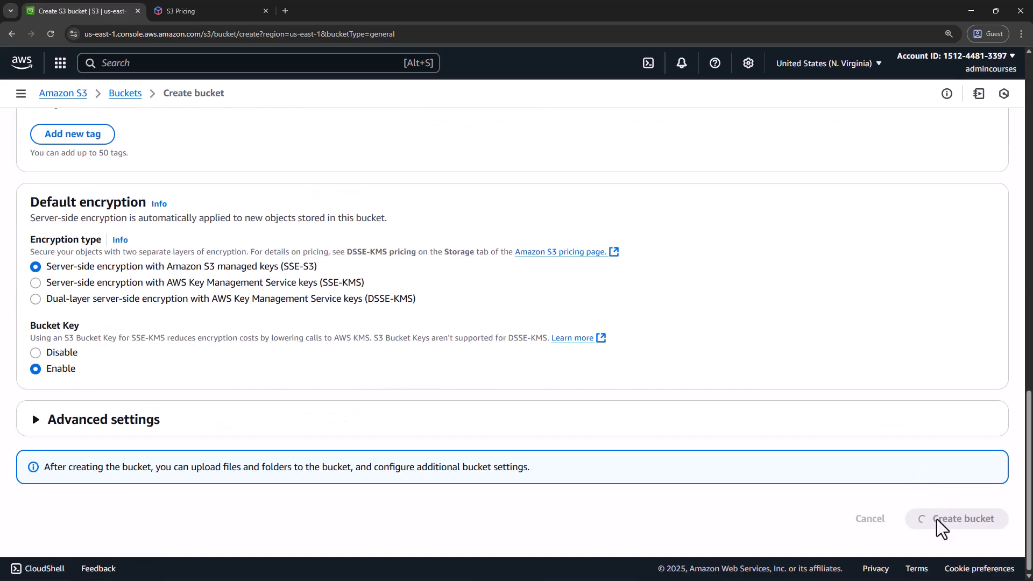
pyautogui.scroll(-2, 522, 417)
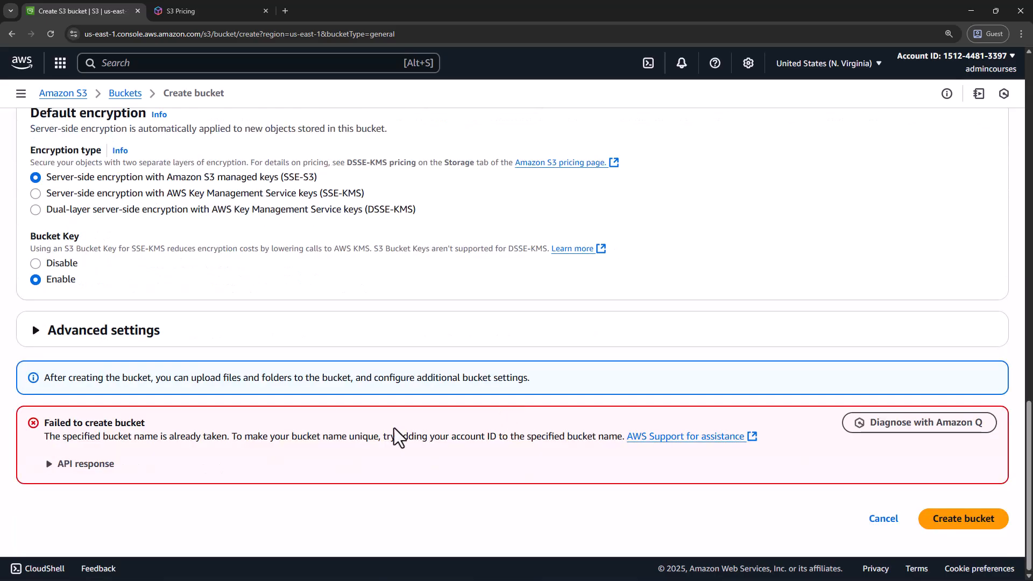
pyautogui.scroll(15, 196, 425)
pyautogui.scroll(5, 162, 350)
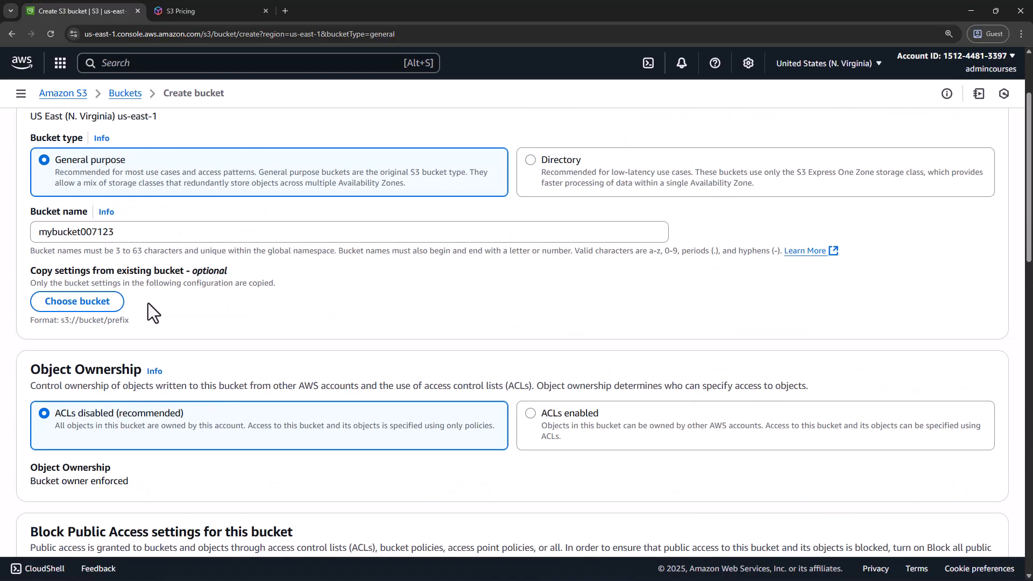
pyautogui.click(138, 344)
pyautogui.write('9963')
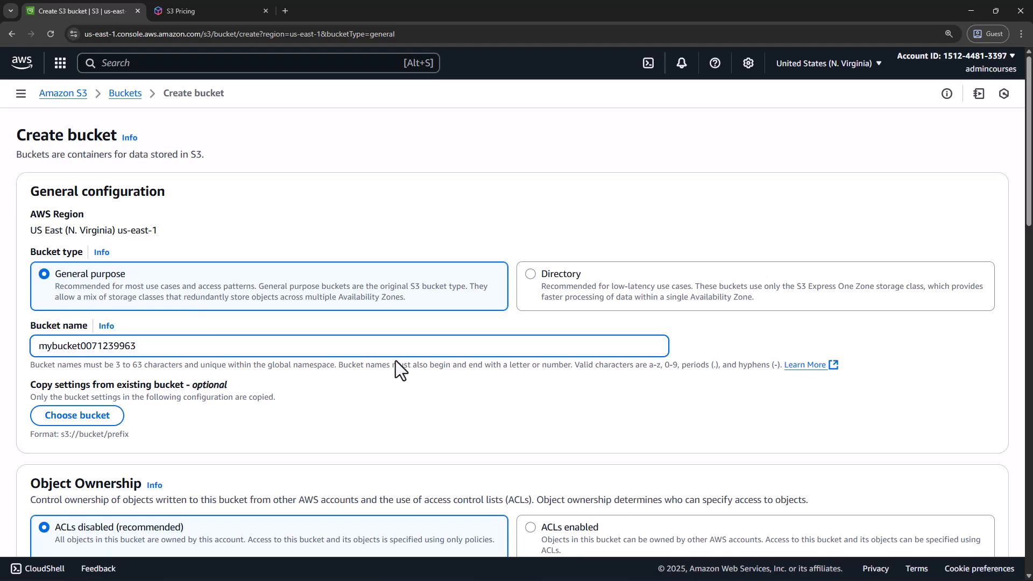
pyautogui.scroll(-20, 393, 355)
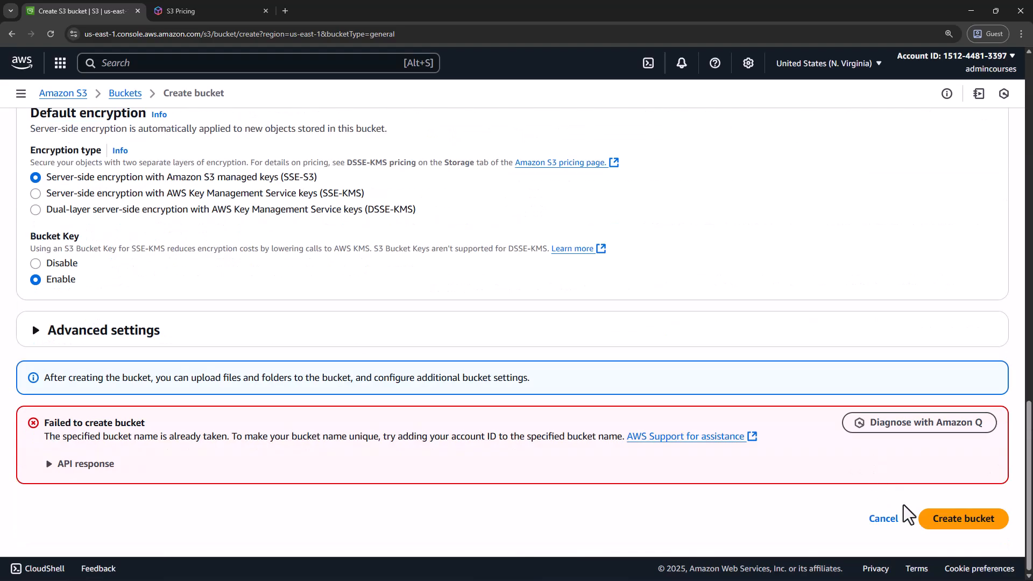
pyautogui.click(957, 520)
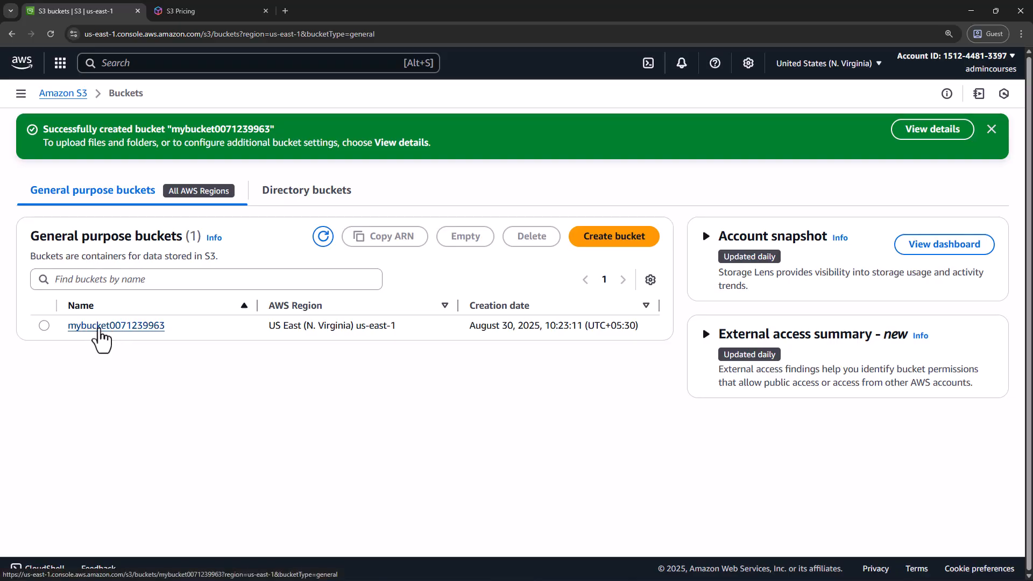
pyautogui.click(100, 327)
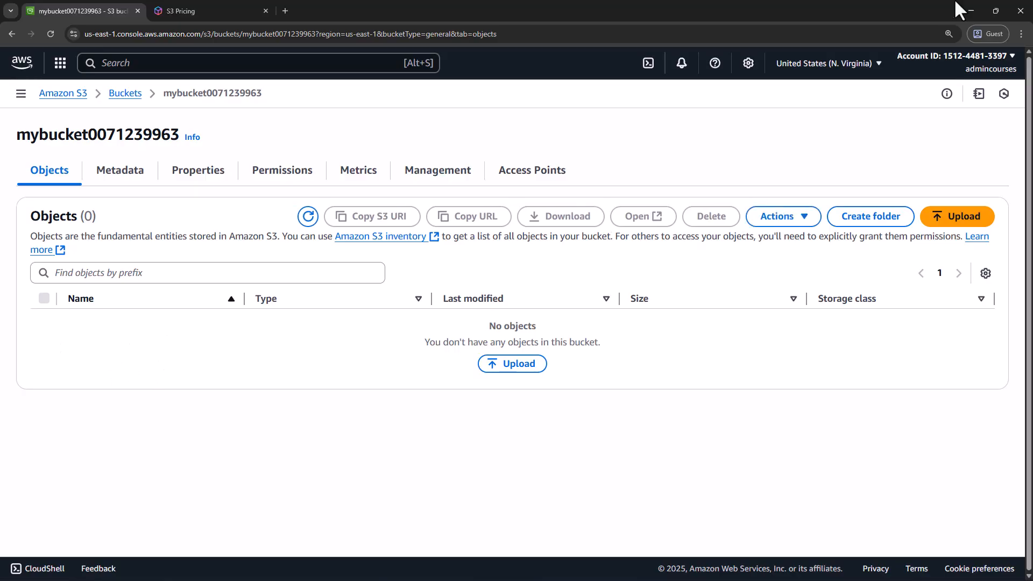
pyautogui.moveTo(595, 13); pyautogui.dragTo(484, 43)
pyautogui.moveTo(694, 194); pyautogui.dragTo(1007, 194)
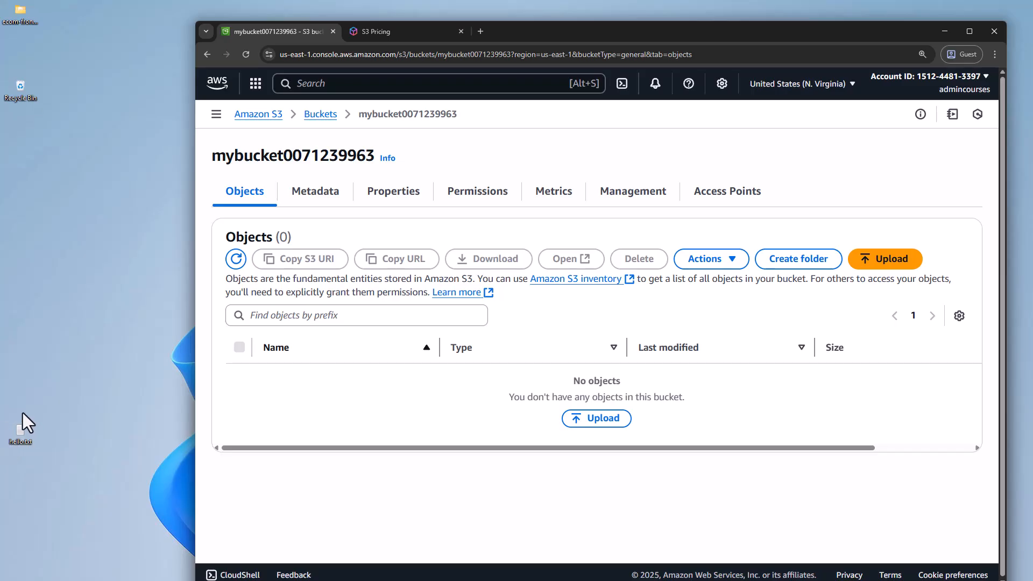
pyautogui.doubleClick(538, 32)
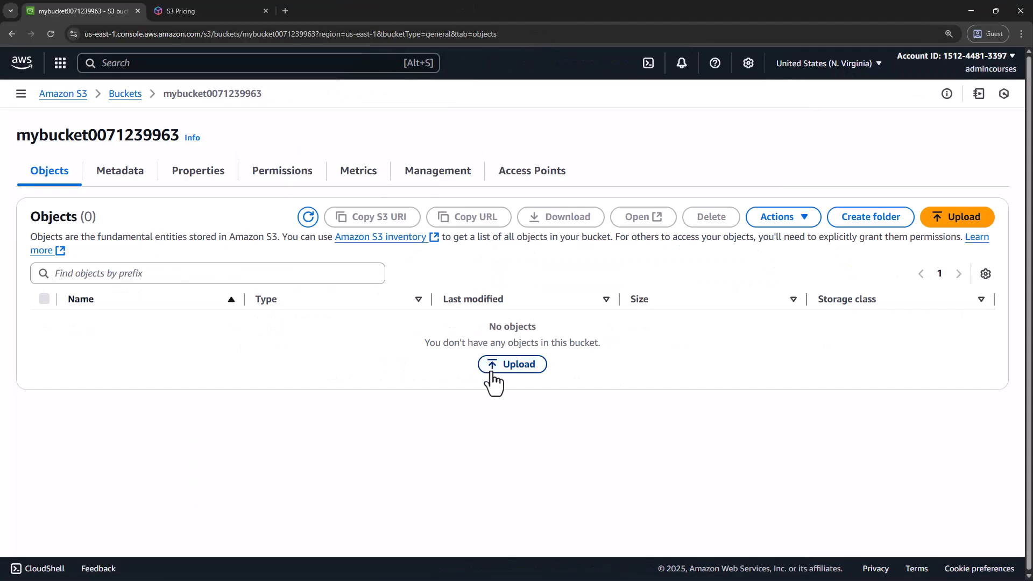
pyautogui.moveTo(524, 8); pyautogui.dragTo(637, 25)
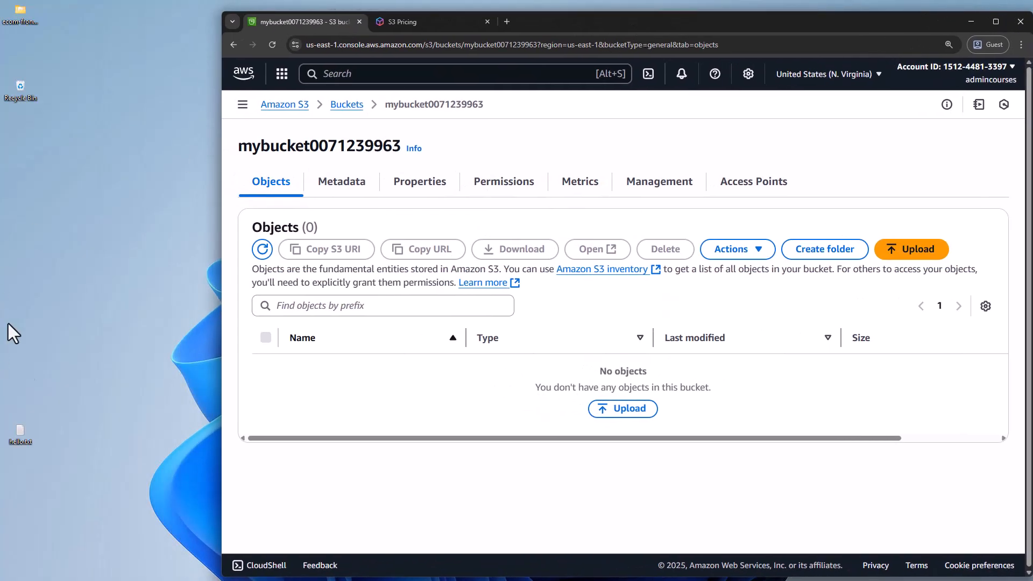
pyautogui.click(13, 437)
pyautogui.moveTo(113, 443); pyautogui.dragTo(553, 418)
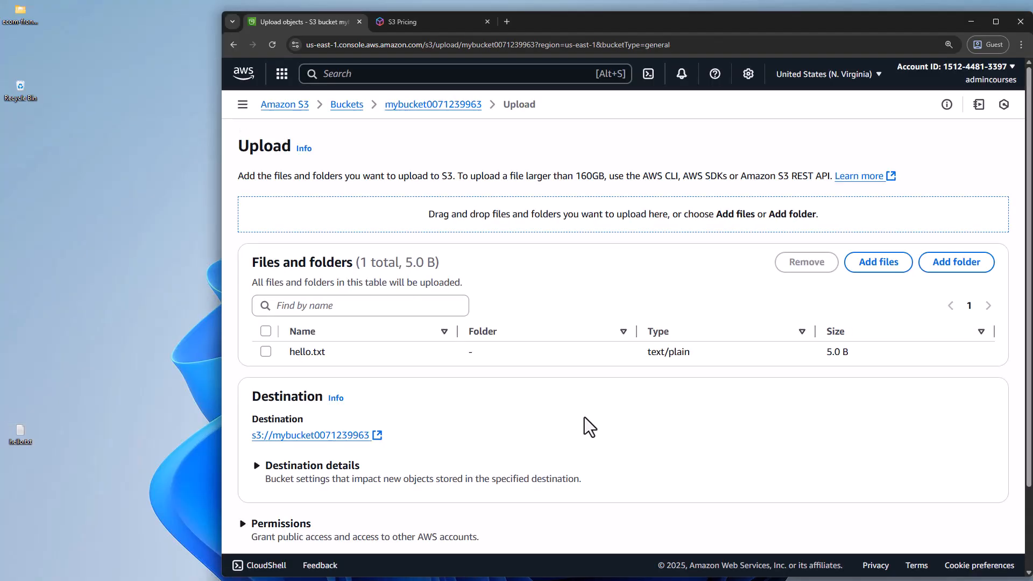
pyautogui.doubleClick(605, 24)
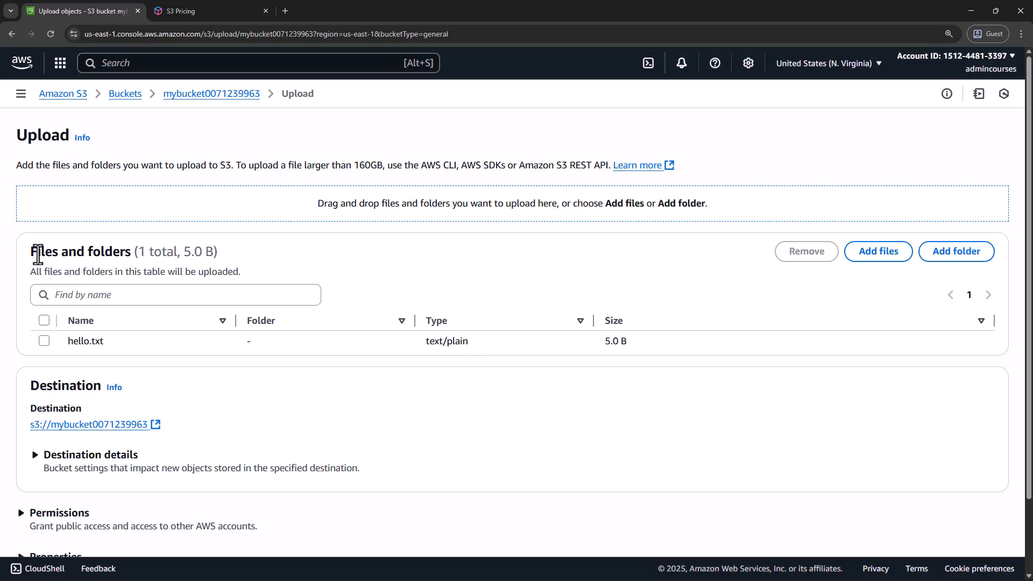
# Review the upload page's file size guidance, the destination and the Permissions section
pyautogui.moveTo(17, 169); pyautogui.dragTo(612, 165)
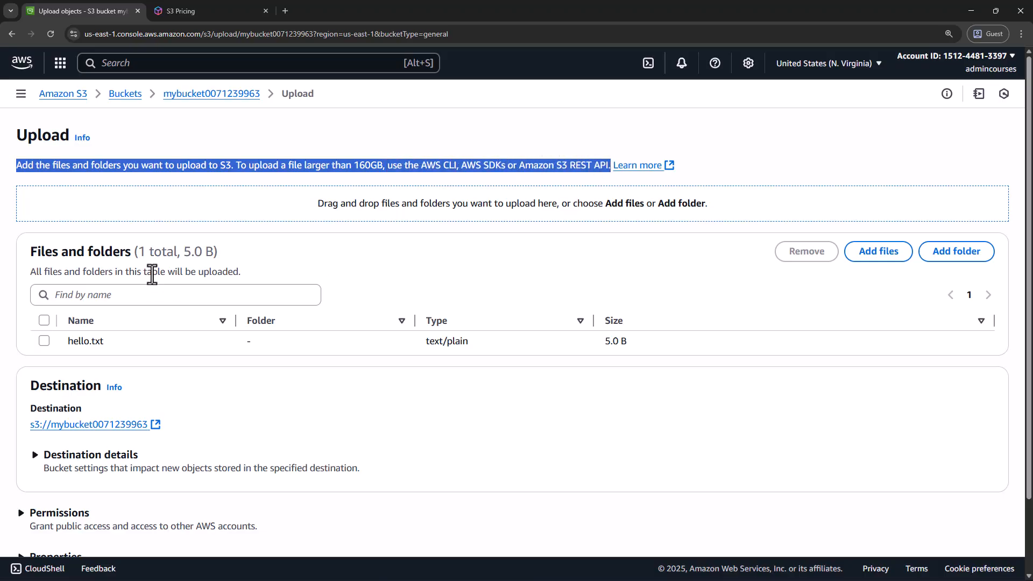
pyautogui.scroll(-1, 117, 349)
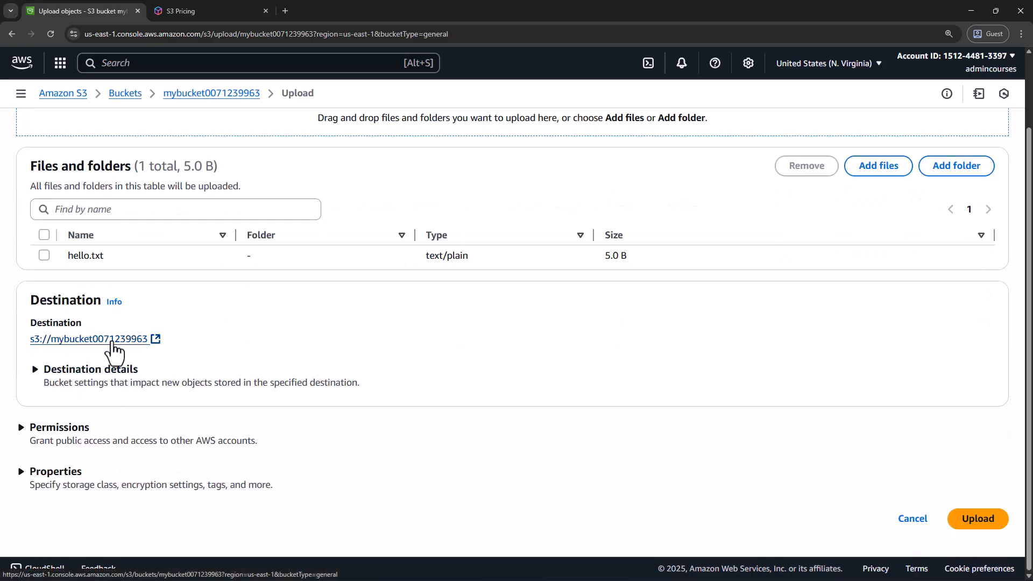
pyautogui.click(23, 429)
pyautogui.click(22, 429)
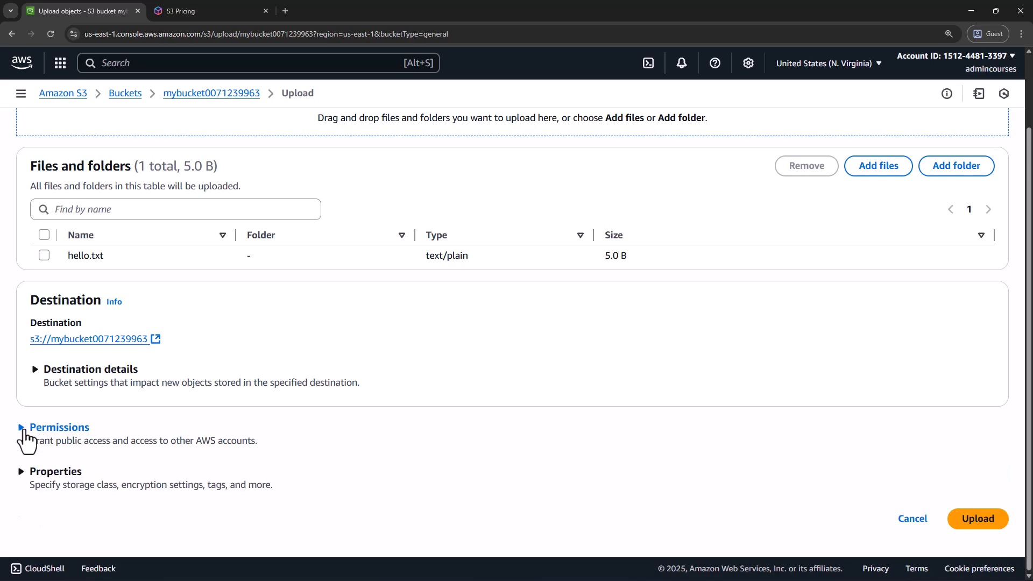
# Expand the upload's Properties and examine the storage classes, comparing what Standard, Intelligent-Tiering and Glacier Flexible Retrieval are designed for
pyautogui.click(22, 476)
pyautogui.scroll(-3, 31, 467)
pyautogui.scroll(-2, 30, 467)
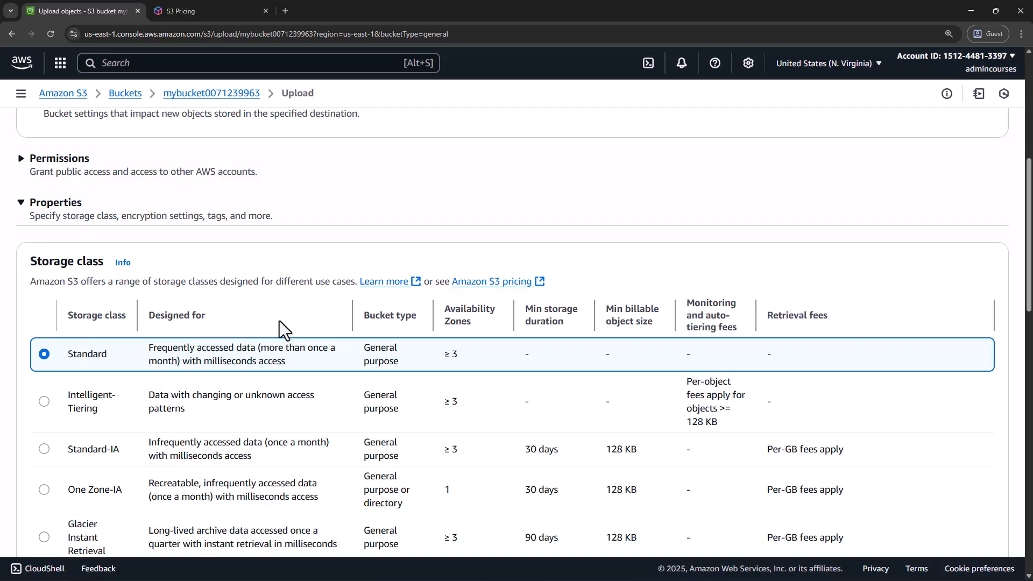
pyautogui.scroll(-3, 236, 393)
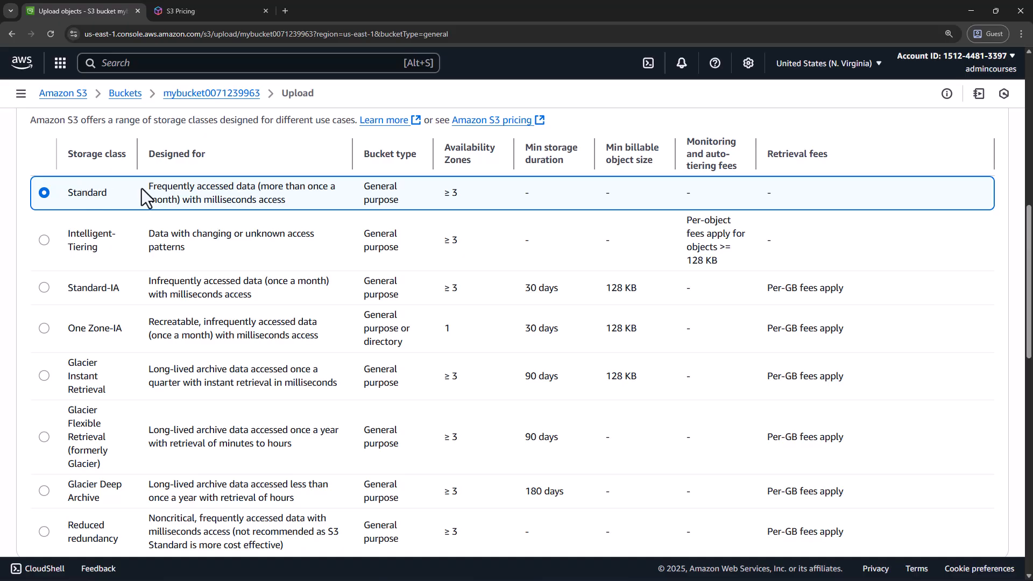
pyautogui.moveTo(150, 187); pyautogui.dragTo(306, 205)
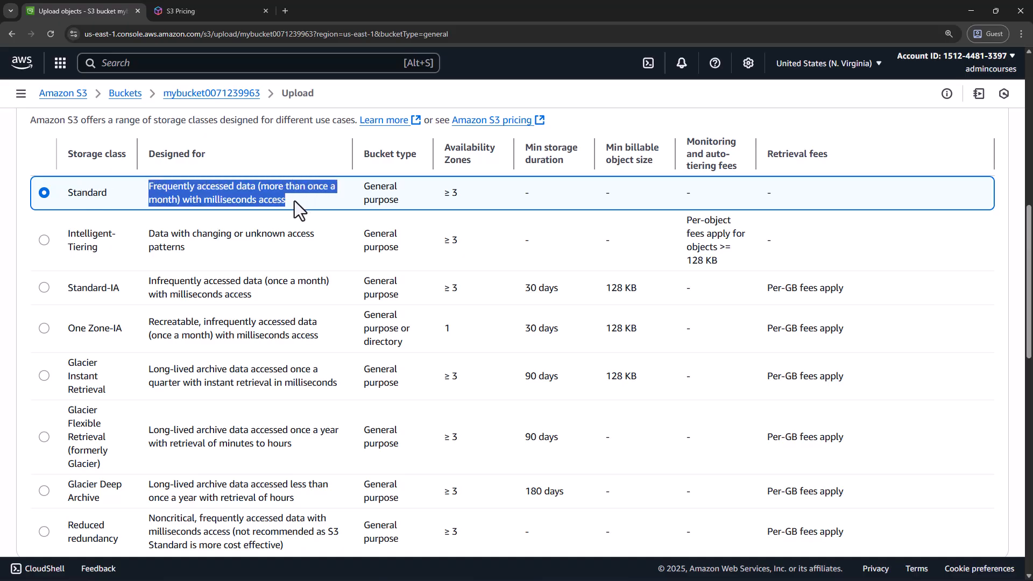
pyautogui.click(265, 203)
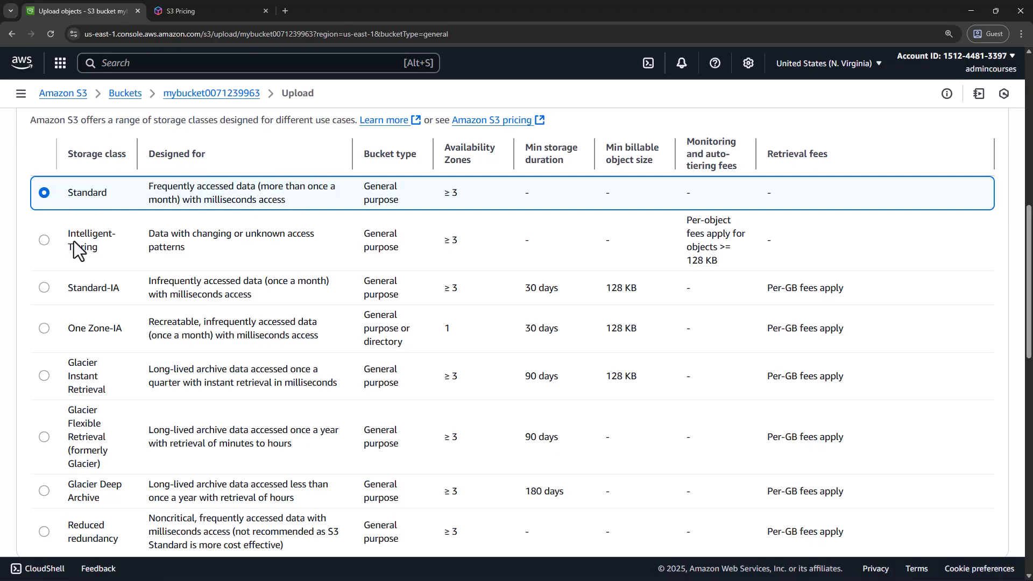
pyautogui.moveTo(149, 235); pyautogui.dragTo(188, 246)
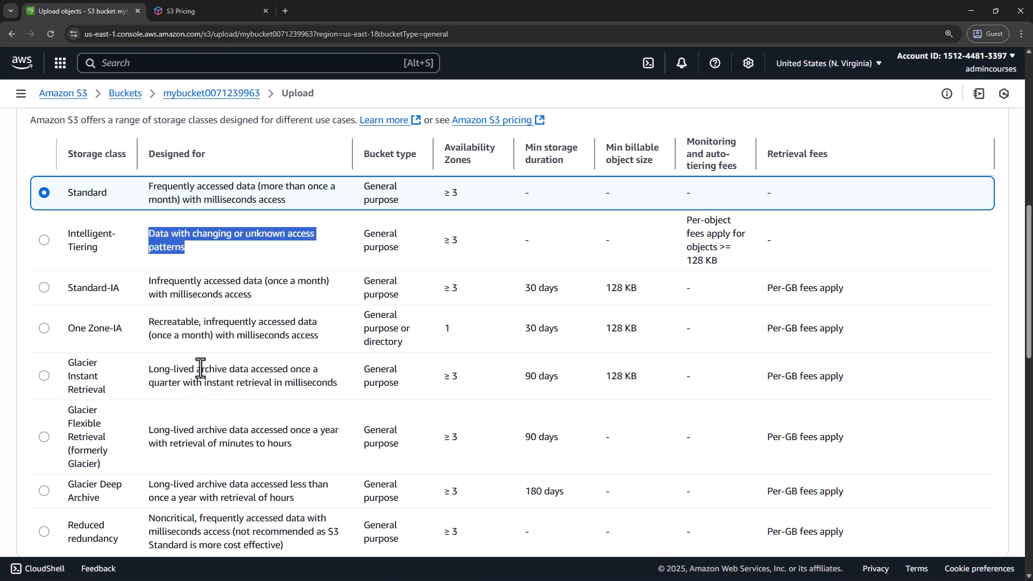
pyautogui.scroll(-1, 261, 423)
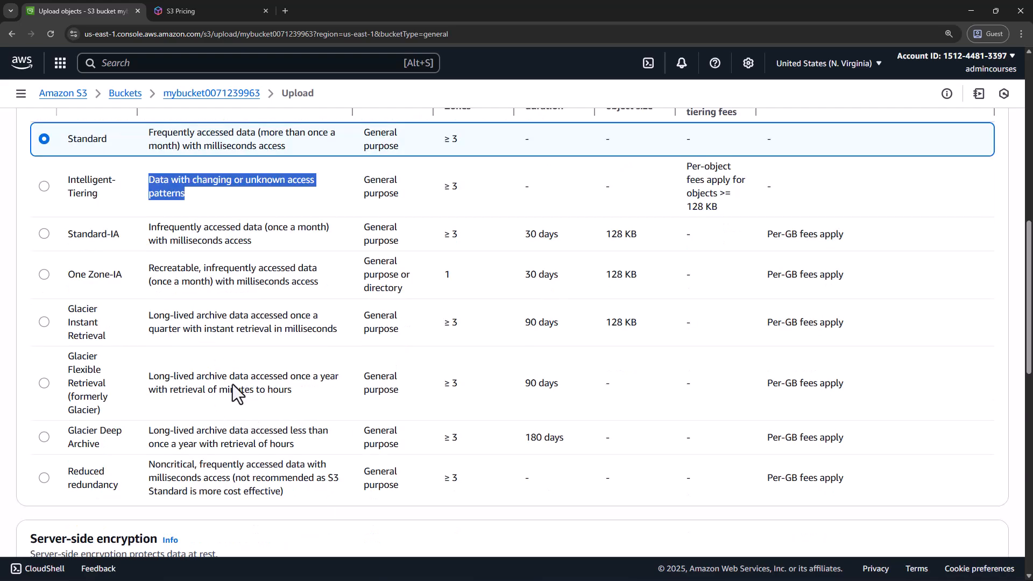
pyautogui.moveTo(145, 378); pyautogui.dragTo(291, 393)
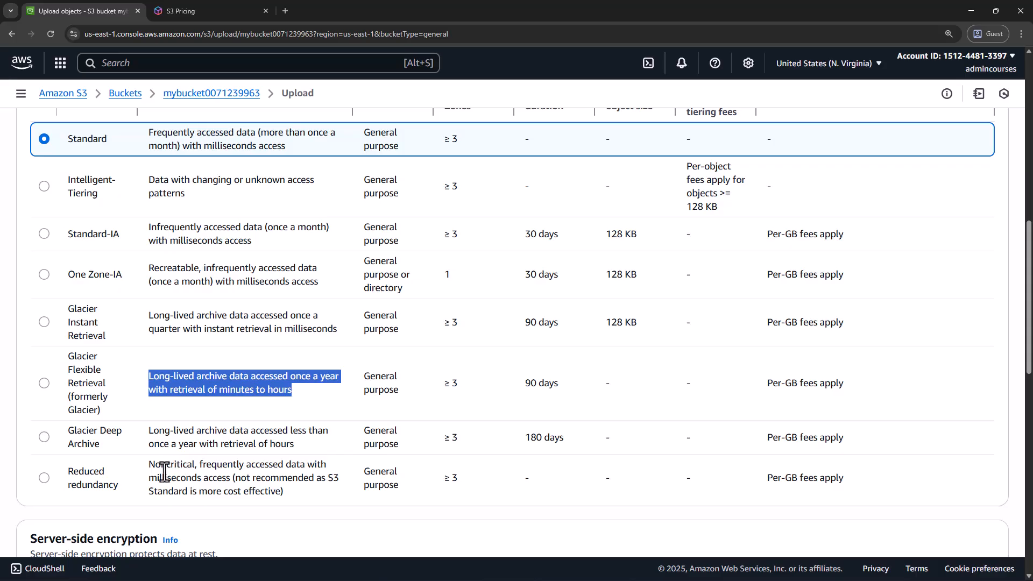
# Open the Amazon S3 pricing page linked from the Storage class section in a new browser tab
pyautogui.scroll(2, 215, 372)
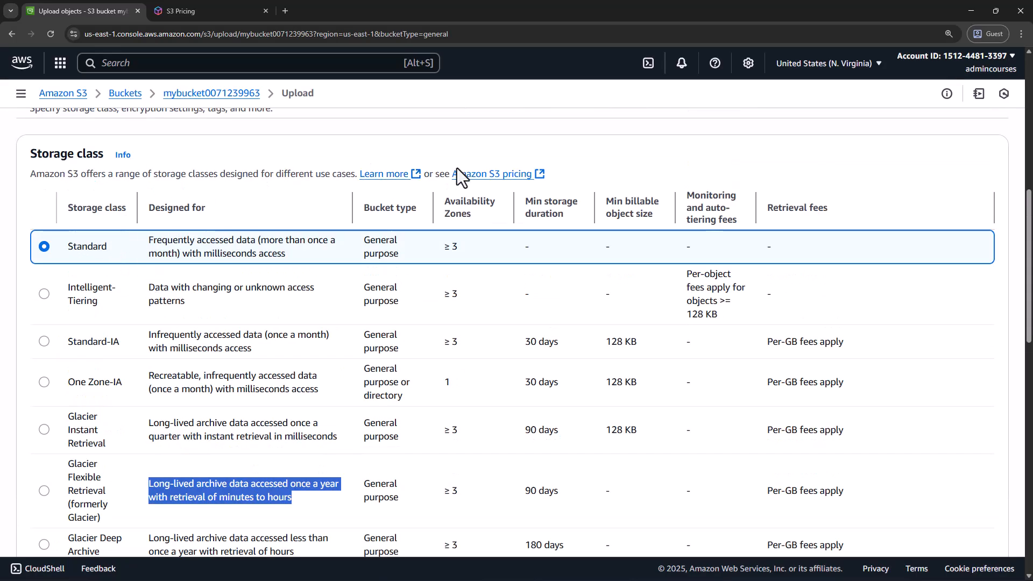
pyautogui.rightClick(486, 179)
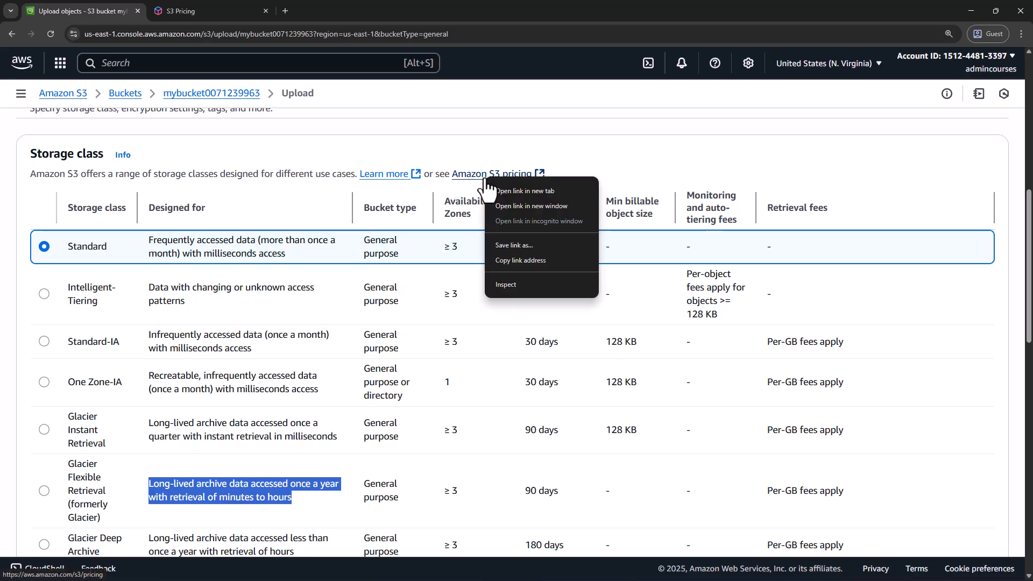
pyautogui.click(492, 189)
pyautogui.click(318, 12)
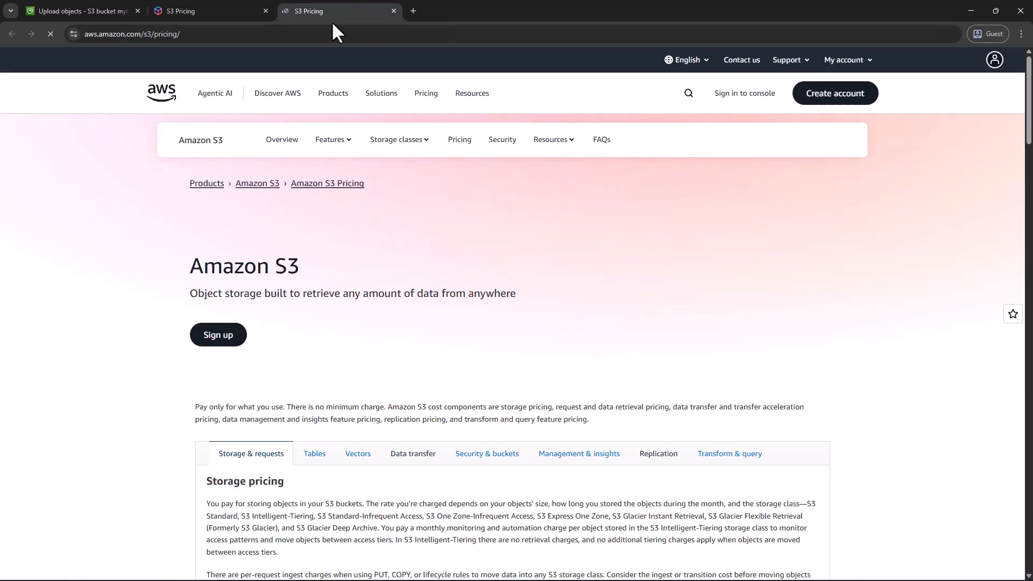
# Examine the S3 storage pricing table for US East (N. Virginia), comparing Intelligent-Tiering's Frequent Access and Infrequent Access tier prices
pyautogui.scroll(-4, 378, 231)
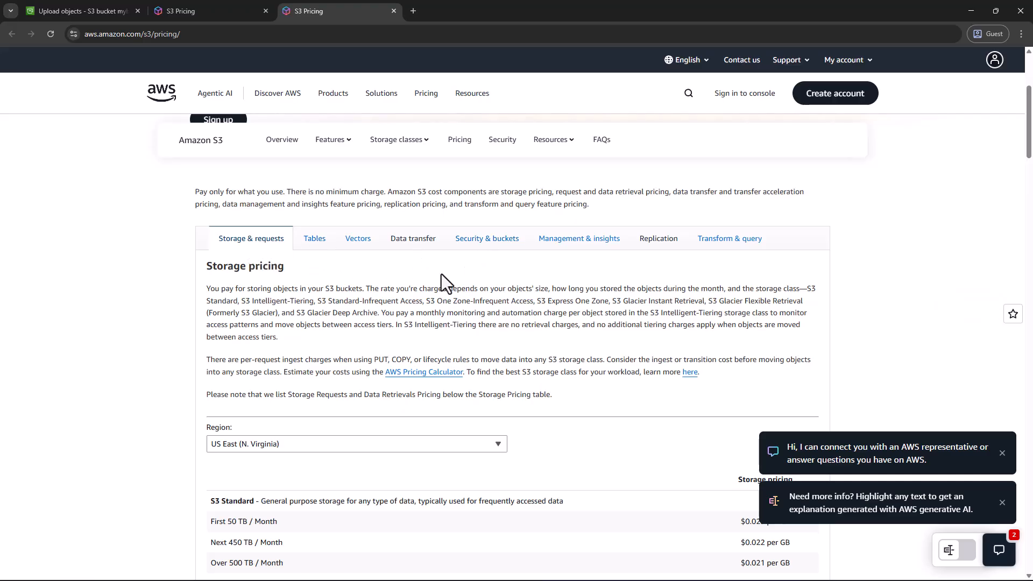
pyautogui.scroll(-15, 385, 324)
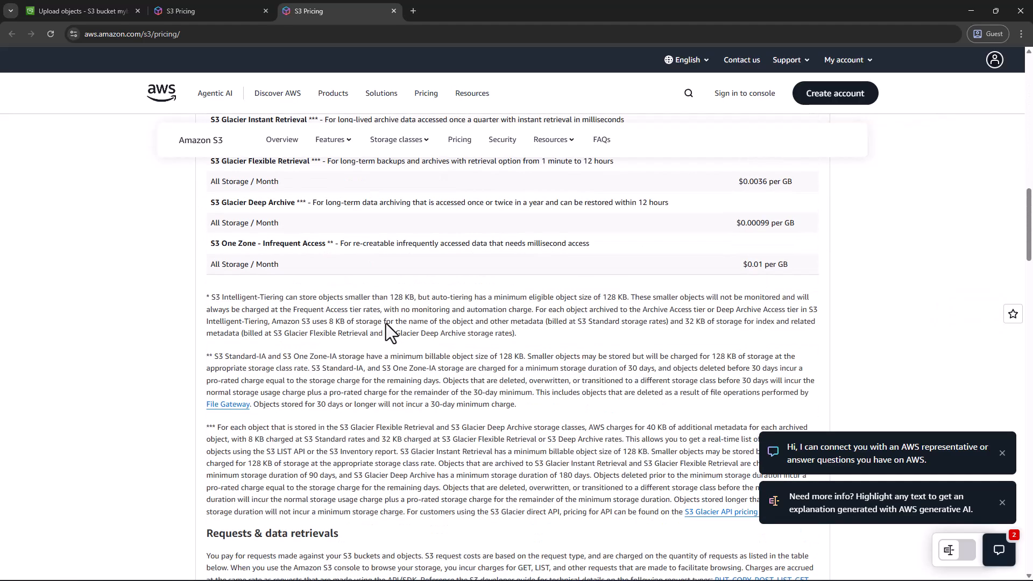
pyautogui.scroll(8, 421, 345)
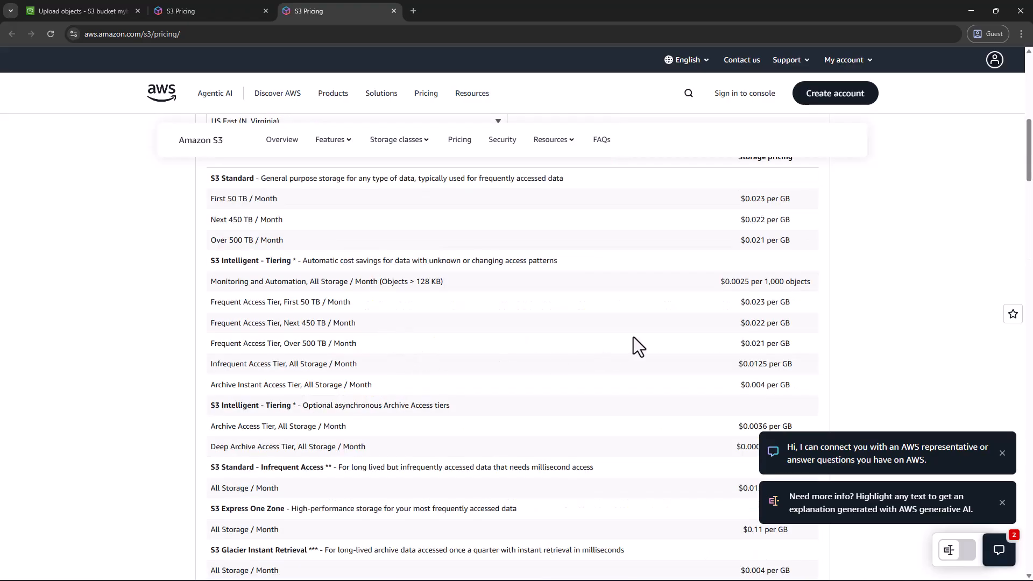
pyautogui.scroll(1, 635, 336)
pyautogui.moveTo(211, 379); pyautogui.dragTo(264, 379)
pyautogui.click(267, 383)
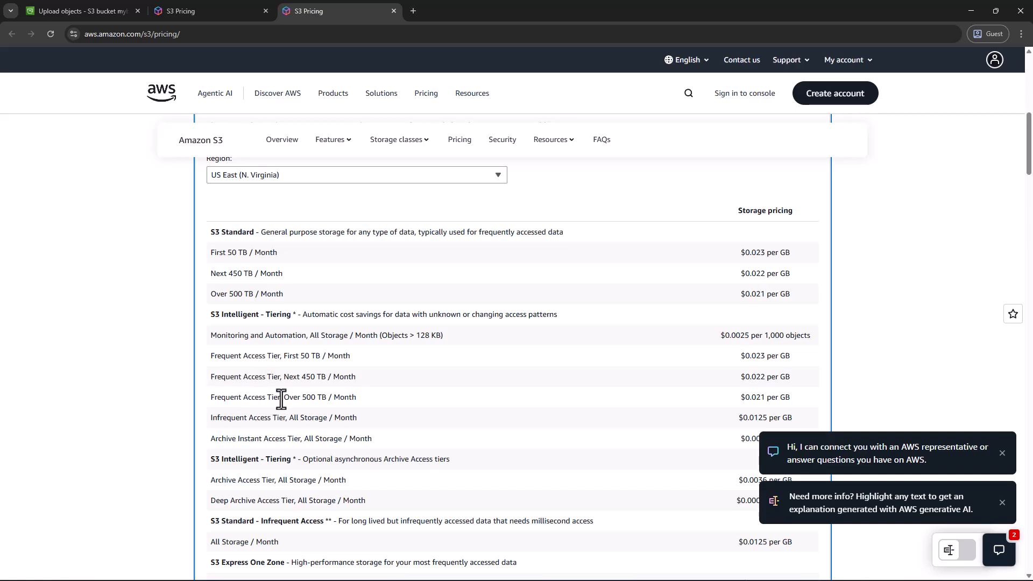
pyautogui.moveTo(212, 418); pyautogui.dragTo(305, 417)
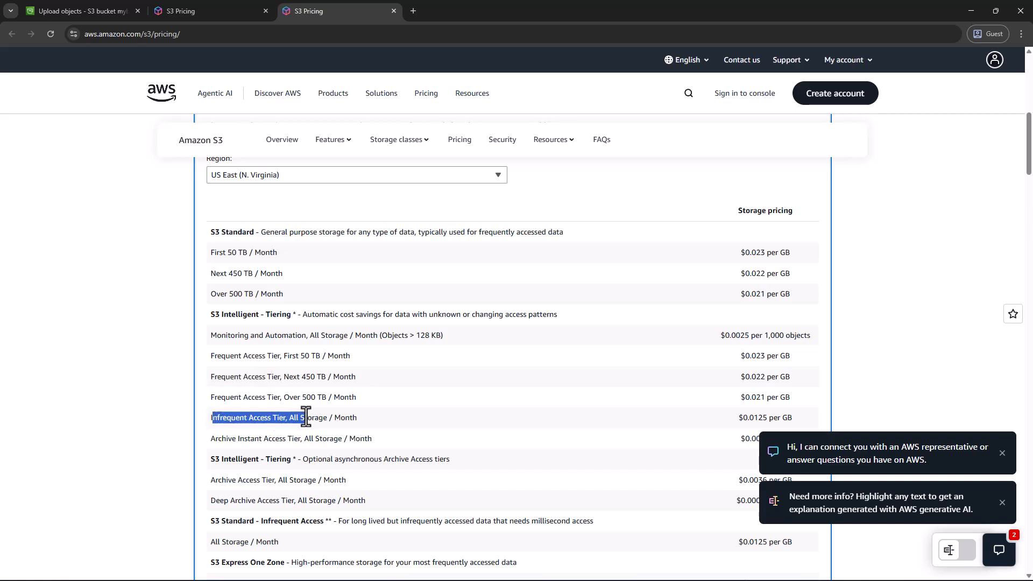
pyautogui.click(359, 419)
pyautogui.moveTo(739, 418); pyautogui.dragTo(792, 418)
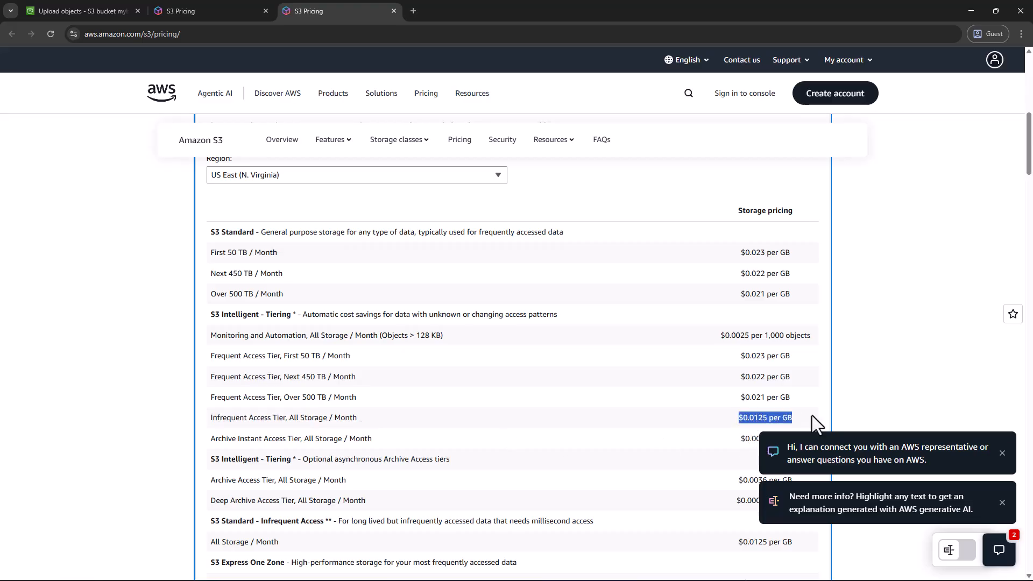
# Dismiss the two chat and AI help pop-ups and check the price of Intelligent-Tiering's Archive Instant Access Tier
pyautogui.click(1002, 453)
pyautogui.click(1002, 503)
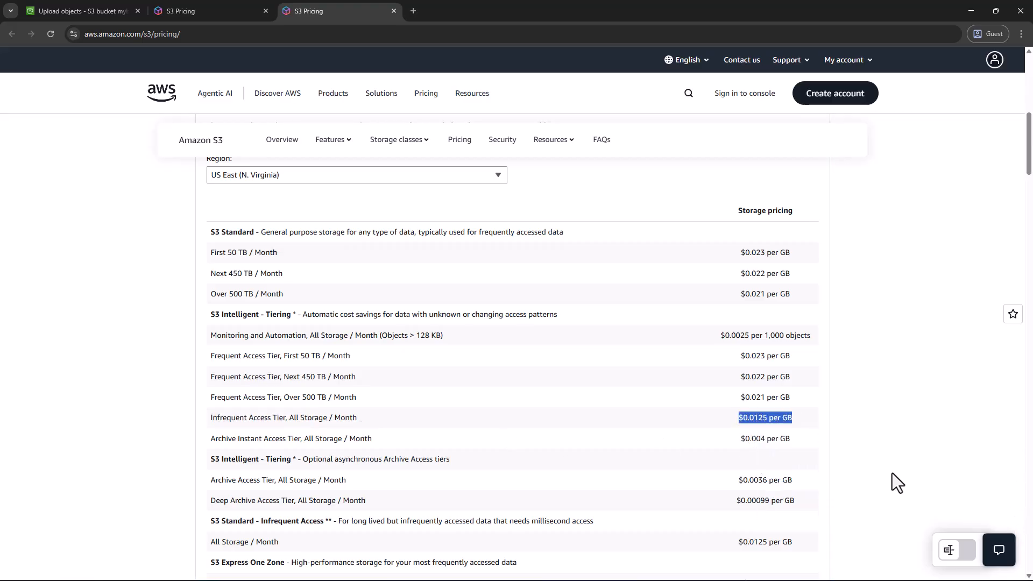
pyautogui.scroll(-1, 750, 457)
pyautogui.moveTo(204, 389); pyautogui.dragTo(289, 387)
pyautogui.click(386, 388)
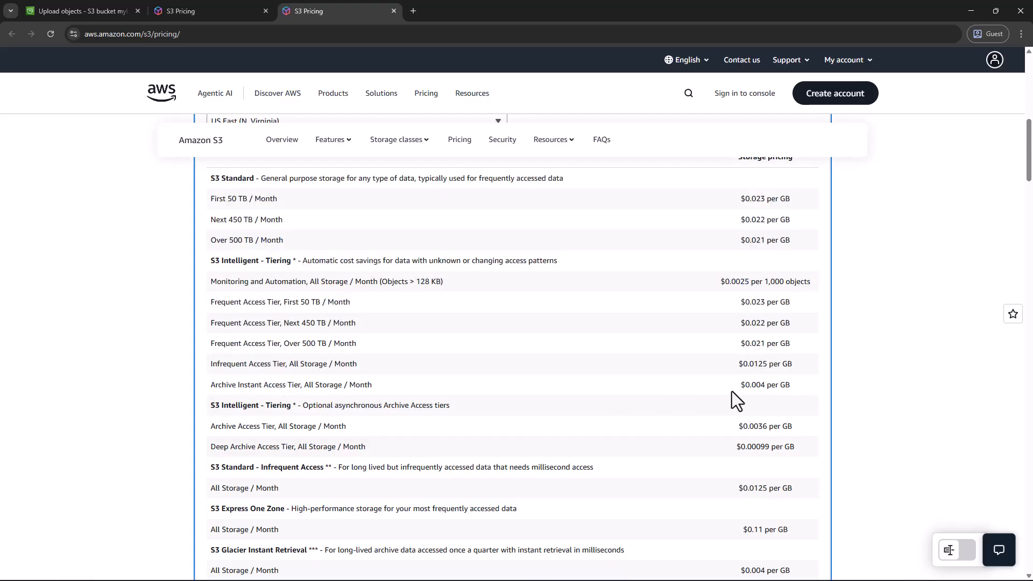
pyautogui.moveTo(739, 385); pyautogui.dragTo(780, 386)
pyautogui.scroll(1, 673, 357)
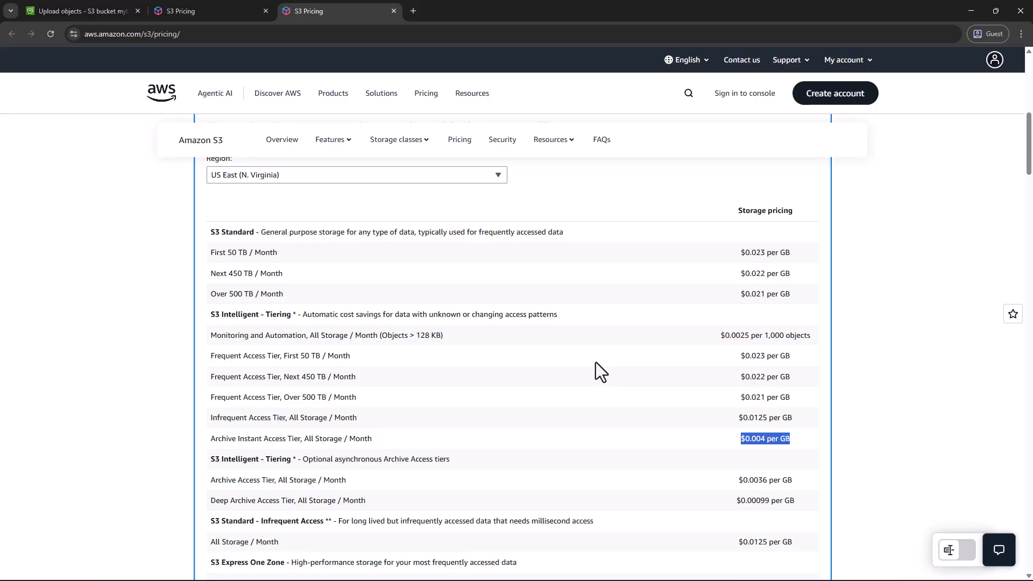
pyautogui.click(267, 432)
# Review the remaining storage class prices, the footnotes on minimum charges and the Requests & data retrievals pricing table
pyautogui.scroll(-2, 269, 447)
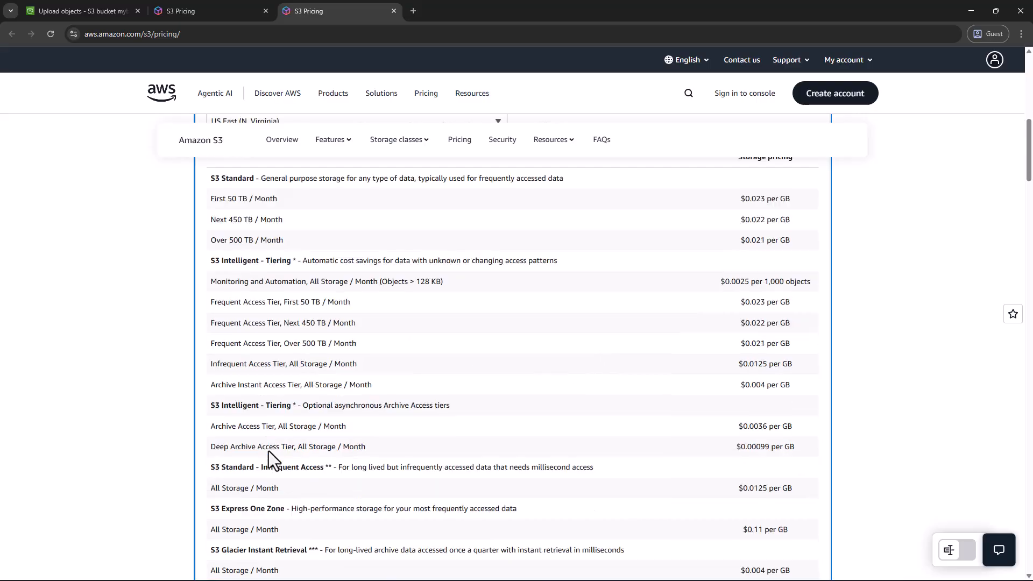
pyautogui.scroll(-1, 268, 451)
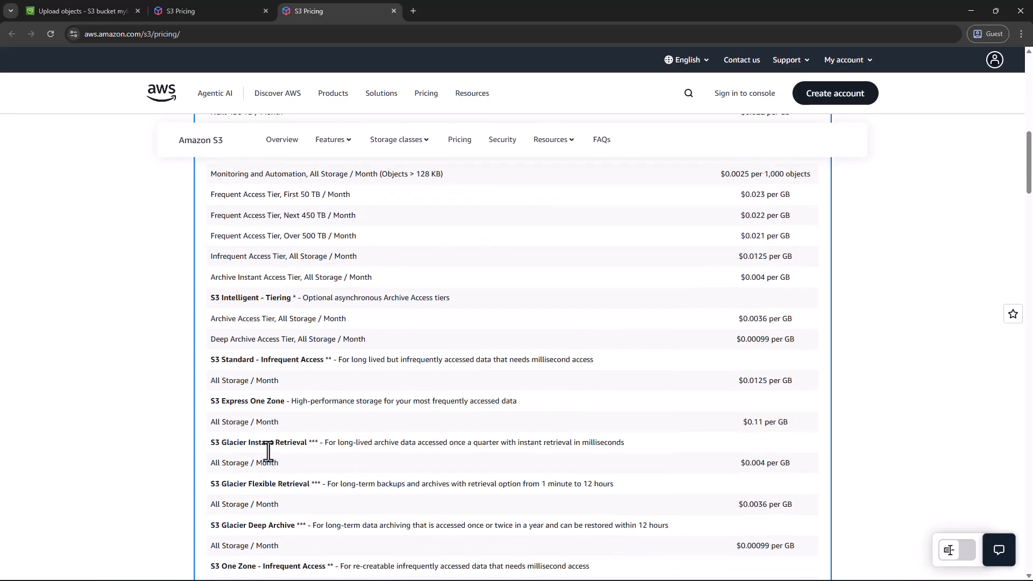
pyautogui.scroll(-13, 268, 451)
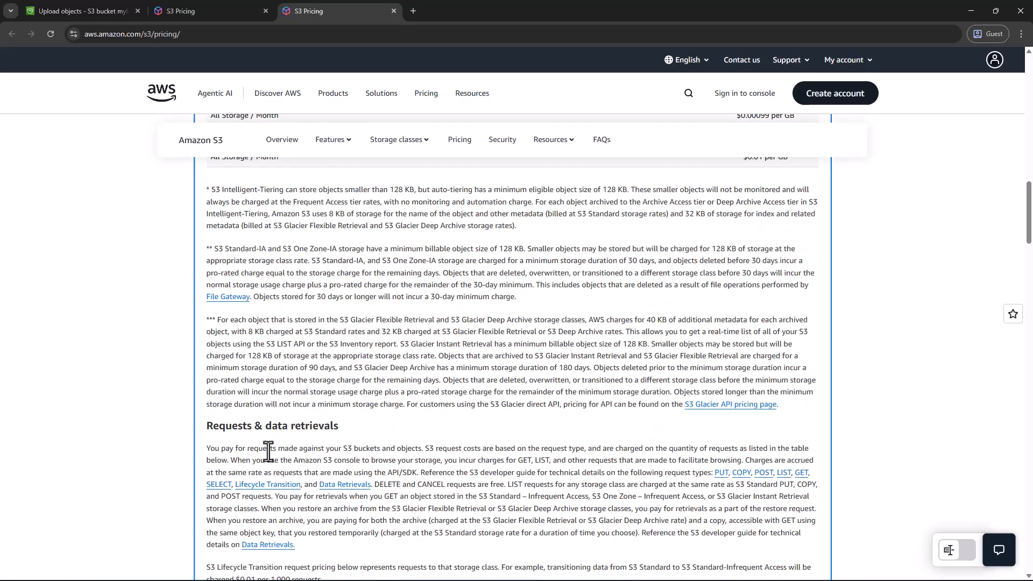
pyautogui.scroll(-4, 268, 451)
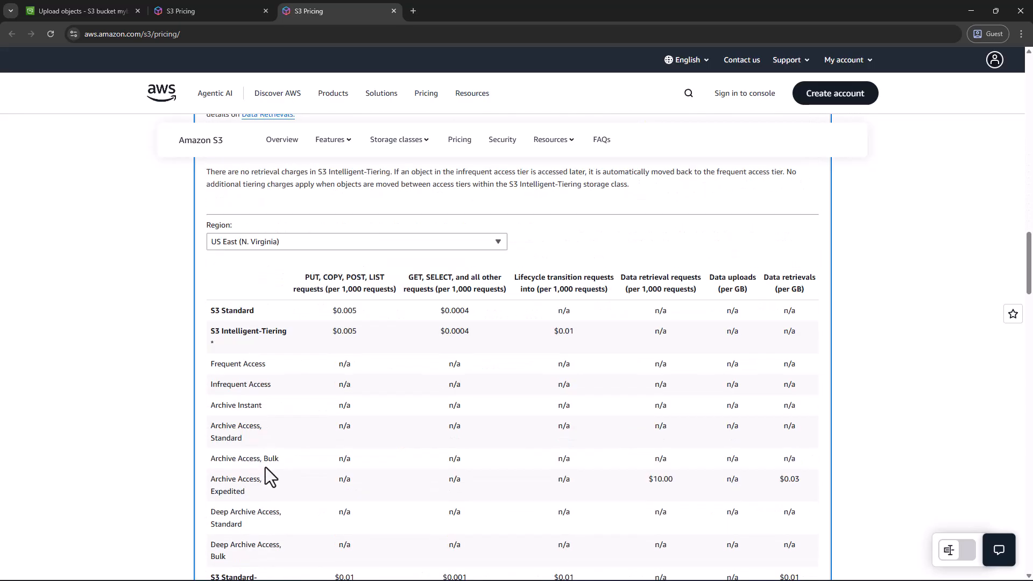
pyautogui.scroll(-3, 265, 467)
# Return to the bucket's upload page, read the help information about Storage class and close it
pyautogui.click(180, 6)
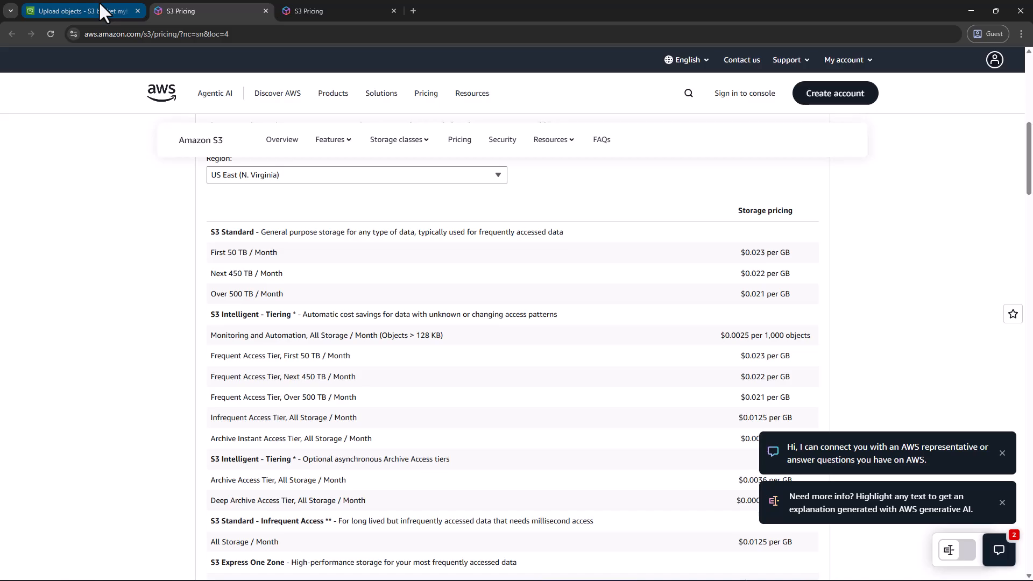
pyautogui.click(102, 11)
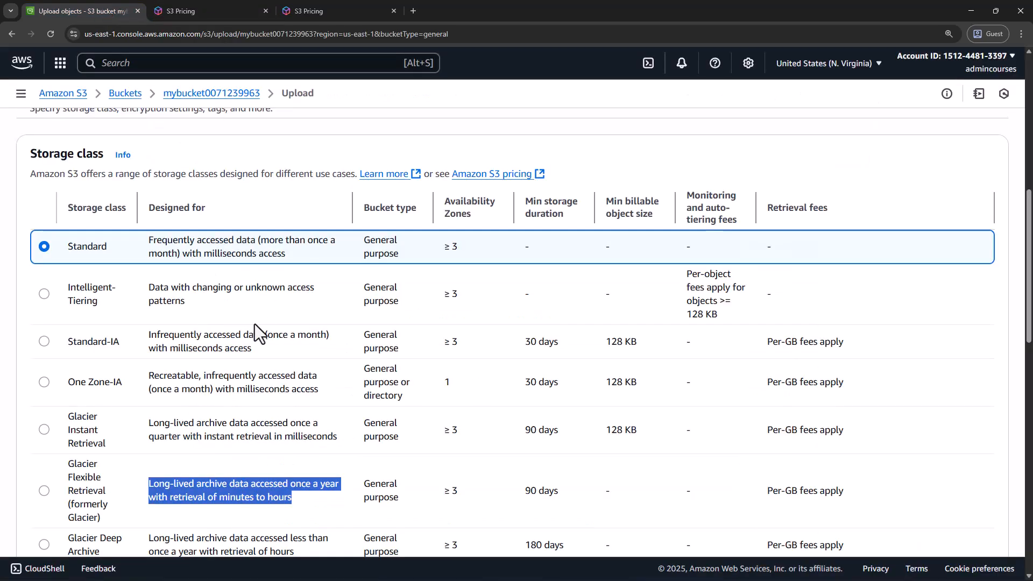
pyautogui.scroll(-1, 330, 394)
pyautogui.scroll(2, 345, 396)
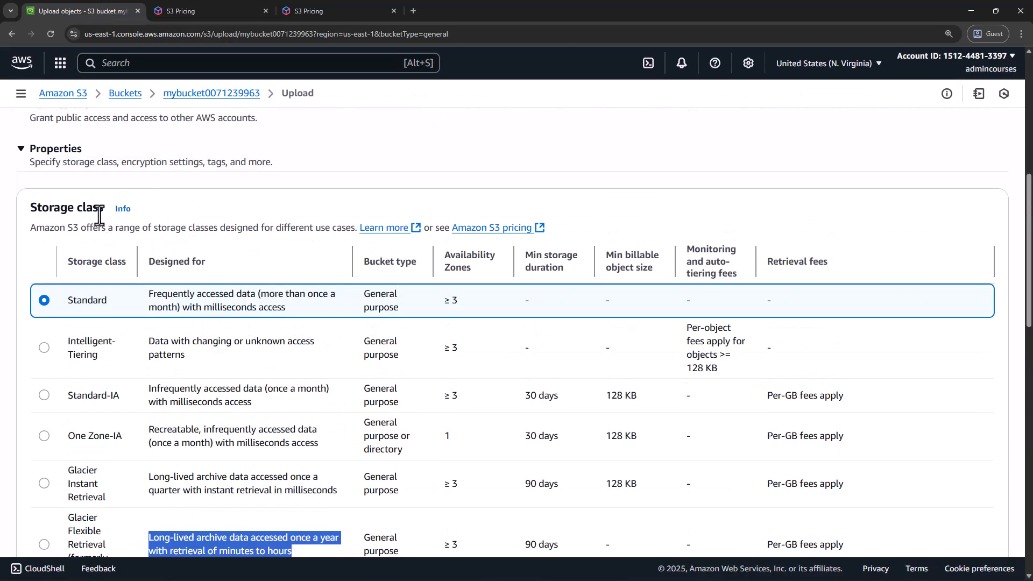
pyautogui.click(124, 210)
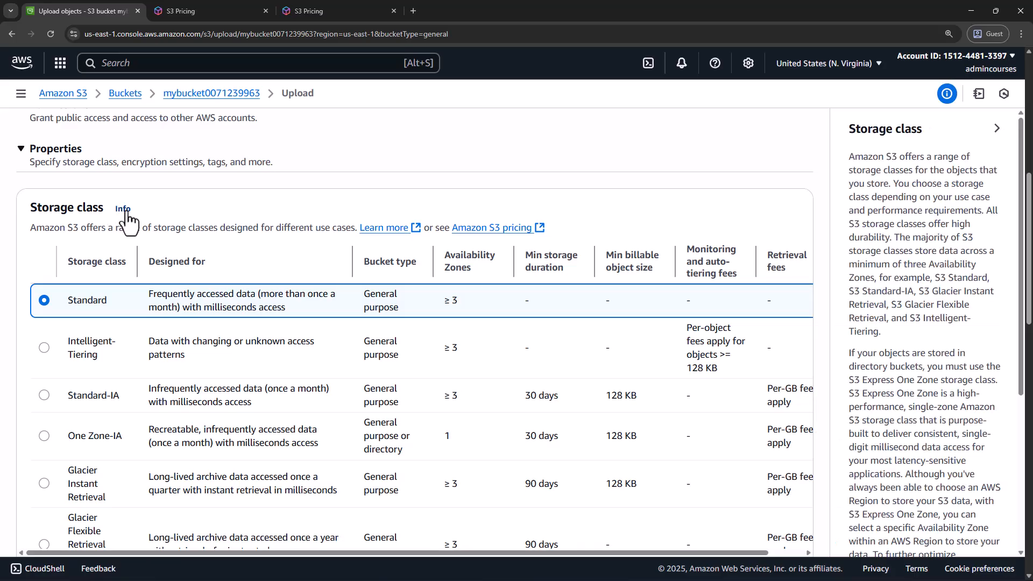
pyautogui.scroll(-3, 912, 307)
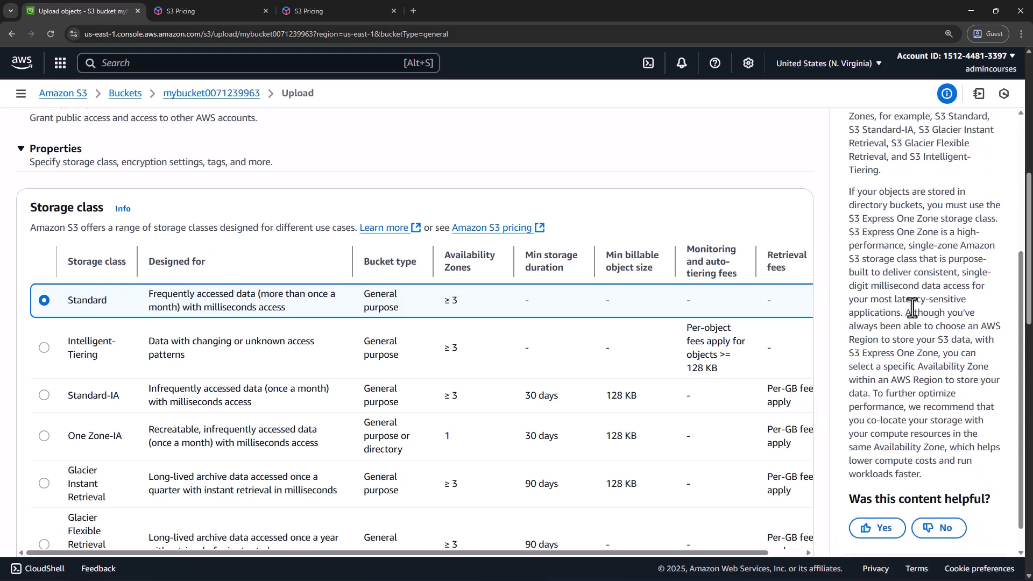
pyautogui.scroll(3, 912, 308)
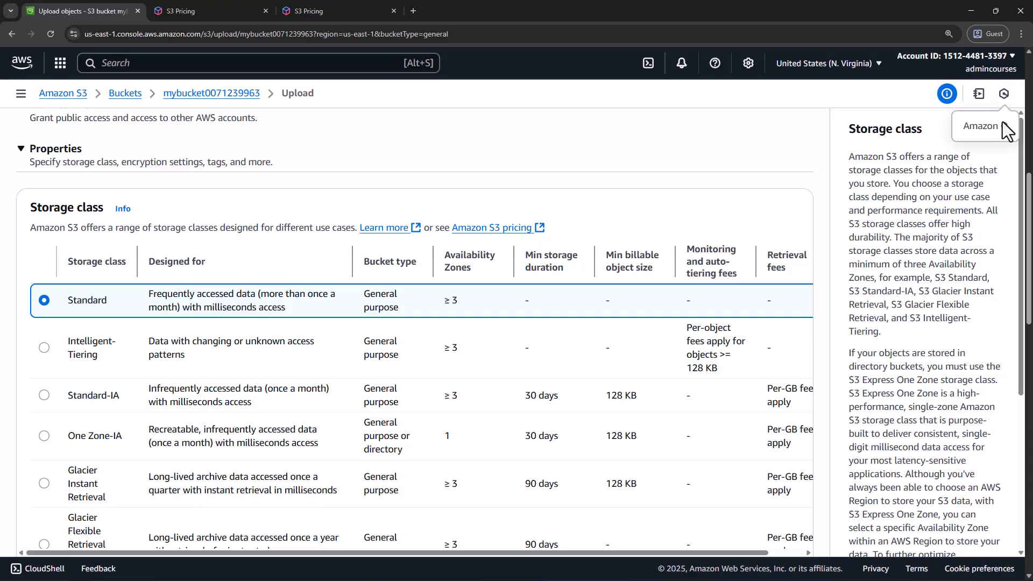
pyautogui.click(996, 128)
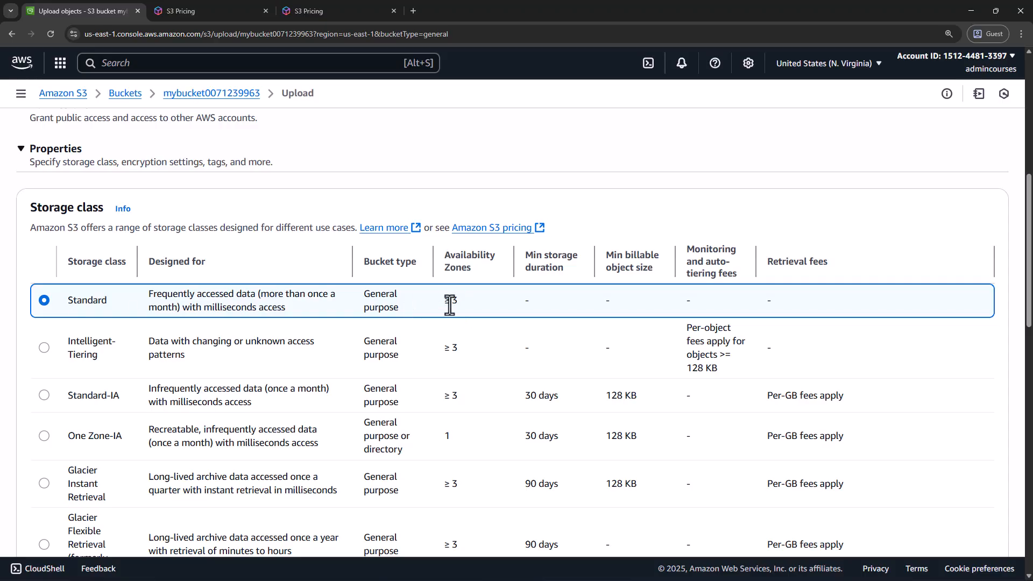
# Compare the number of Availability Zones used by Standard, Standard-IA and the other storage classes
pyautogui.scroll(-1, 461, 349)
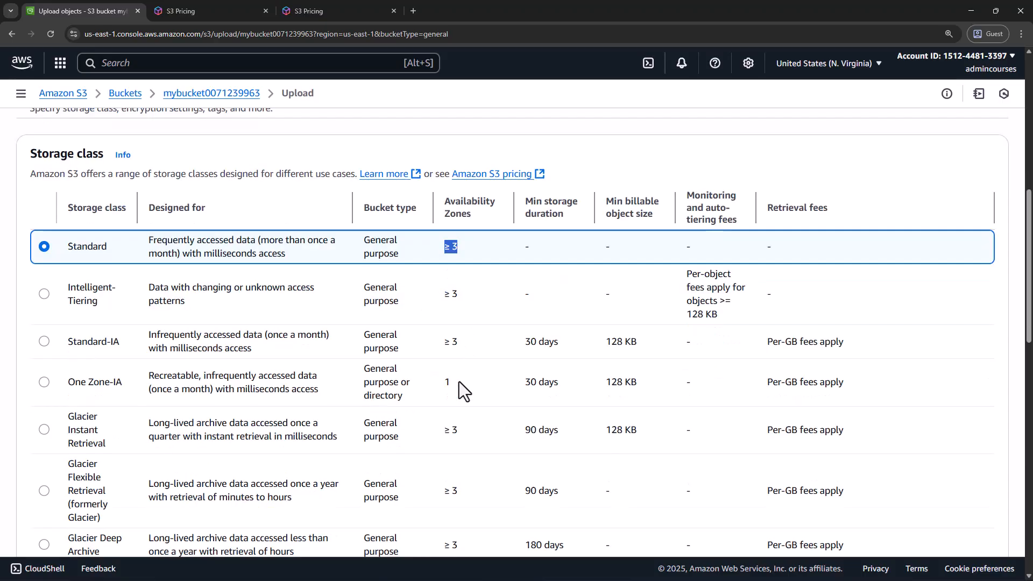
pyautogui.doubleClick(447, 342)
pyautogui.scroll(-6, 469, 355)
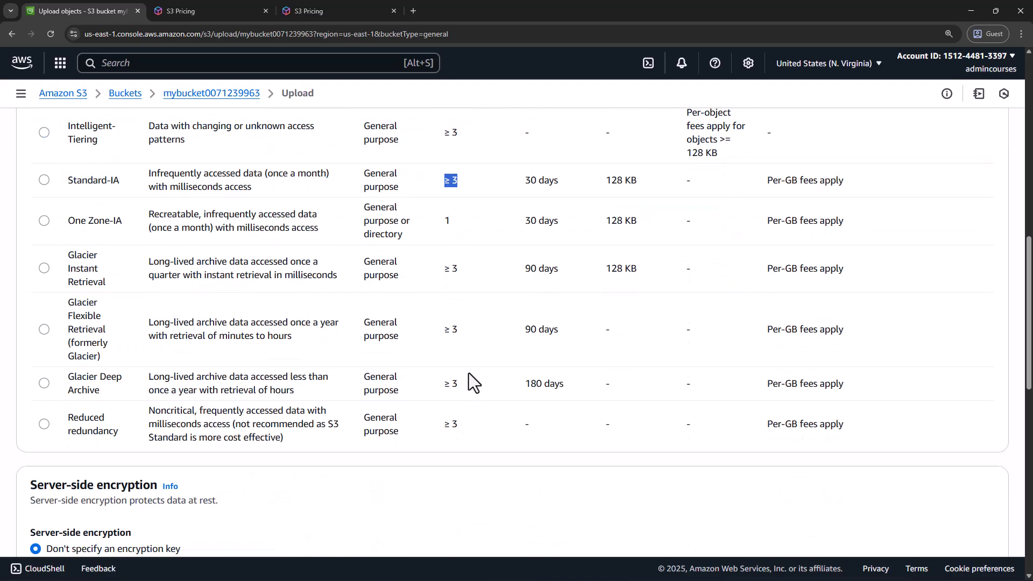
# Expand the upload's Permissions section to check its Object Ownership note, and collapse it again
pyautogui.scroll(12, 469, 376)
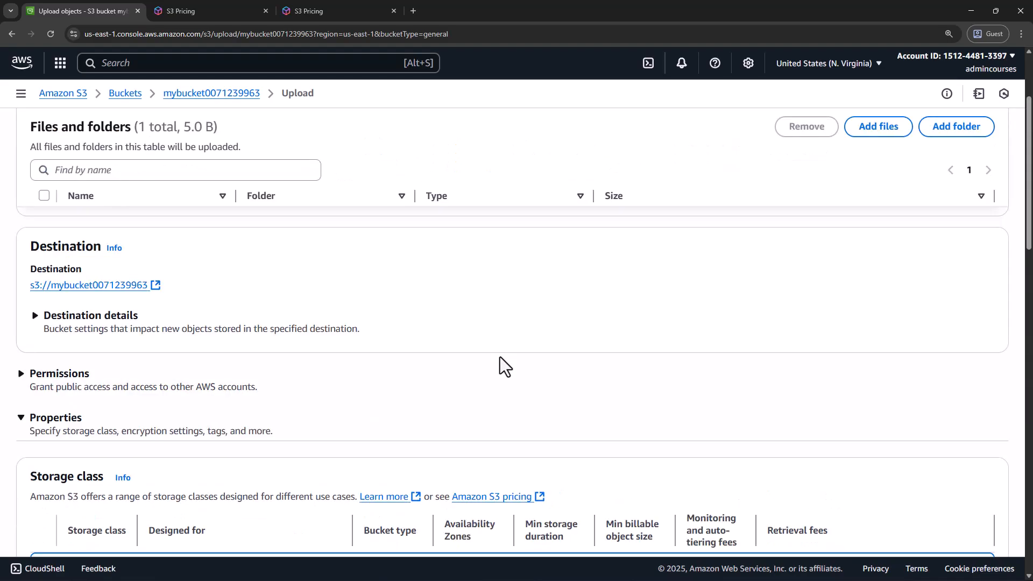
pyautogui.click(22, 376)
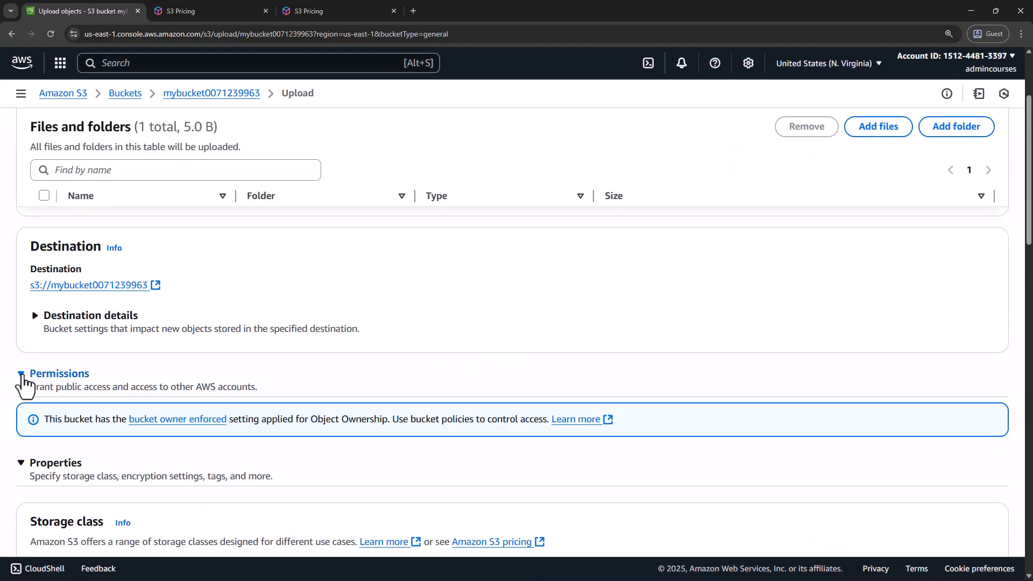
pyautogui.click(22, 376)
pyautogui.scroll(-11, 60, 408)
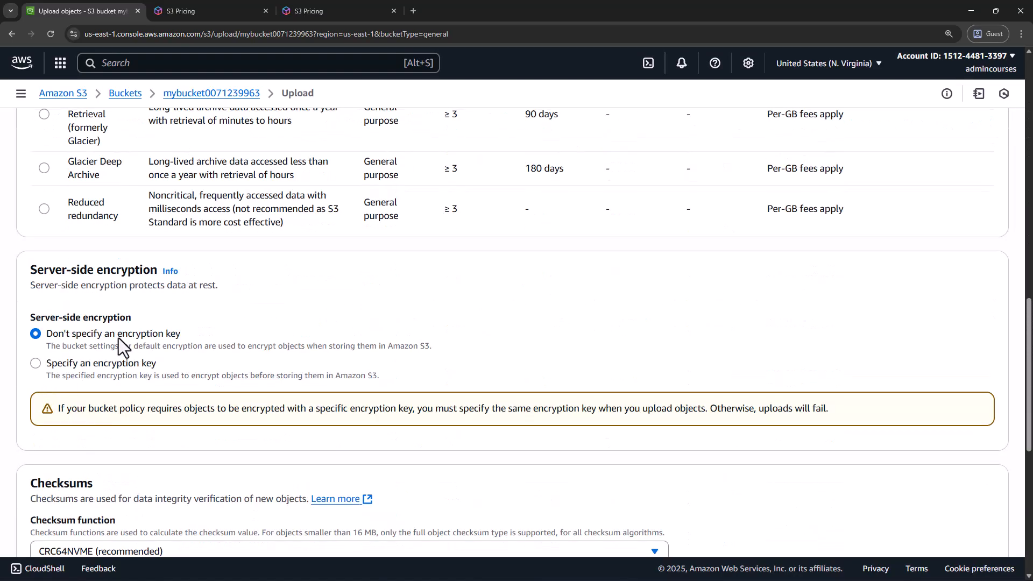
pyautogui.scroll(-3, 135, 353)
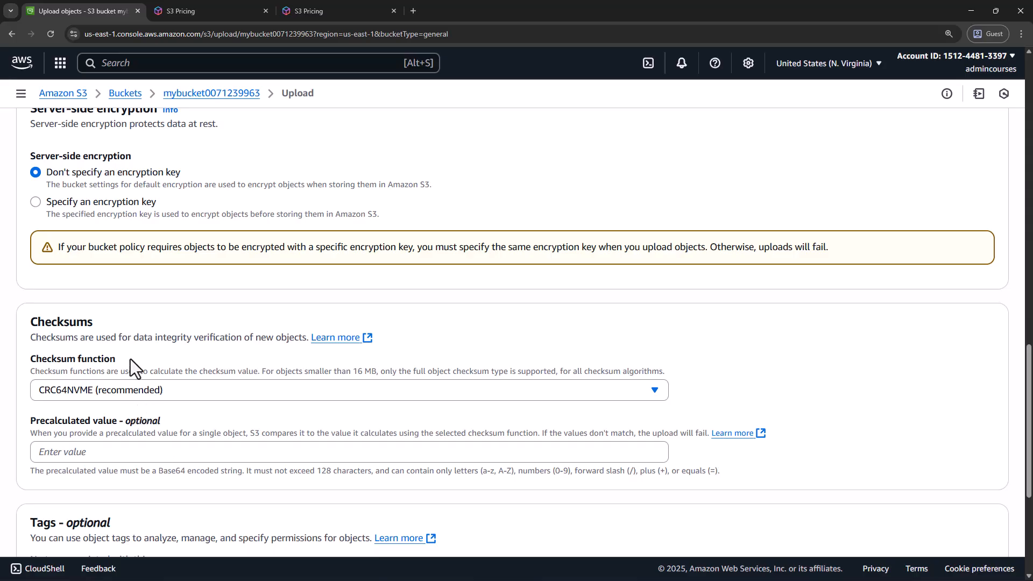
pyautogui.scroll(-2, 183, 414)
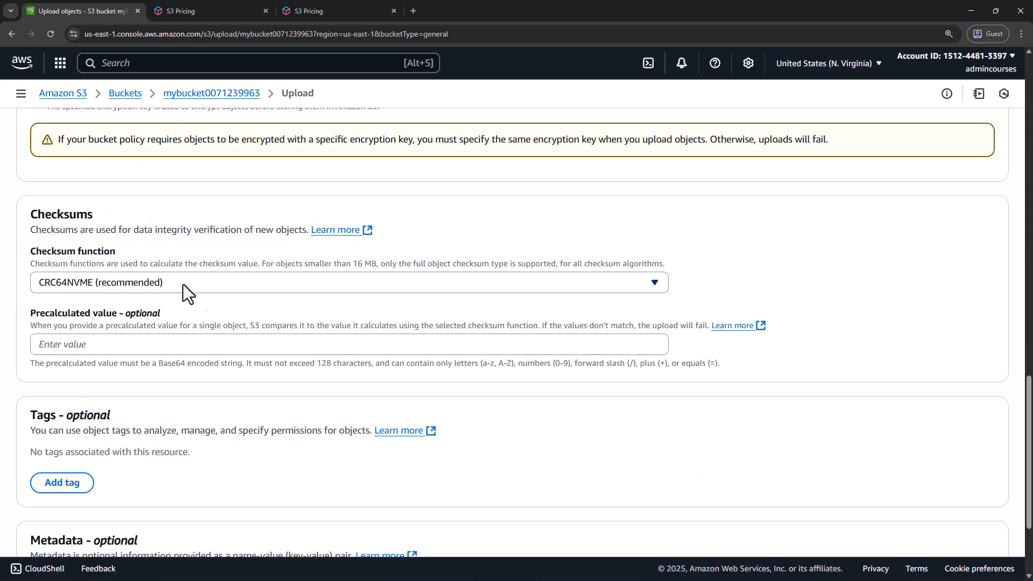
pyautogui.scroll(-3, 165, 360)
pyautogui.click(970, 516)
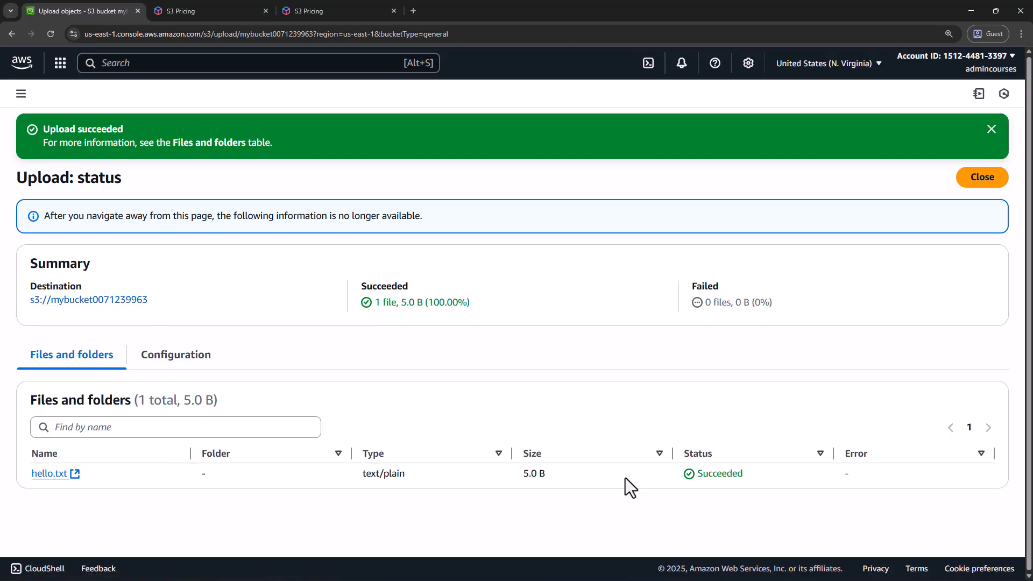
pyautogui.click(991, 129)
pyautogui.click(982, 133)
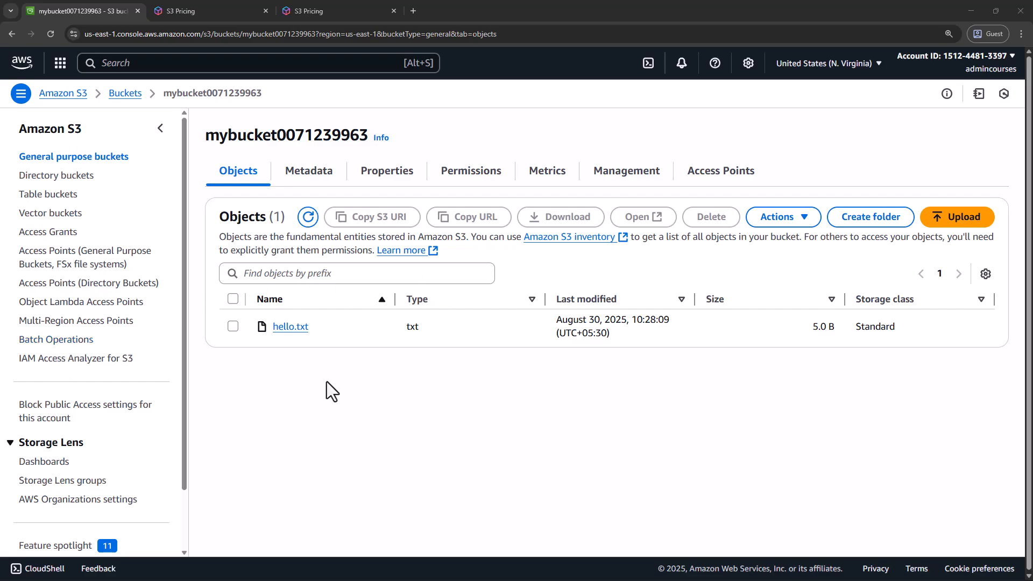
pyautogui.click(125, 94)
pyautogui.click(287, 304)
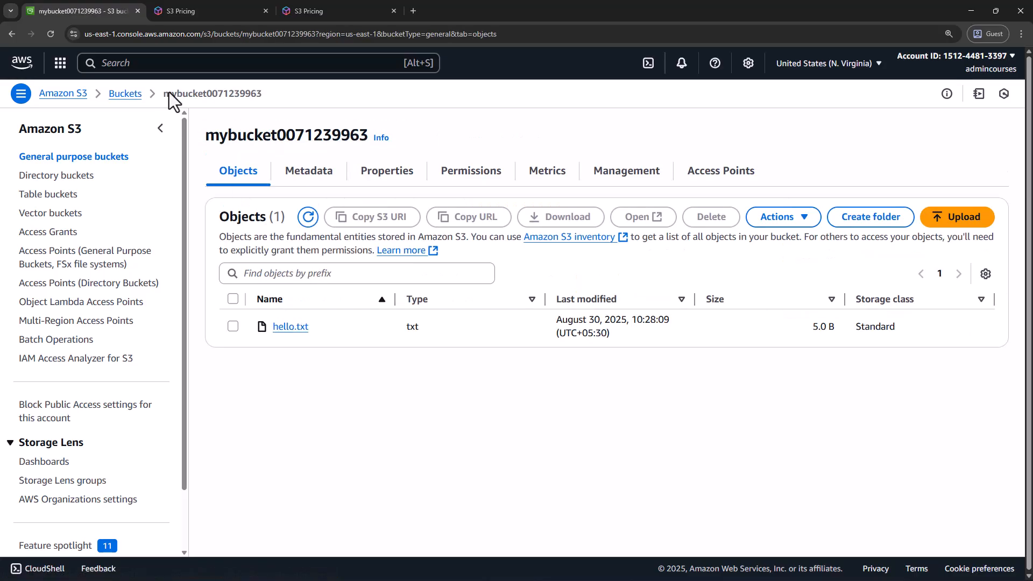
pyautogui.click(158, 130)
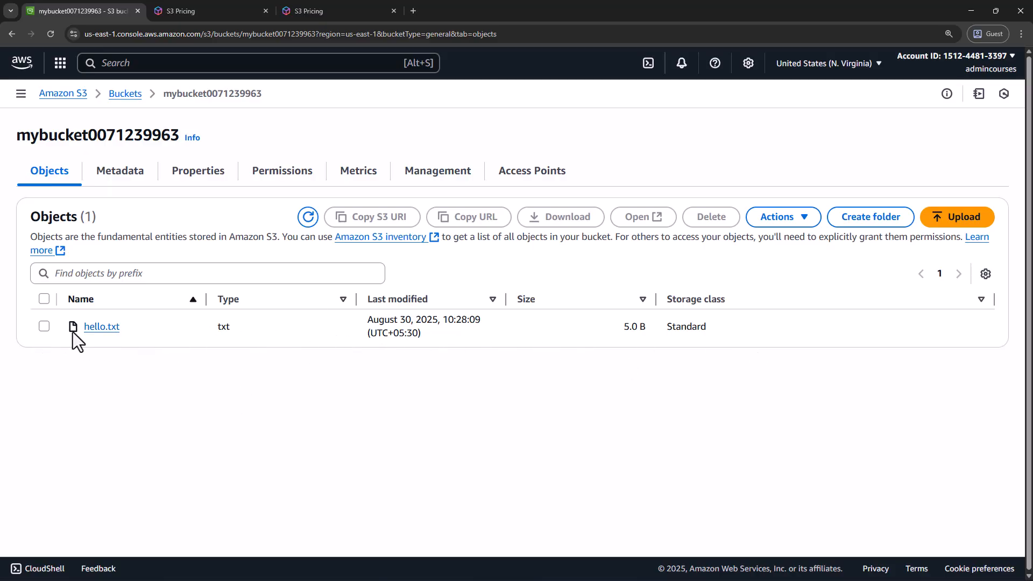
# Open the details of hello.txt and review its object overview, versioning, management configurations and storage class
pyautogui.click(103, 326)
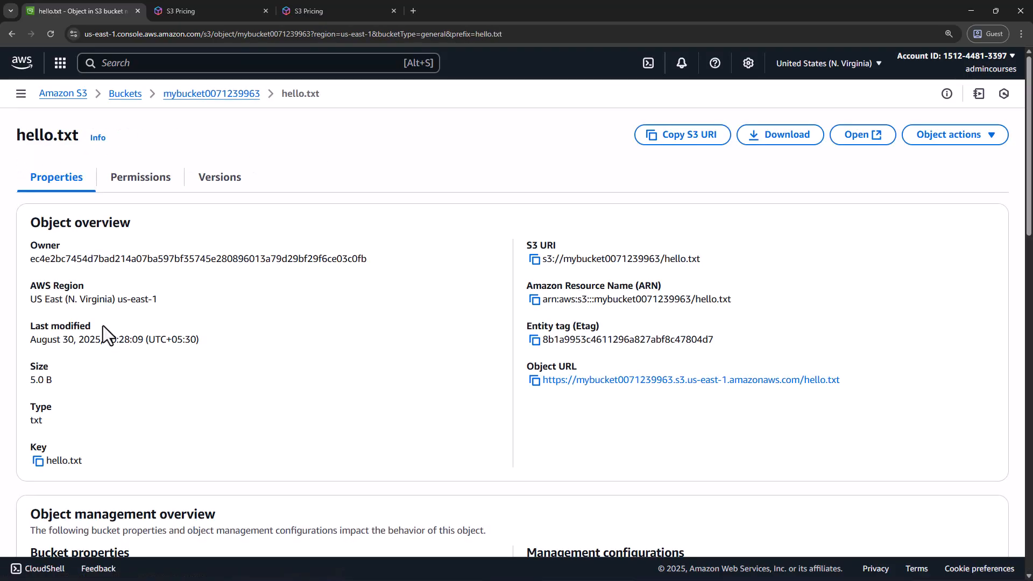
pyautogui.scroll(-5, 430, 347)
pyautogui.scroll(-10, 429, 348)
pyautogui.scroll(10, 430, 349)
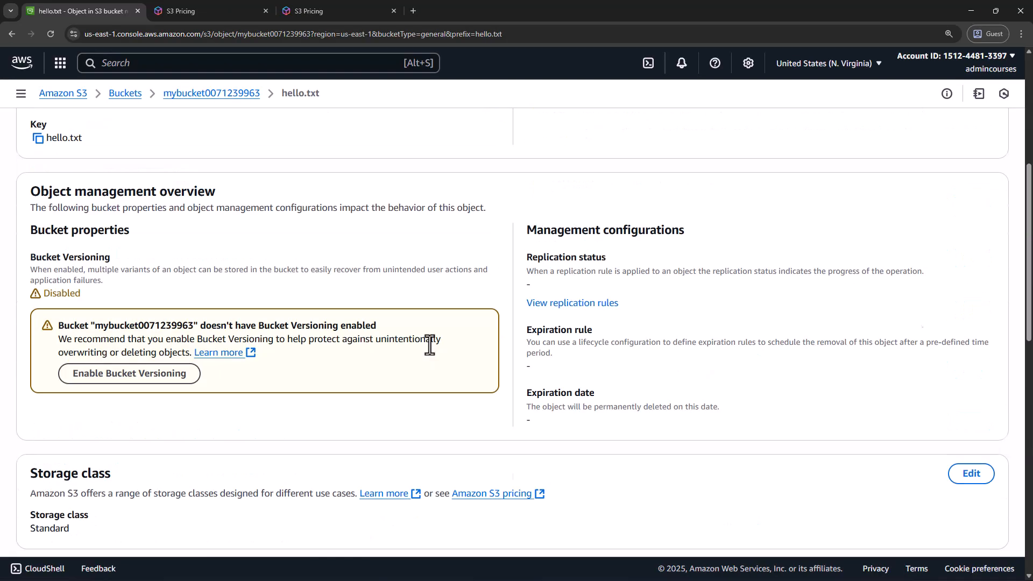
pyautogui.scroll(6, 429, 344)
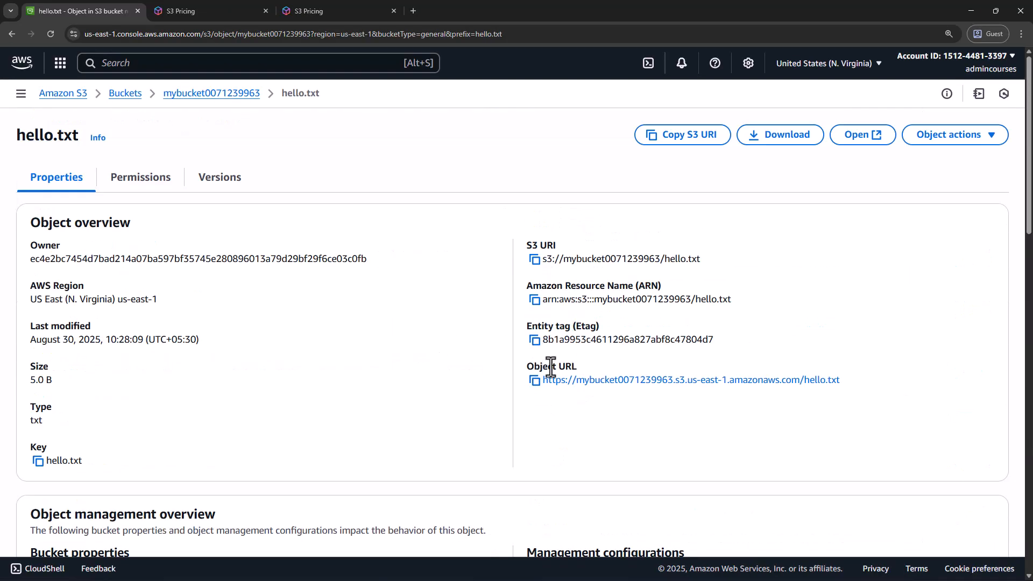
# Examine the entity tag, Amazon Resource Name and S3 URI of hello.txt
pyautogui.moveTo(545, 341); pyautogui.dragTo(674, 342)
pyautogui.moveTo(547, 300); pyautogui.dragTo(733, 300)
pyautogui.moveTo(555, 261); pyautogui.dragTo(701, 263)
pyautogui.click(684, 291)
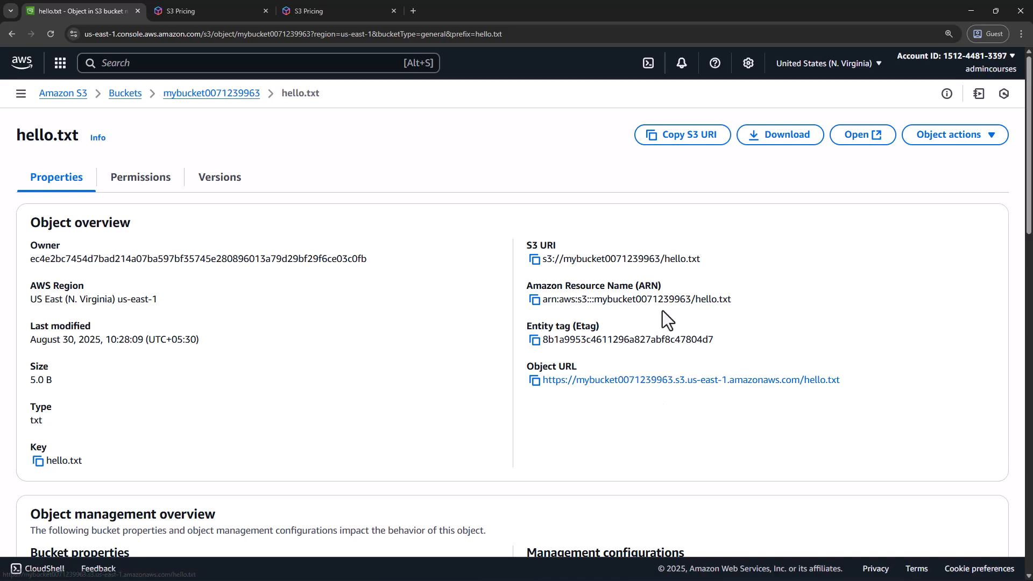
# Copy the object URL of hello.txt and open it in a new browser tab
pyautogui.click(535, 381)
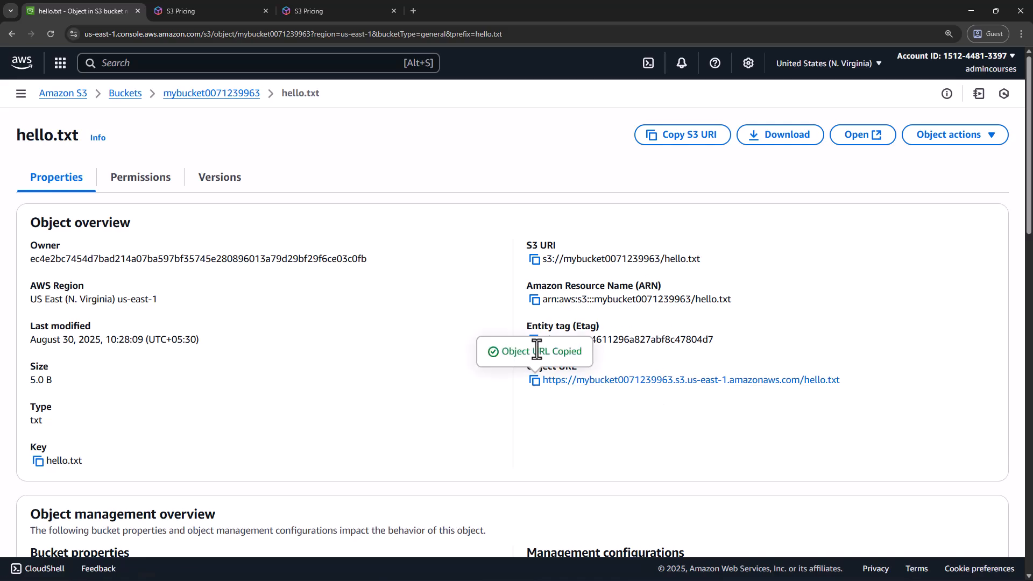
pyautogui.click(534, 299)
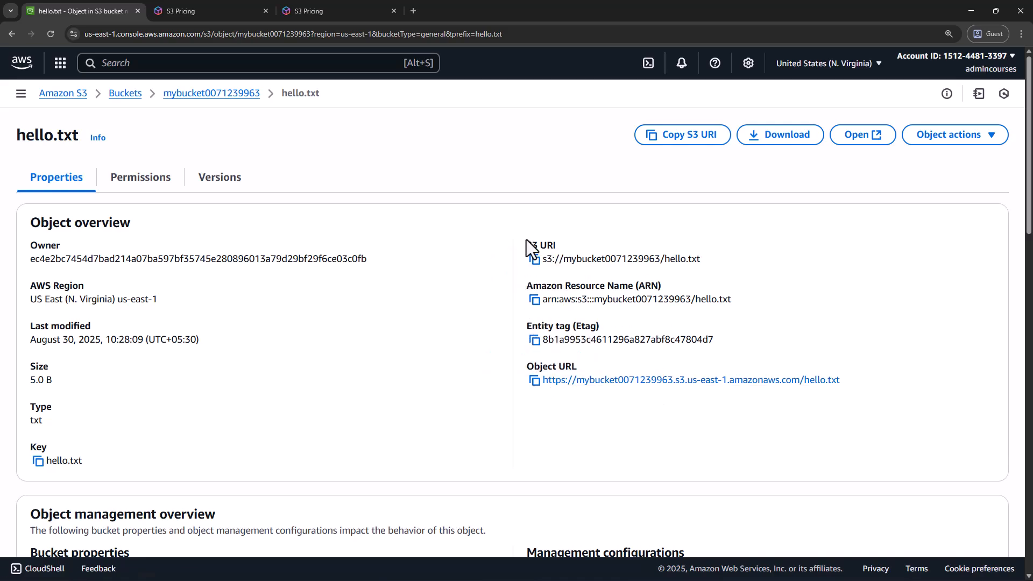
pyautogui.click(534, 381)
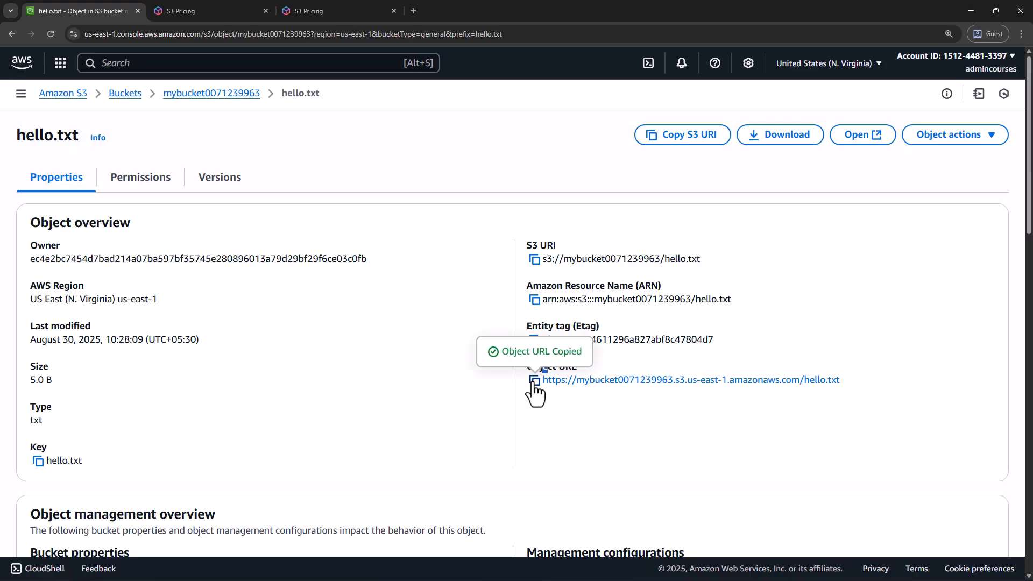
pyautogui.click(413, 11)
pyautogui.hotkey('ctrl', 'v')
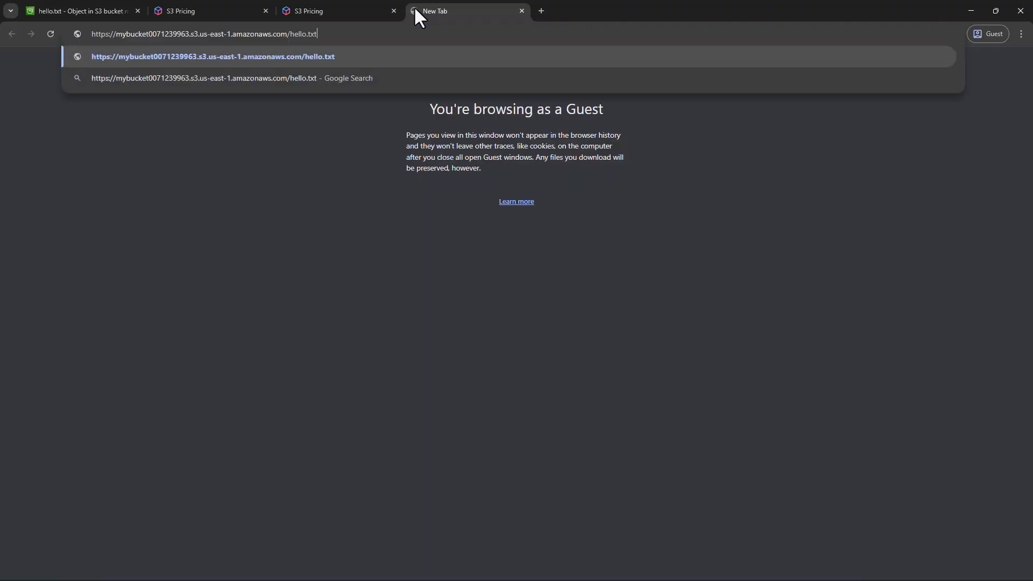
pyautogui.press('Return')
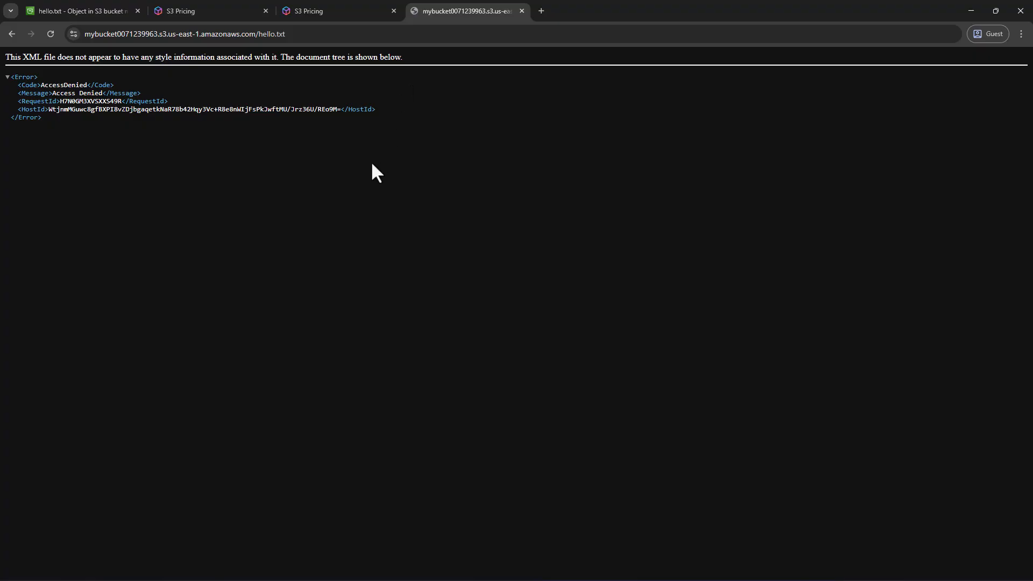
# Enlarge the page returned by the object URL, inspect its error code and message, and close that tab
pyautogui.scroll(6, 322, 166)
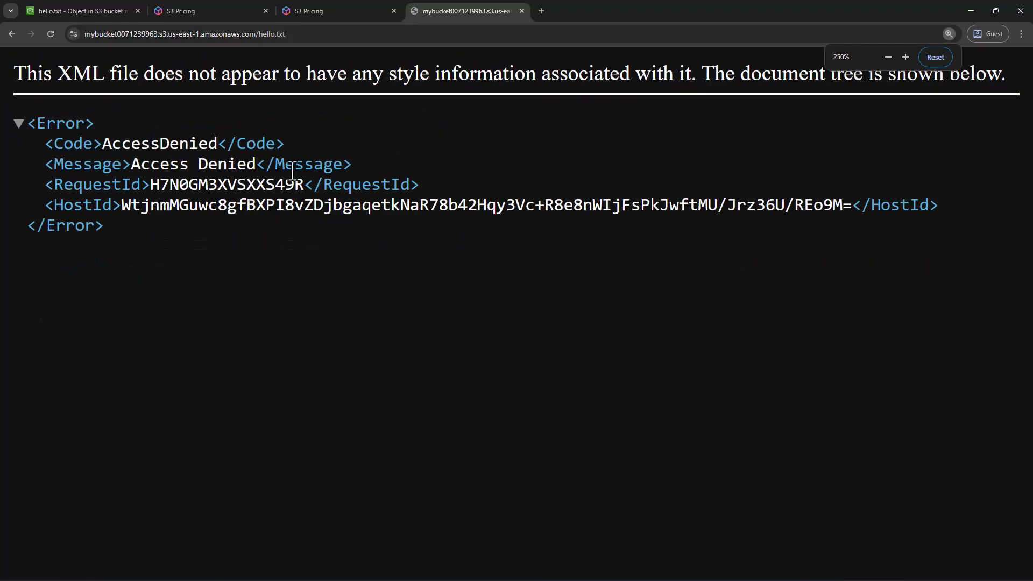
pyautogui.doubleClick(160, 144)
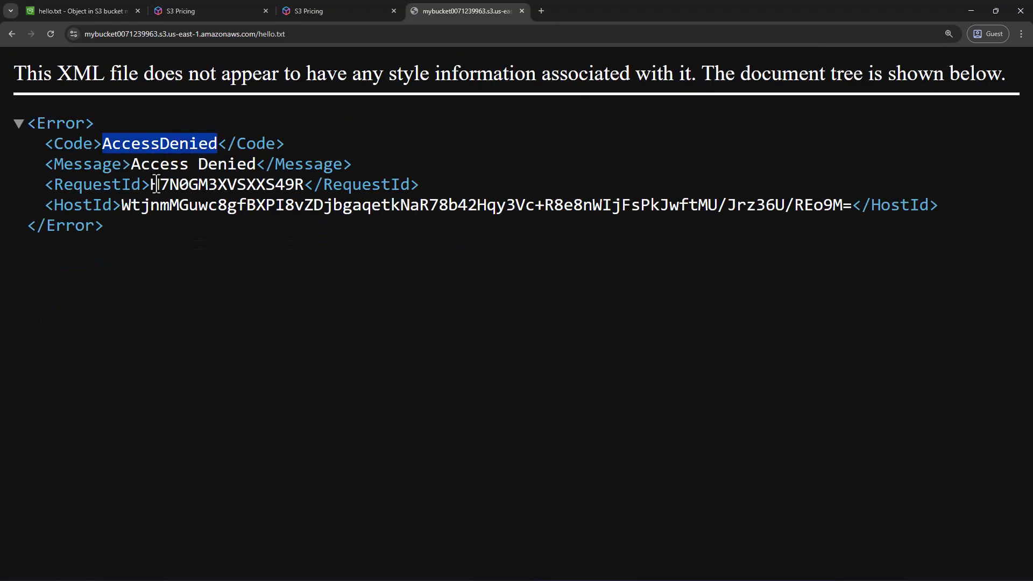
pyautogui.click(164, 166)
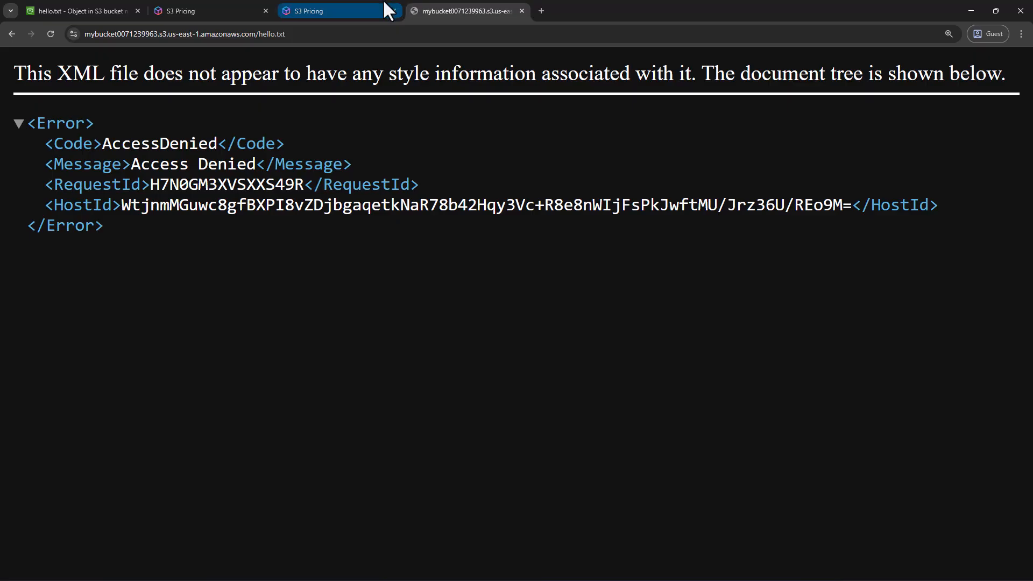
pyautogui.click(521, 11)
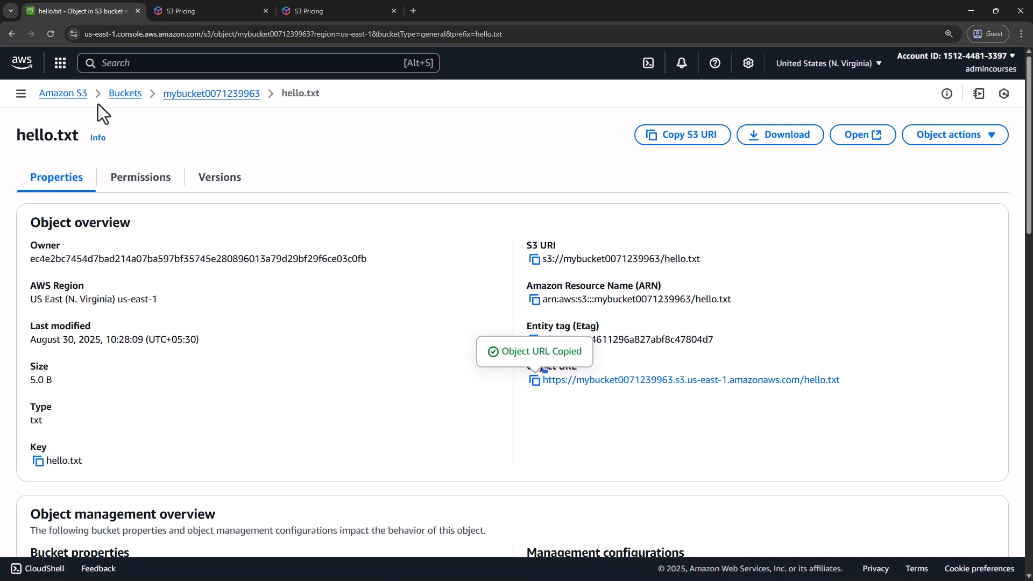
# Review the access control list of hello.txt and the note on its bucket owner enforced setting
pyautogui.click(118, 188)
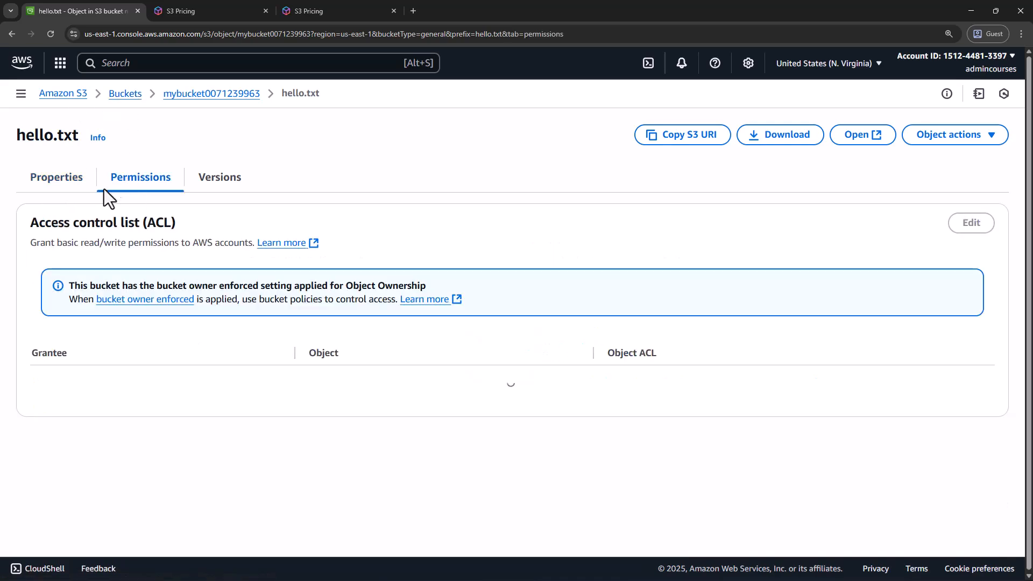
pyautogui.moveTo(34, 135); pyautogui.dragTo(64, 135)
pyautogui.click(66, 175)
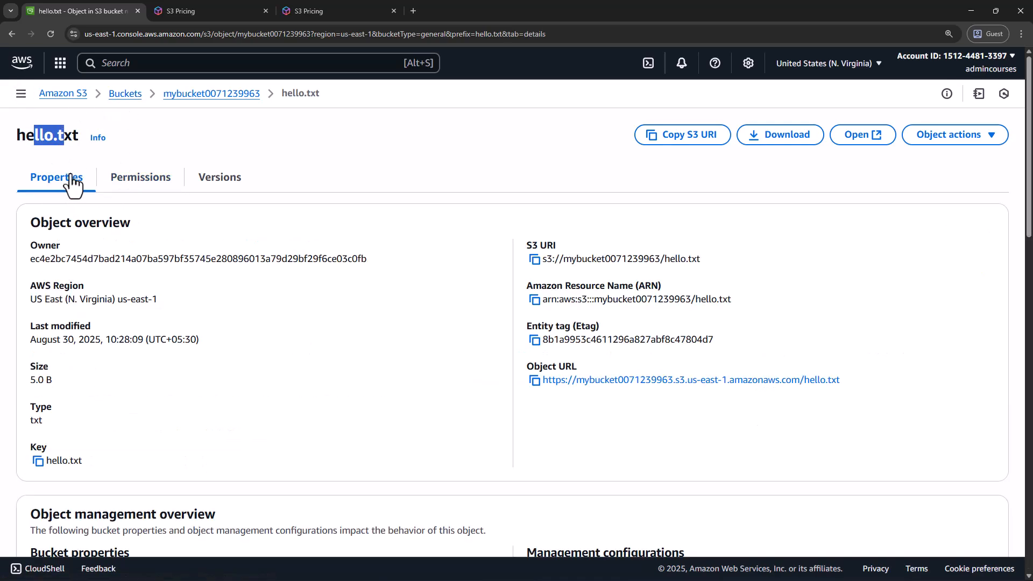
pyautogui.click(129, 178)
pyautogui.moveTo(69, 289); pyautogui.dragTo(407, 289)
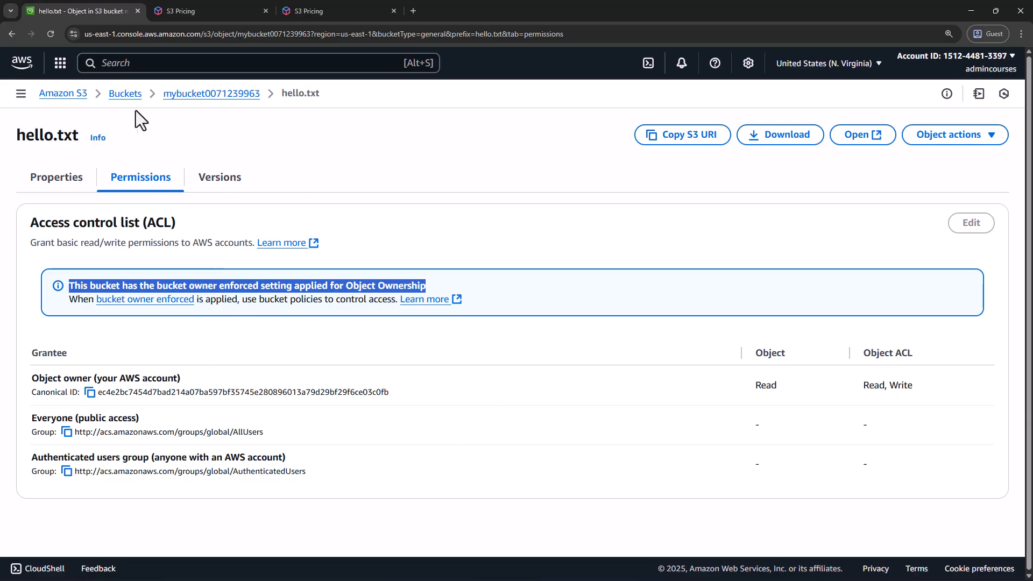
pyautogui.click(196, 95)
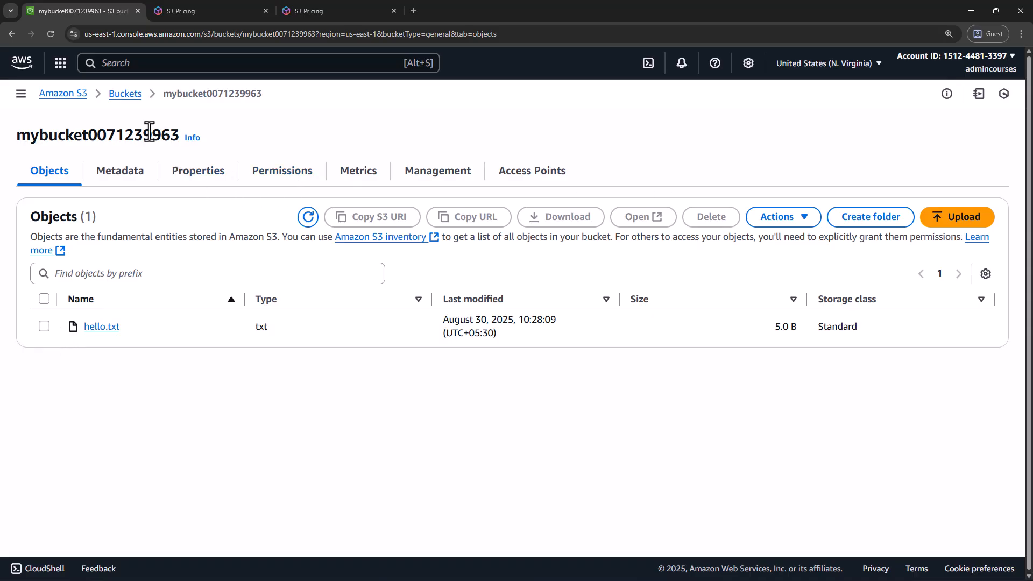
pyautogui.click(300, 178)
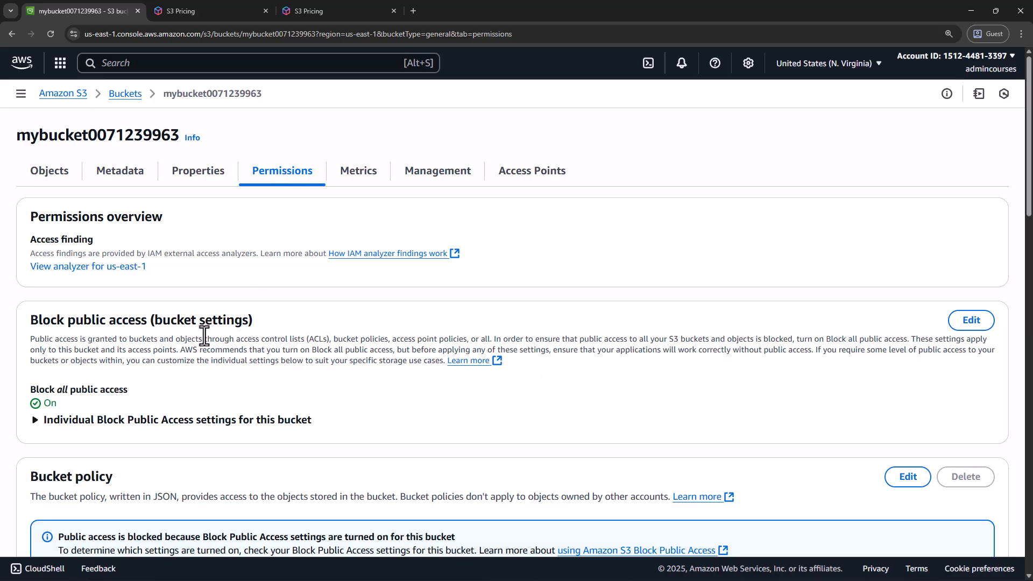
pyautogui.moveTo(30, 319); pyautogui.dragTo(267, 329)
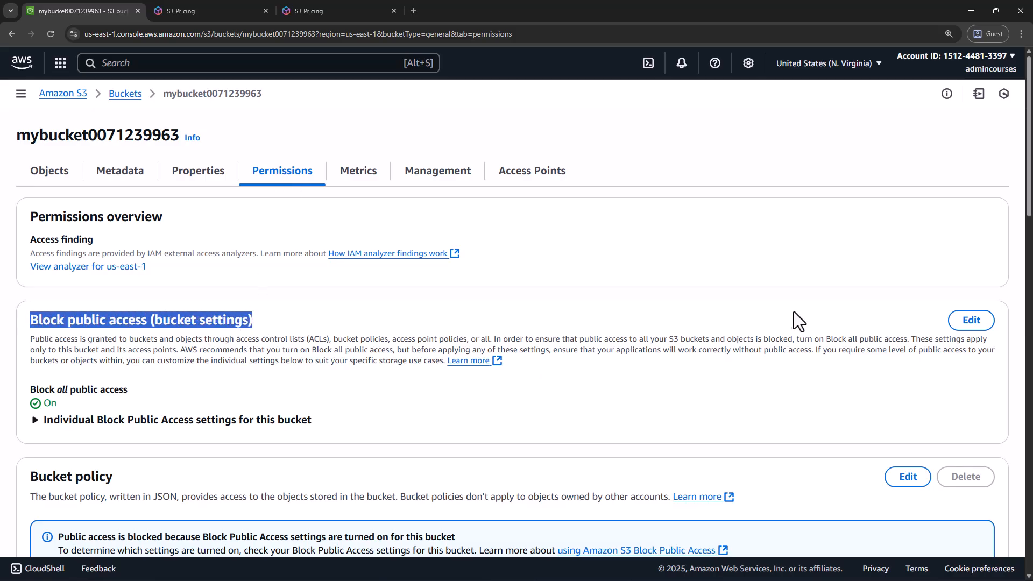
pyautogui.click(967, 327)
pyautogui.click(35, 242)
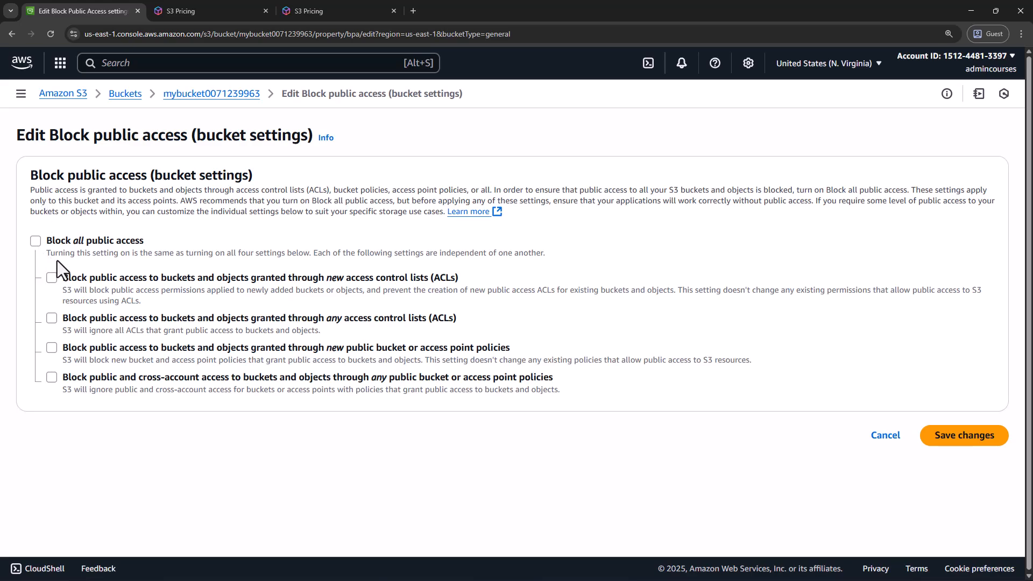
pyautogui.click(966, 441)
pyautogui.click(450, 351)
pyautogui.write('confirm')
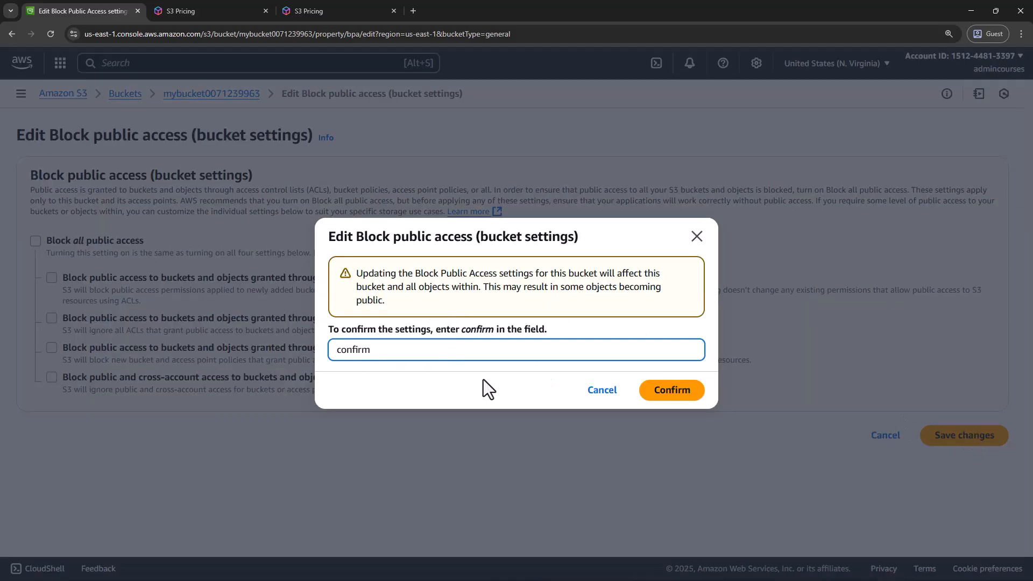
pyautogui.click(659, 392)
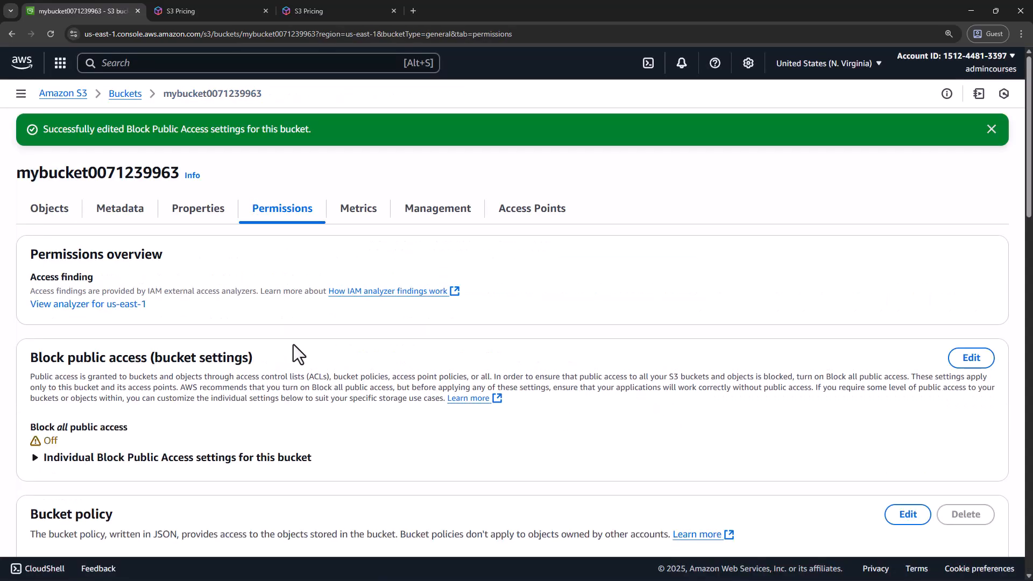
# Reopen the details of hello.txt from the bucket's objects and load its object URL in a new browser tab
pyautogui.scroll(-4, 293, 344)
pyautogui.scroll(2, 297, 333)
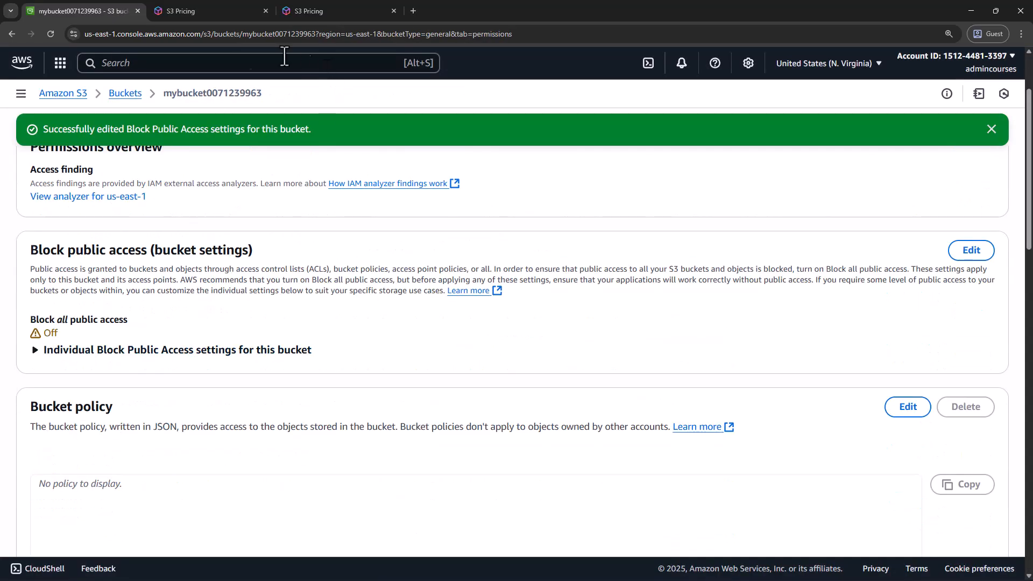
pyautogui.scroll(2, 352, 221)
pyautogui.click(57, 210)
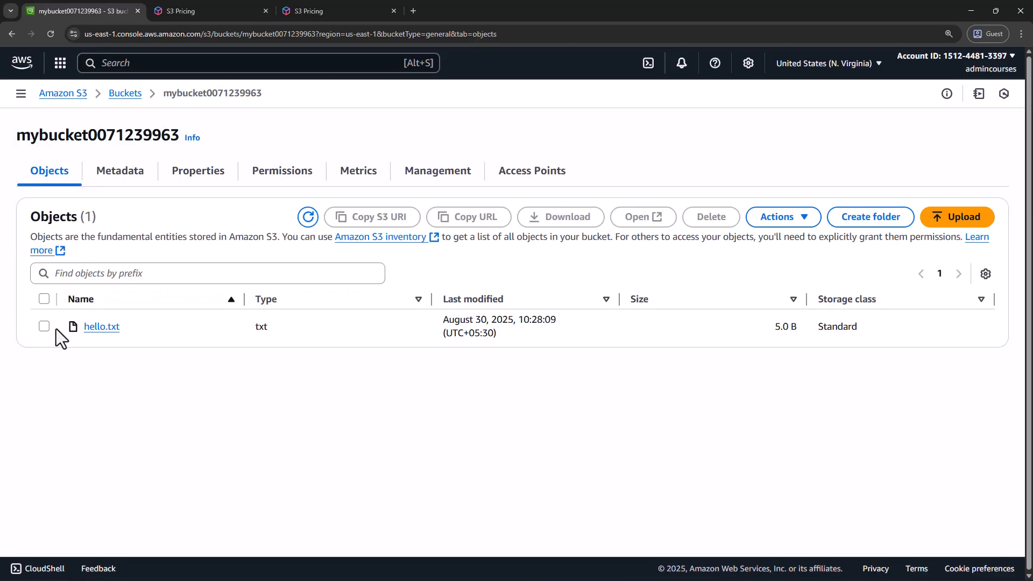
pyautogui.click(102, 327)
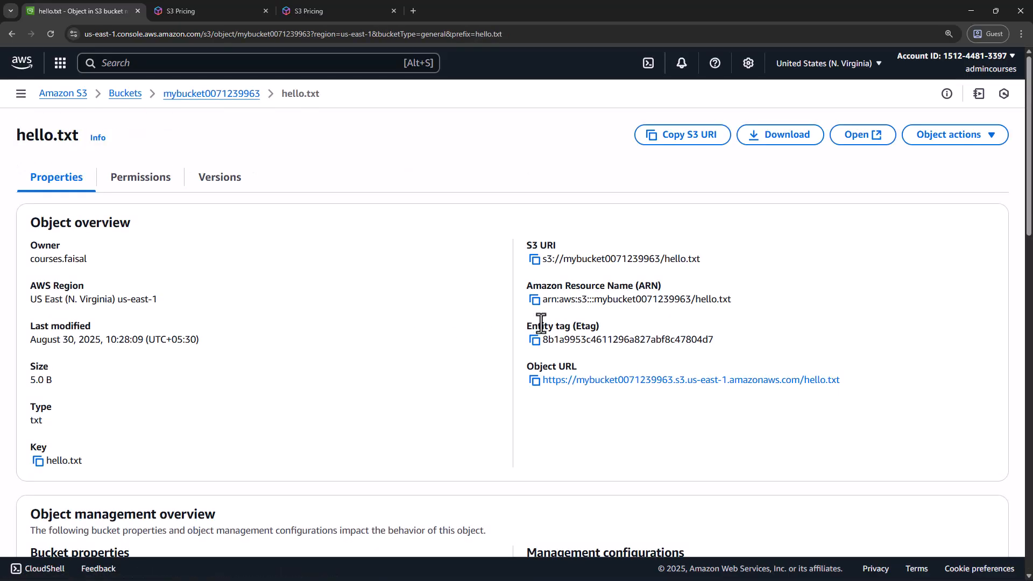
pyautogui.click(534, 381)
pyautogui.click(413, 11)
pyautogui.hotkey('ctrl', 'v')
pyautogui.press('Return')
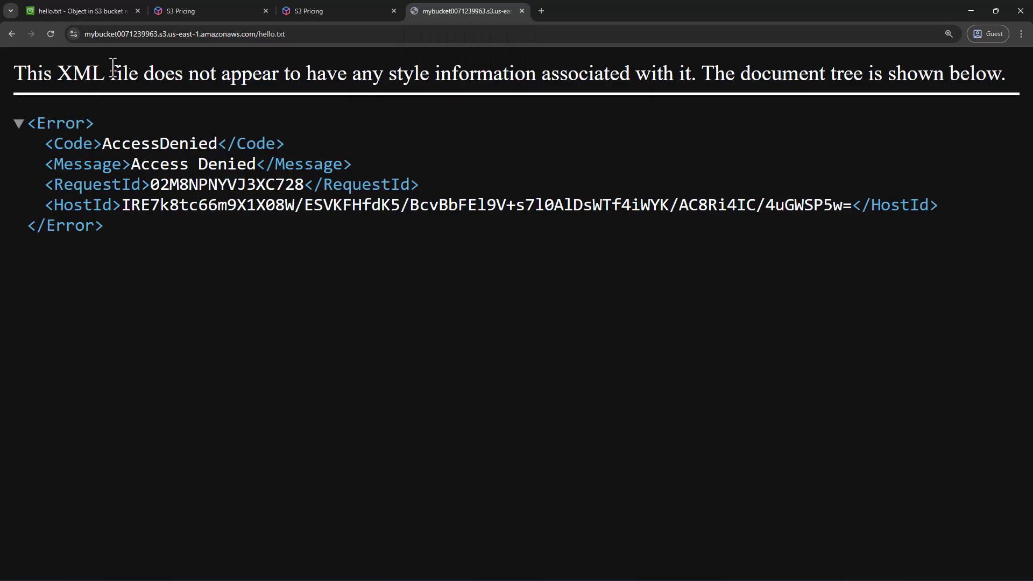
pyautogui.click(86, 10)
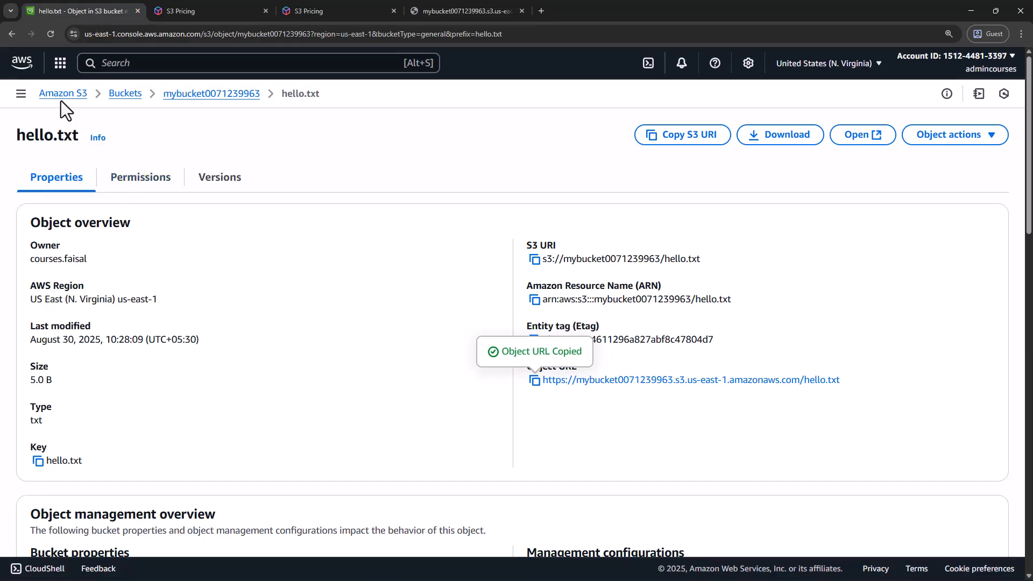
pyautogui.click(199, 94)
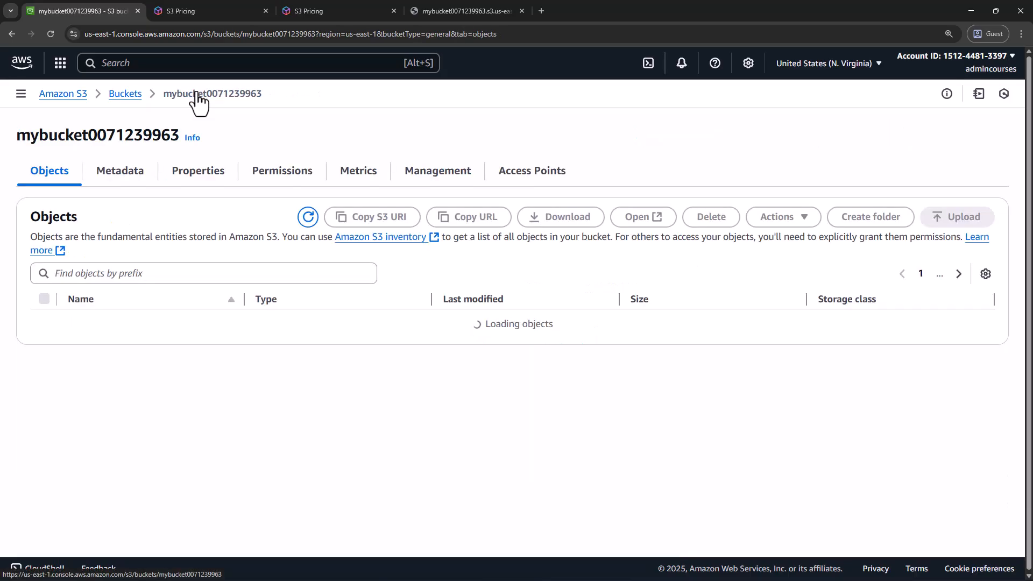
pyautogui.click(281, 177)
pyautogui.scroll(-4, 323, 296)
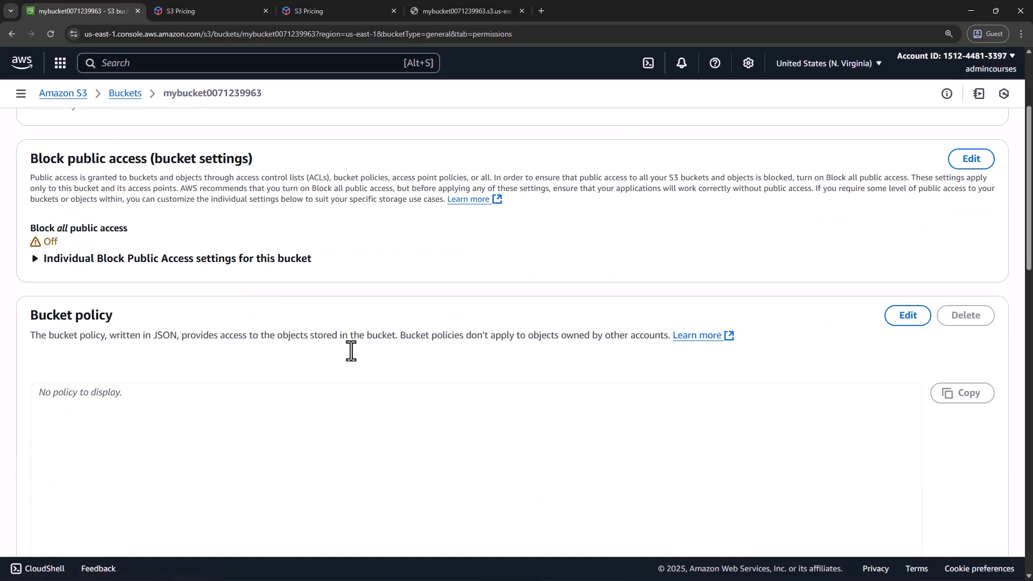
pyautogui.click(273, 391)
pyautogui.scroll(-1, 273, 391)
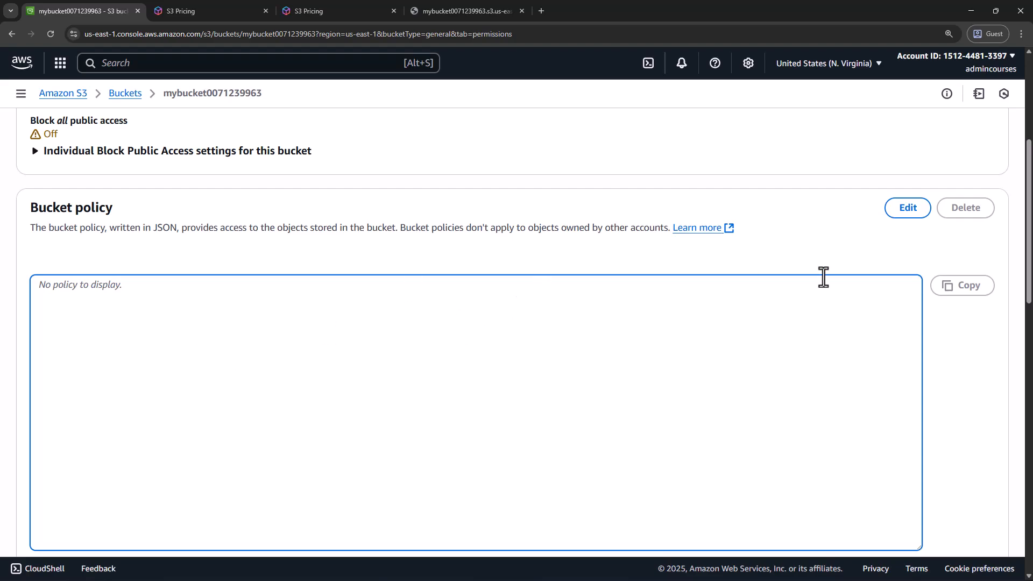
pyautogui.click(913, 214)
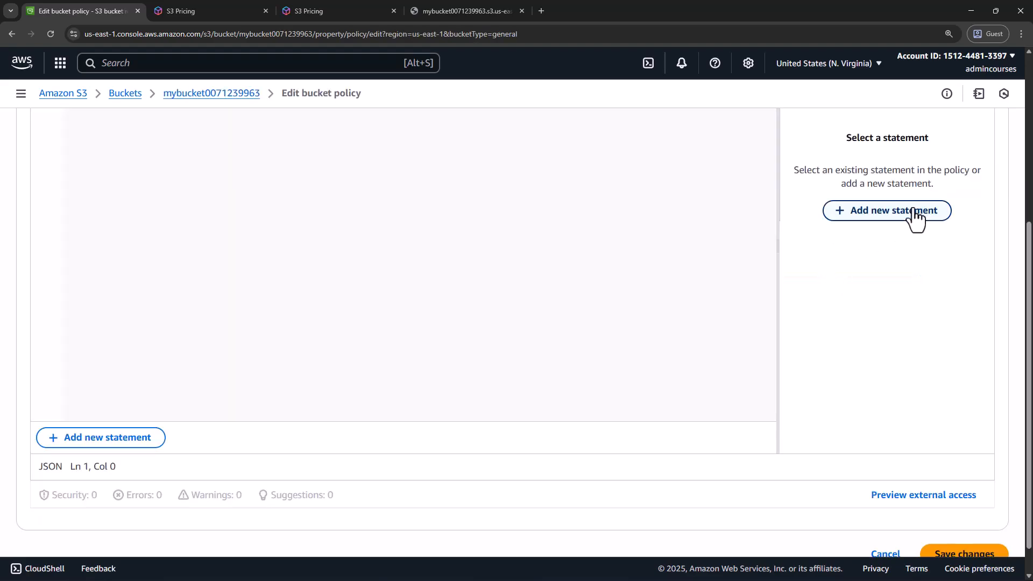
# Read the bucket policy description in the policy editor and open the AWS policy examples documentation
pyautogui.scroll(3, 599, 338)
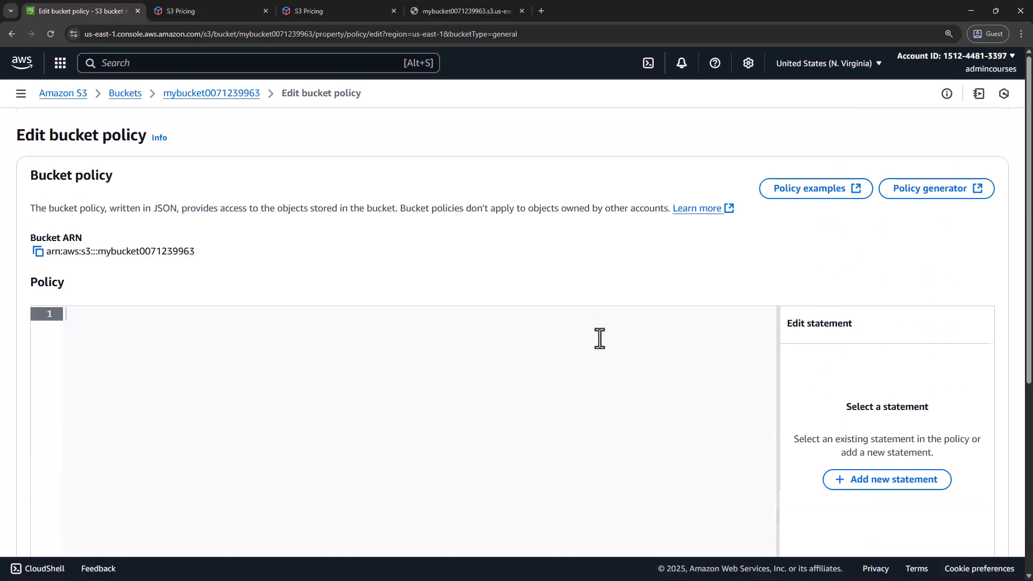
pyautogui.scroll(-1, 599, 338)
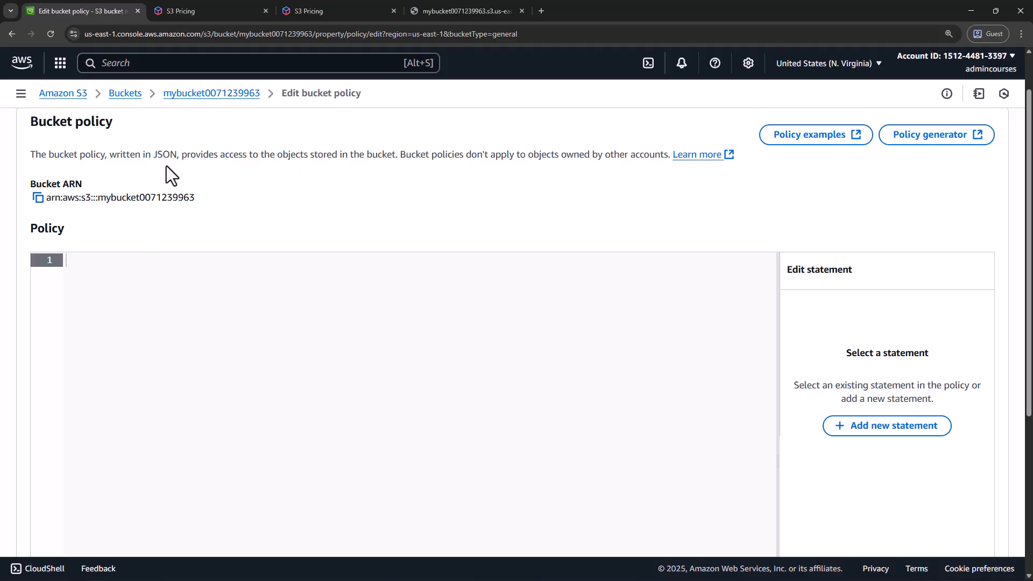
pyautogui.moveTo(111, 157); pyautogui.dragTo(663, 160)
pyautogui.click(645, 218)
pyautogui.click(820, 141)
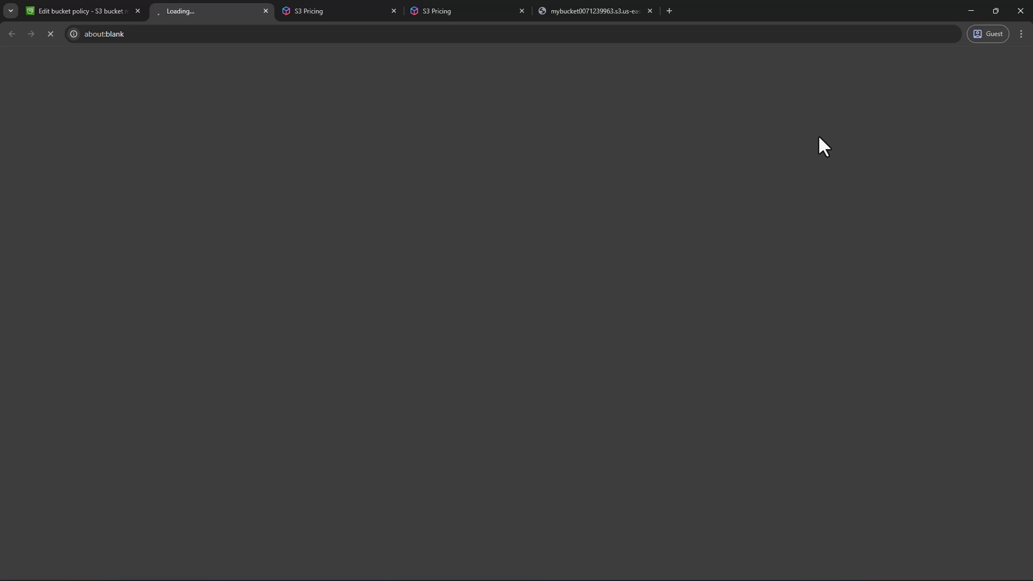
# Examine the topics of the bucket policy examples and the JSON sample for managing buckets using canned ACLs
pyautogui.scroll(-8, 396, 417)
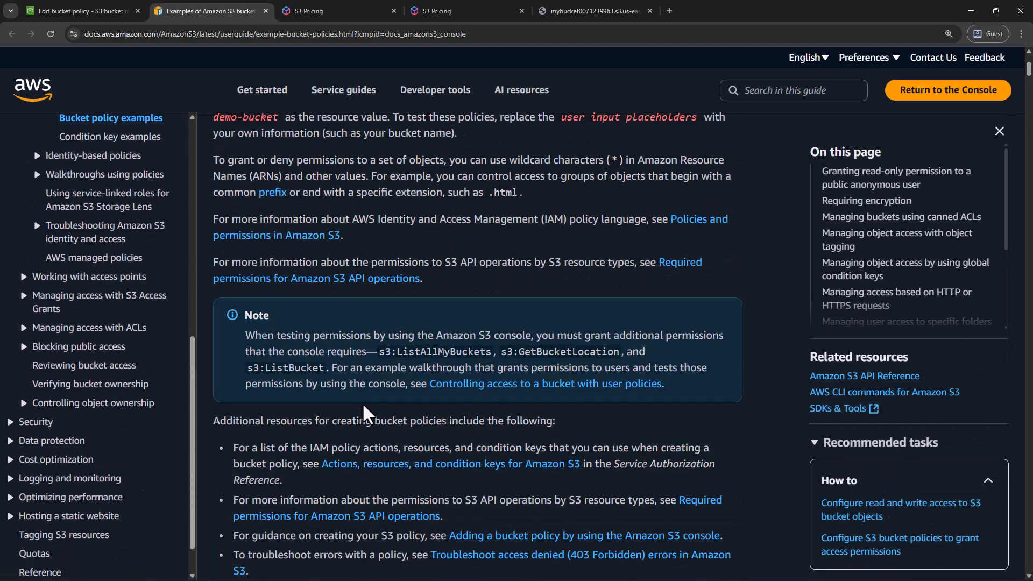
pyautogui.scroll(-3, 395, 417)
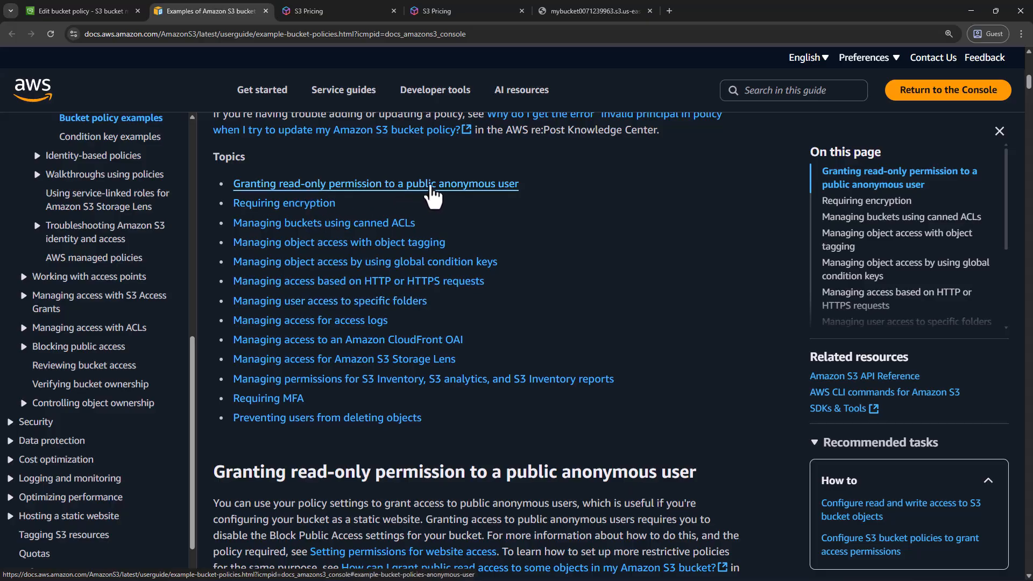
pyautogui.click(342, 226)
pyautogui.scroll(-8, 445, 341)
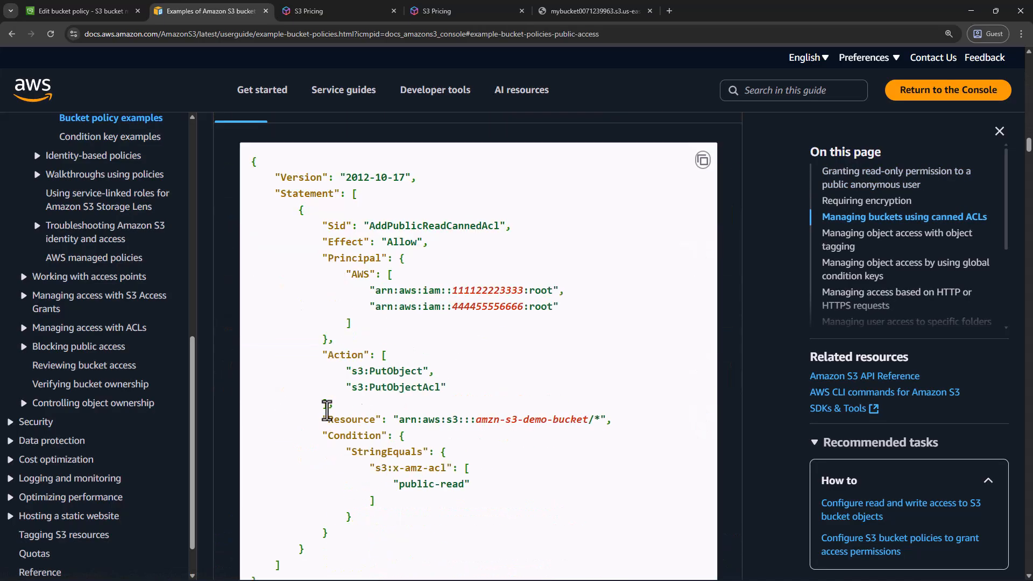
pyautogui.scroll(-5, 377, 435)
pyautogui.scroll(8, 442, 444)
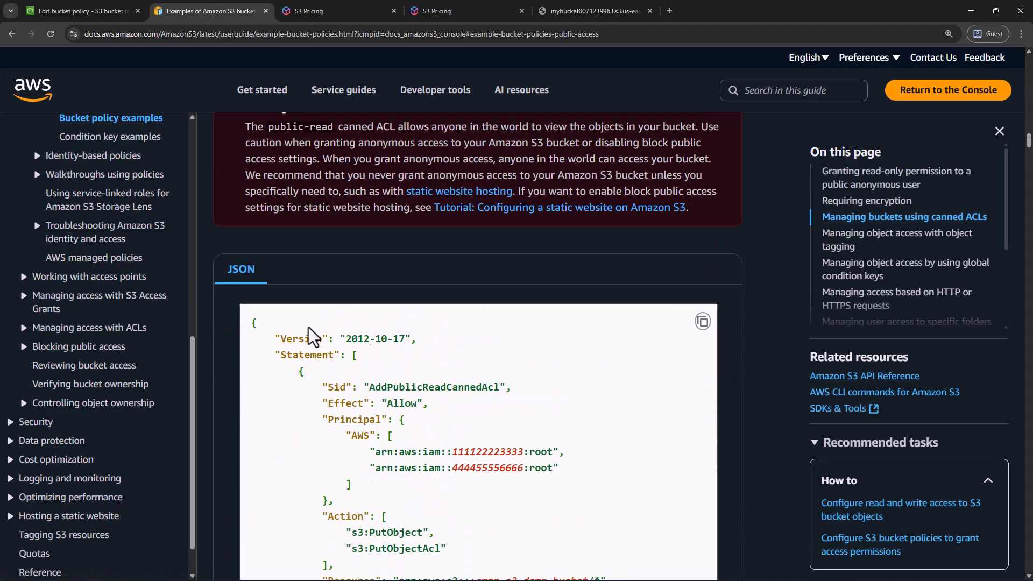
pyautogui.scroll(2, 158, 318)
pyautogui.scroll(3, 158, 320)
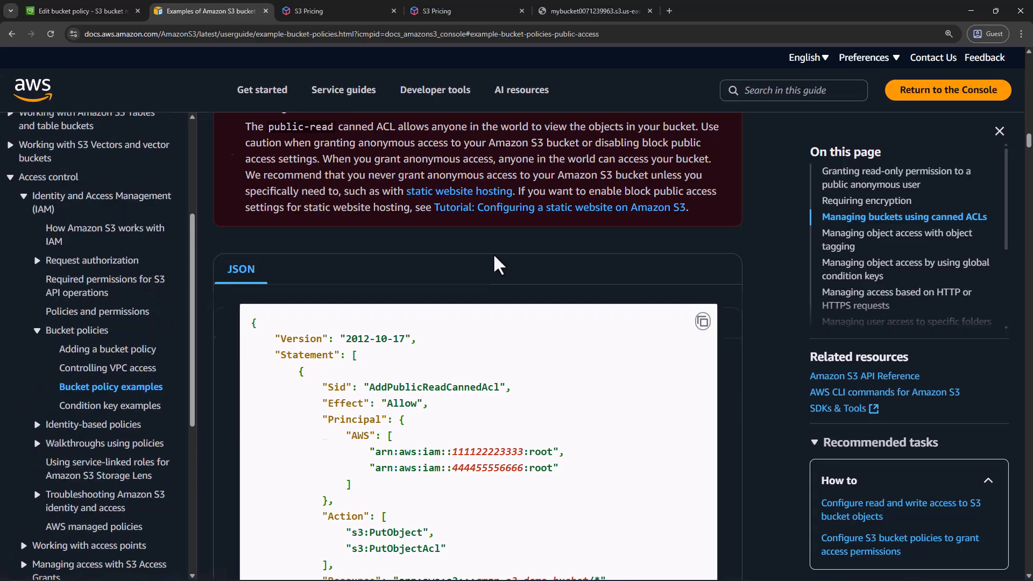
pyautogui.scroll(8, 508, 258)
pyautogui.scroll(4, 508, 259)
# Go to the section on granting read-only permission to a public anonymous user and review the nearby list of topics
pyautogui.click(888, 177)
pyautogui.scroll(4, 665, 252)
pyautogui.scroll(1, 665, 252)
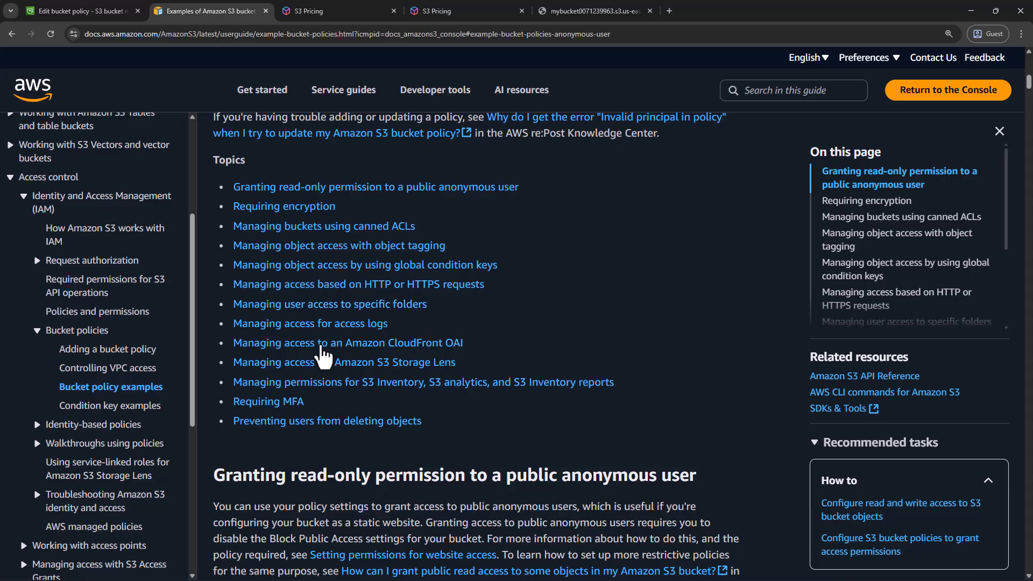
# Return to the bucket policy editor, open the AWS Policy Generator, and set the policy type to S3 Bucket Policy
pyautogui.click(70, 12)
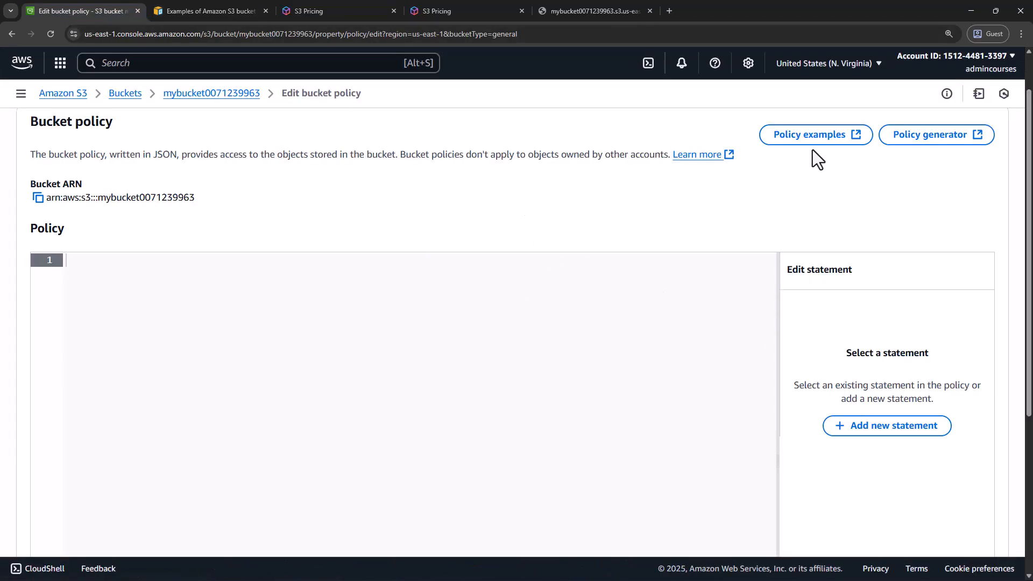
pyautogui.click(910, 137)
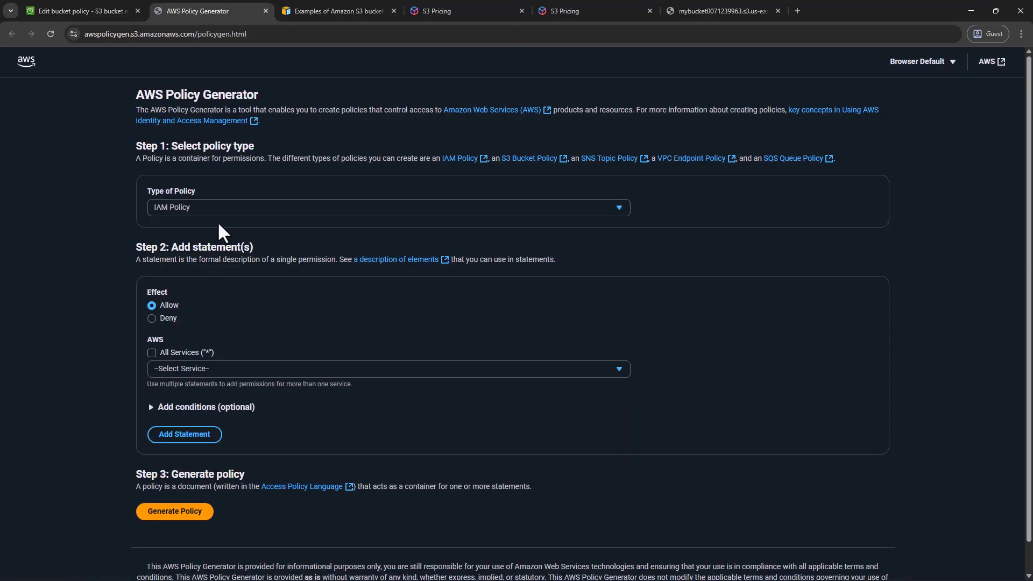
pyautogui.hotkey('ctrl', '+')
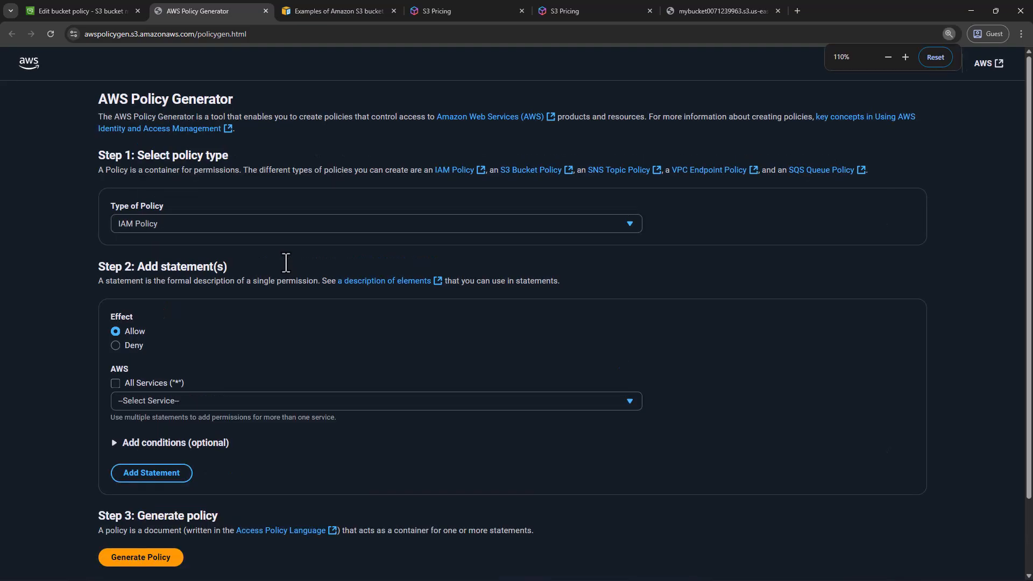
pyautogui.hotkey('ctrl', '+')
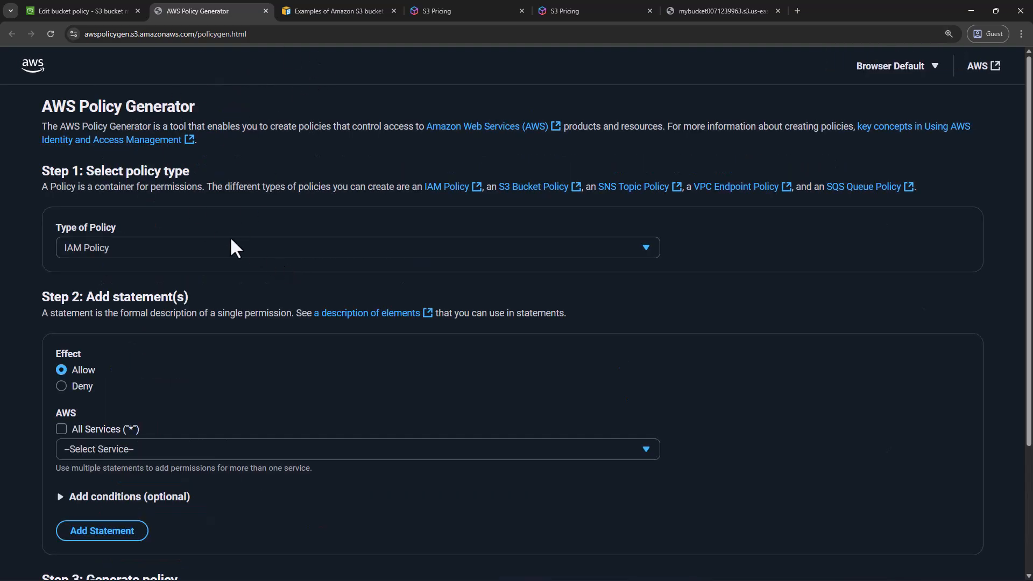
pyautogui.click(212, 255)
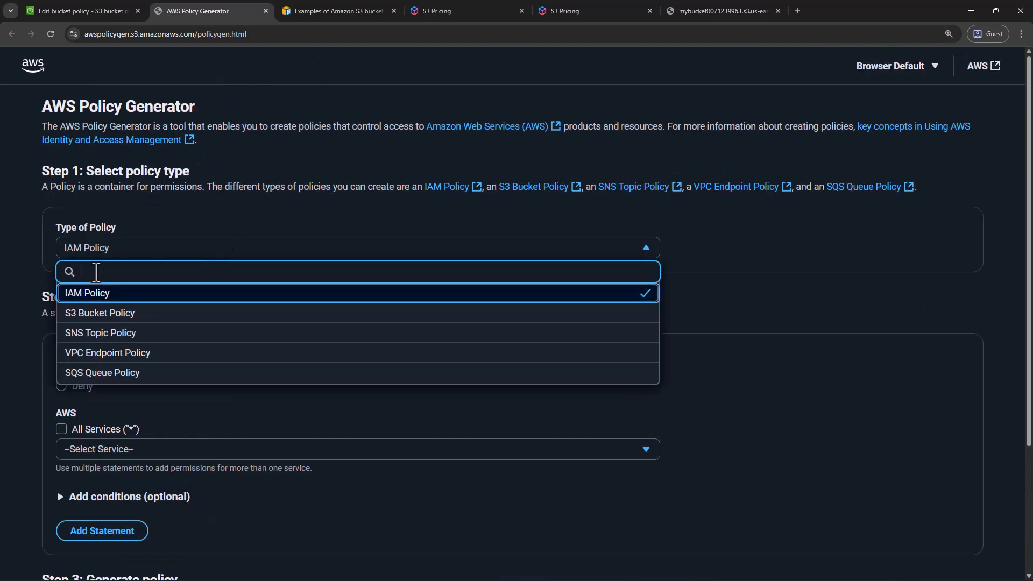
pyautogui.click(95, 315)
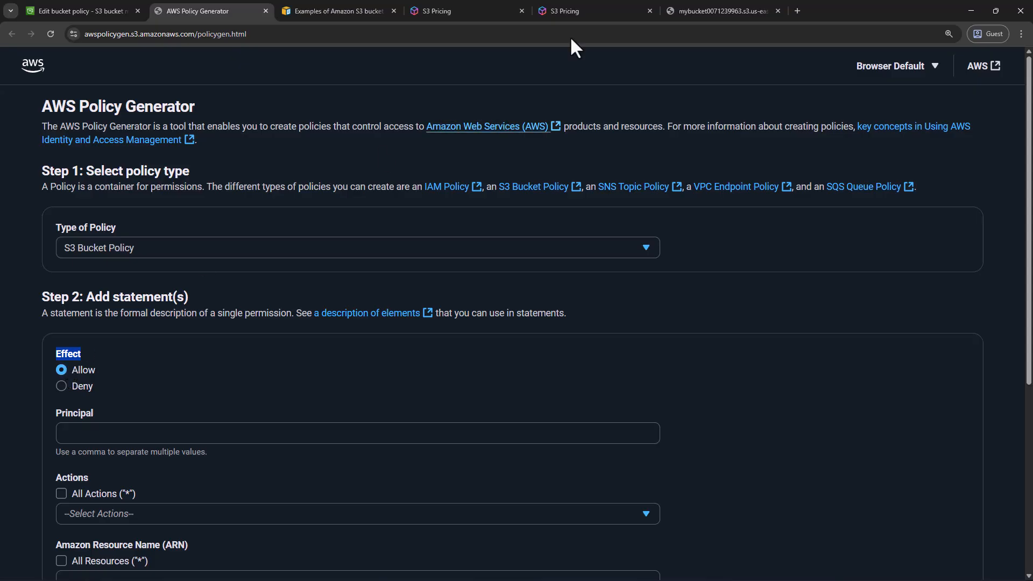
# Review the hello.txt object URL and its response page in the browser, and return to the AWS Policy Generator
pyautogui.click(706, 6)
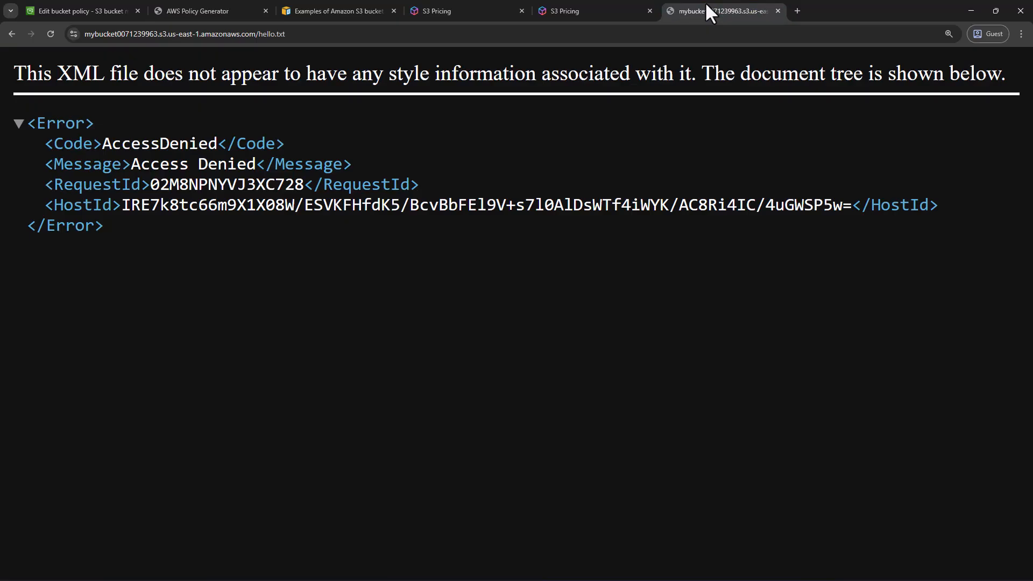
pyautogui.click(230, 16)
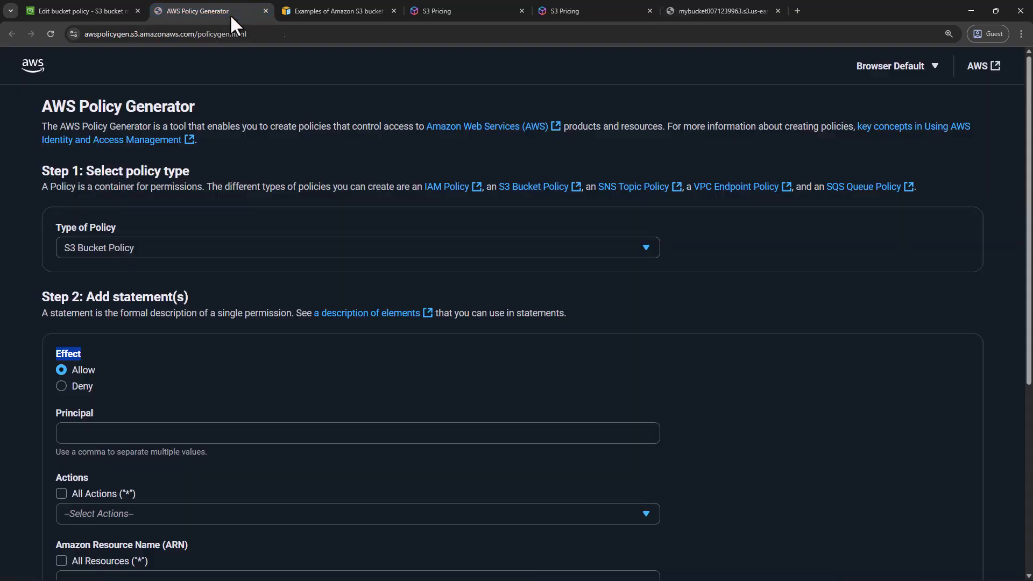
pyautogui.click(719, 11)
pyautogui.click(294, 35)
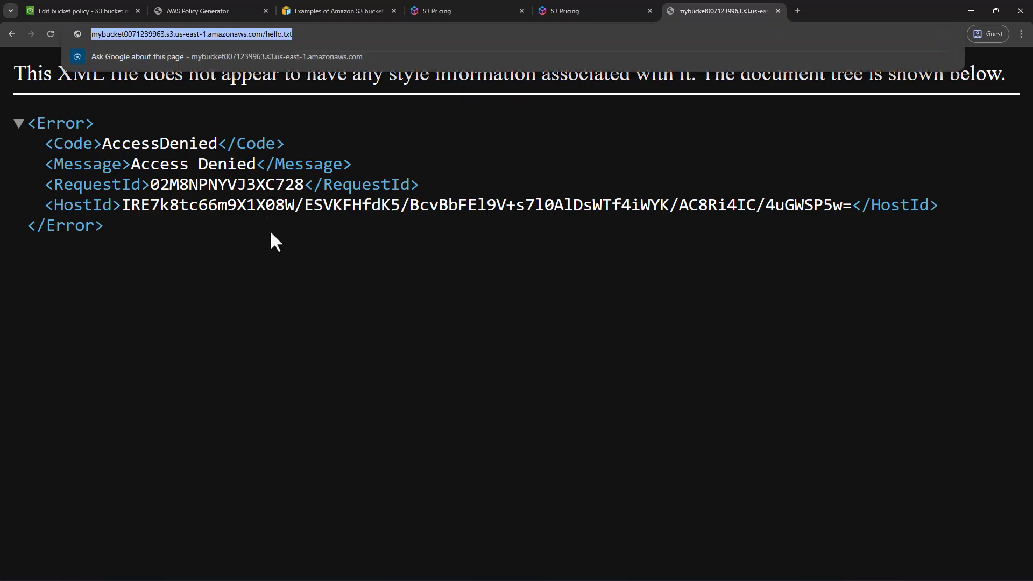
pyautogui.click(261, 243)
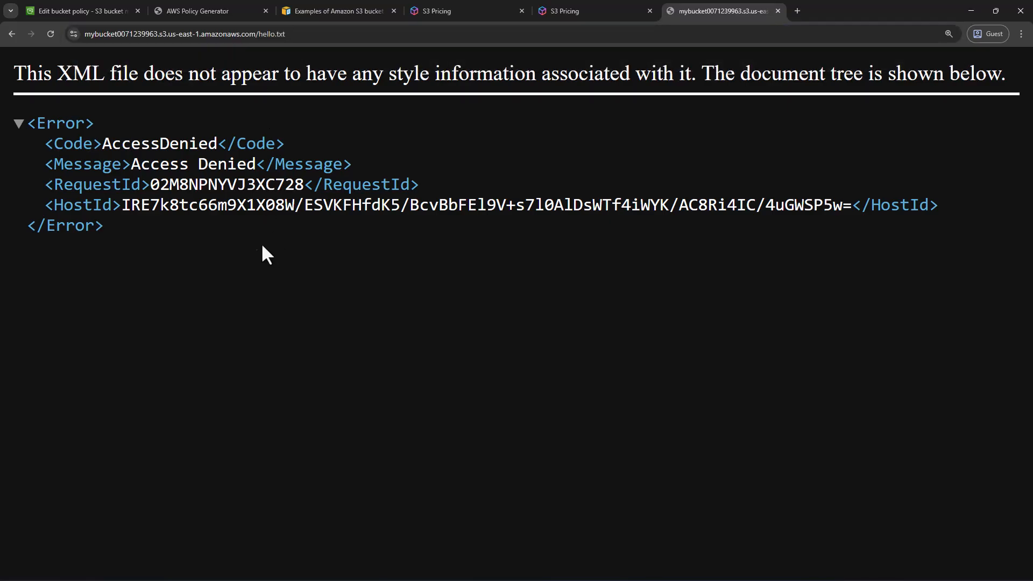
pyautogui.click(234, 11)
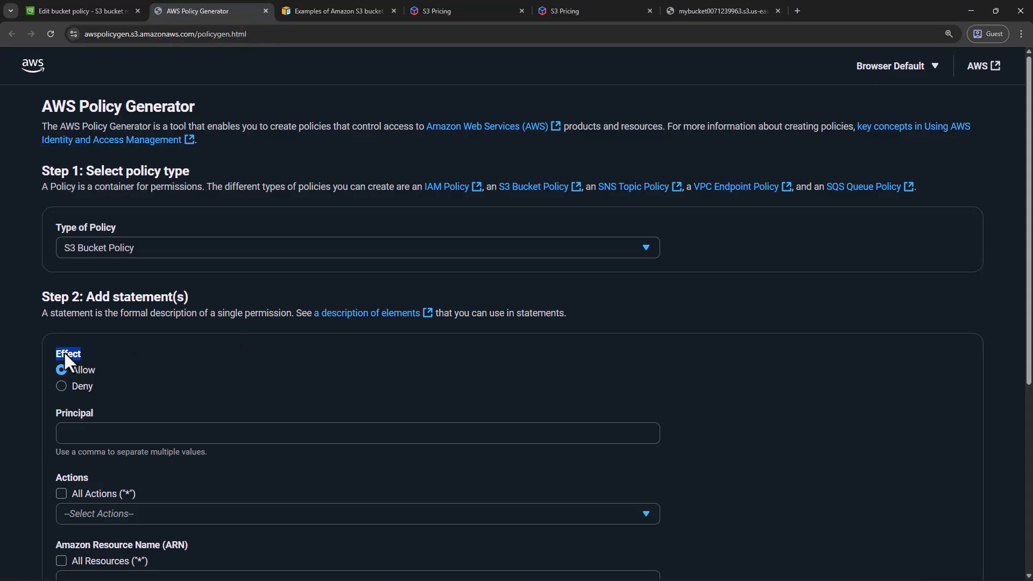
# Set the statement's principal to * with the effect left on Allow
pyautogui.click(92, 434)
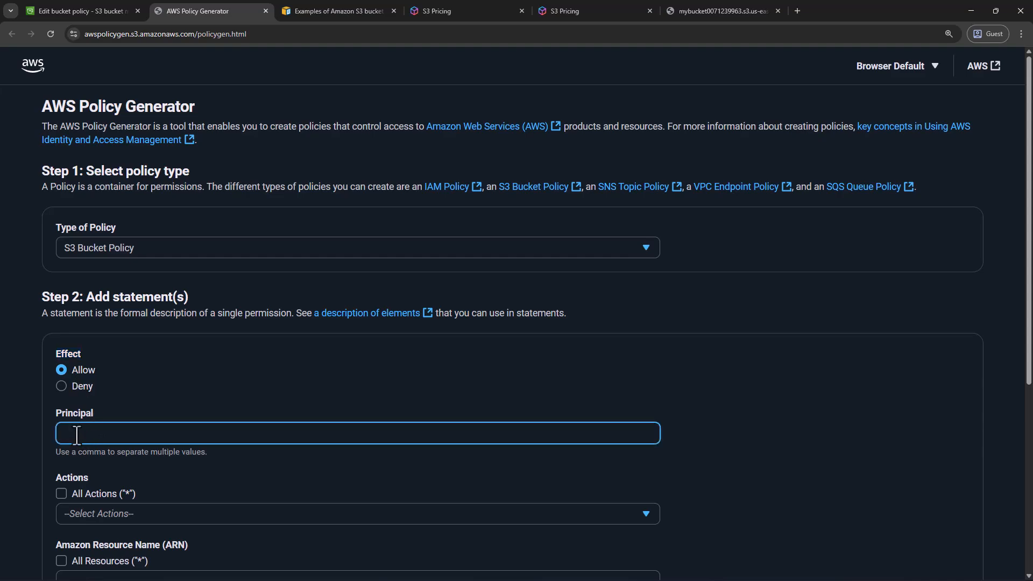
pyautogui.moveTo(55, 413); pyautogui.dragTo(70, 412)
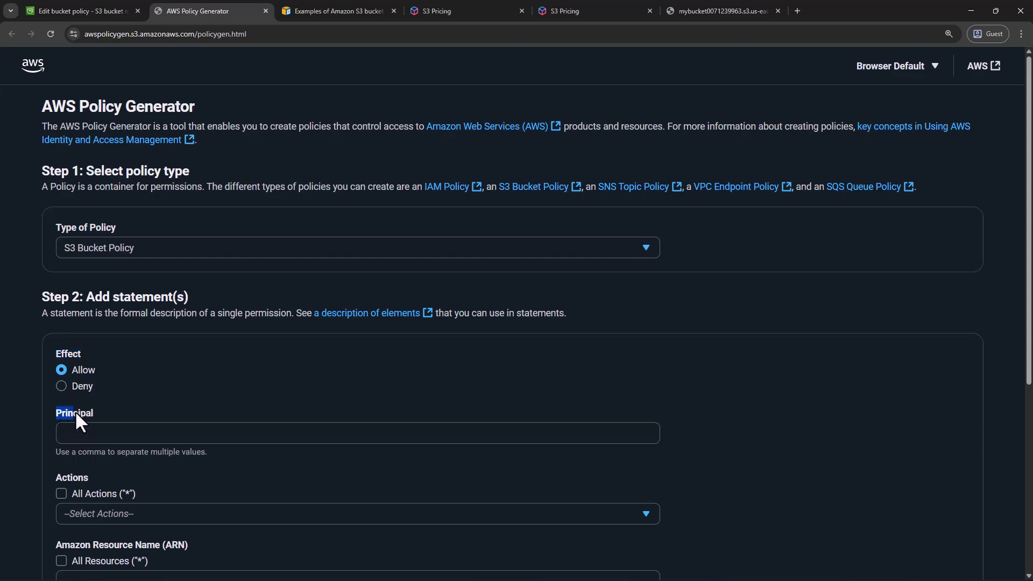
pyautogui.click(95, 433)
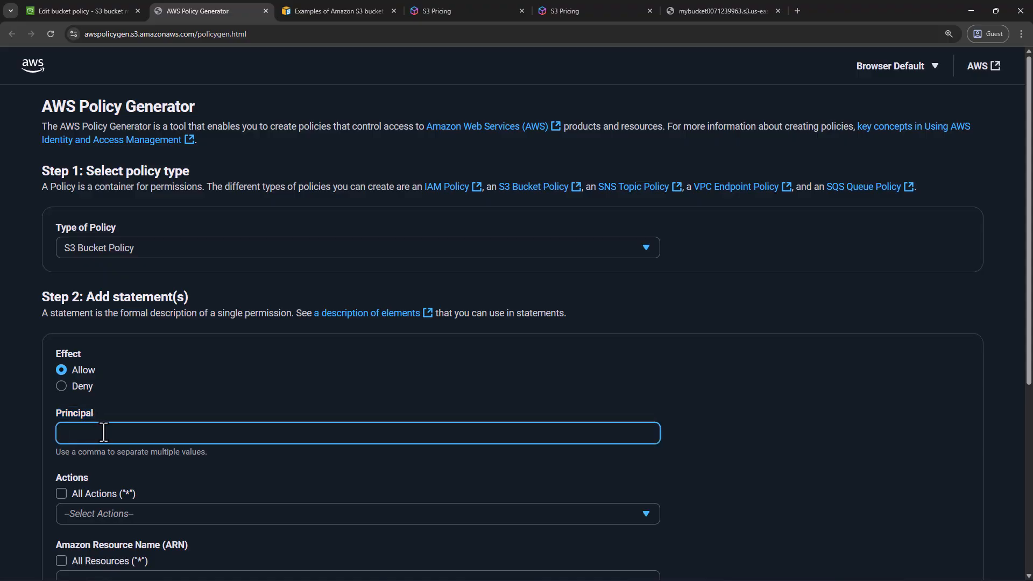
pyautogui.write('*')
# Find the GetObject action by searching for getO and add it to the statement
pyautogui.scroll(-2, 131, 412)
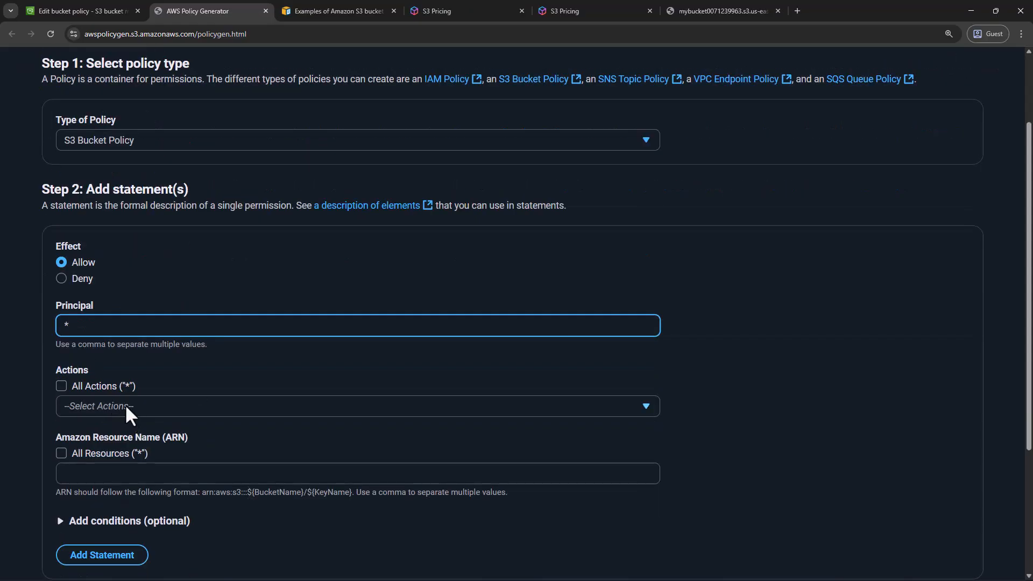
pyautogui.click(64, 374)
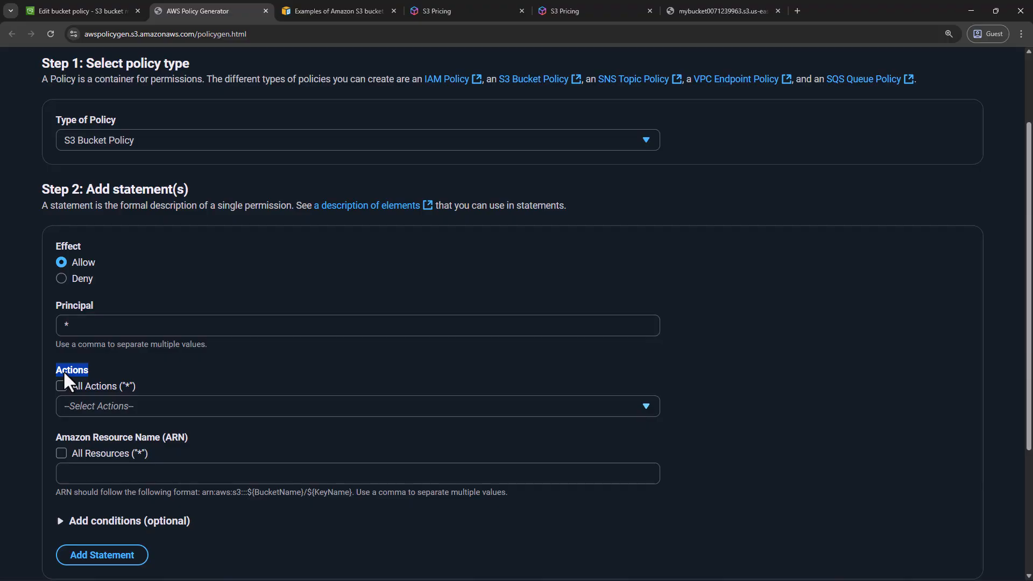
pyautogui.click(86, 404)
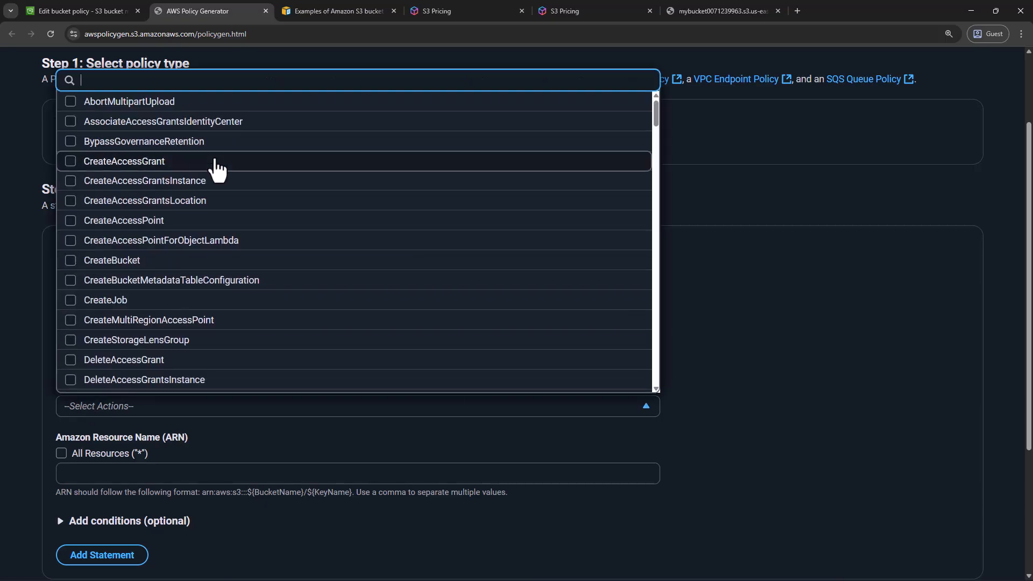
pyautogui.write('getO')
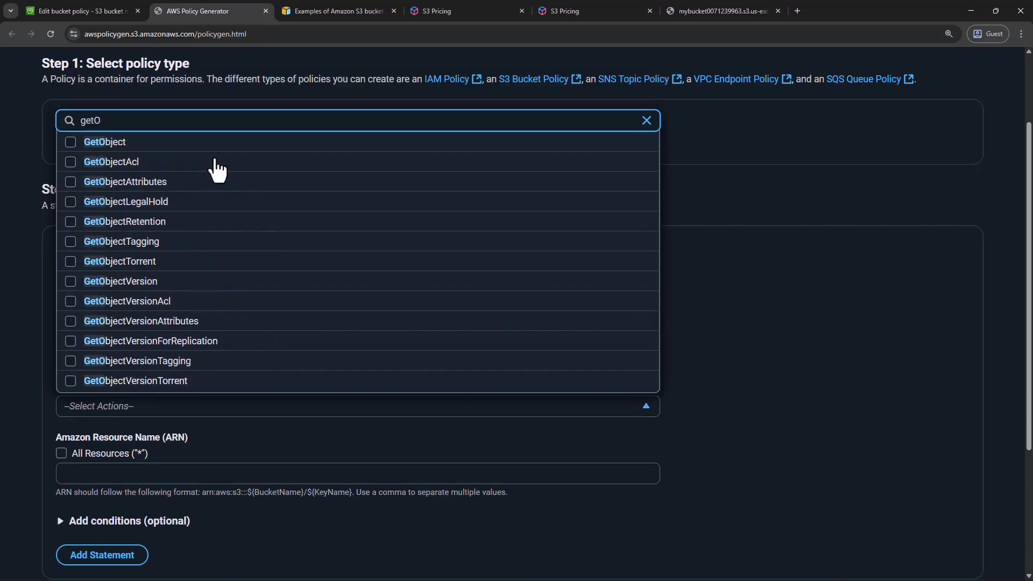
pyautogui.click(70, 142)
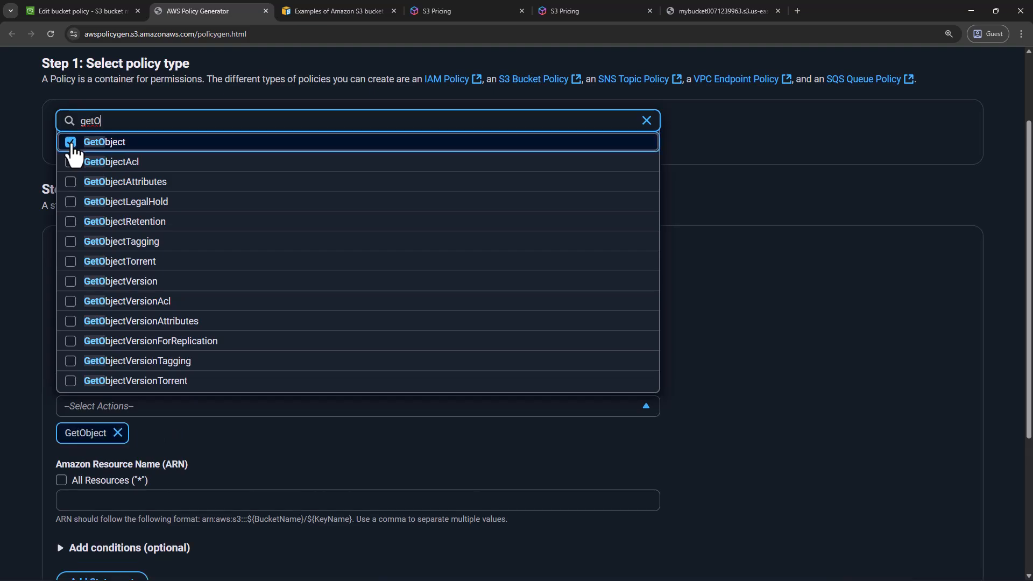
pyautogui.click(182, 441)
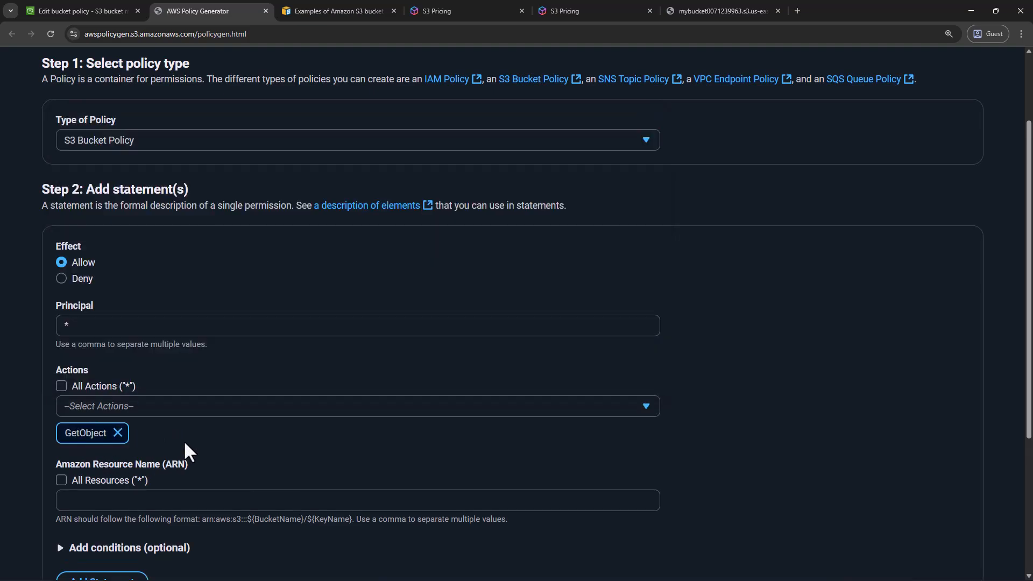
pyautogui.click(90, 406)
pyautogui.click(102, 342)
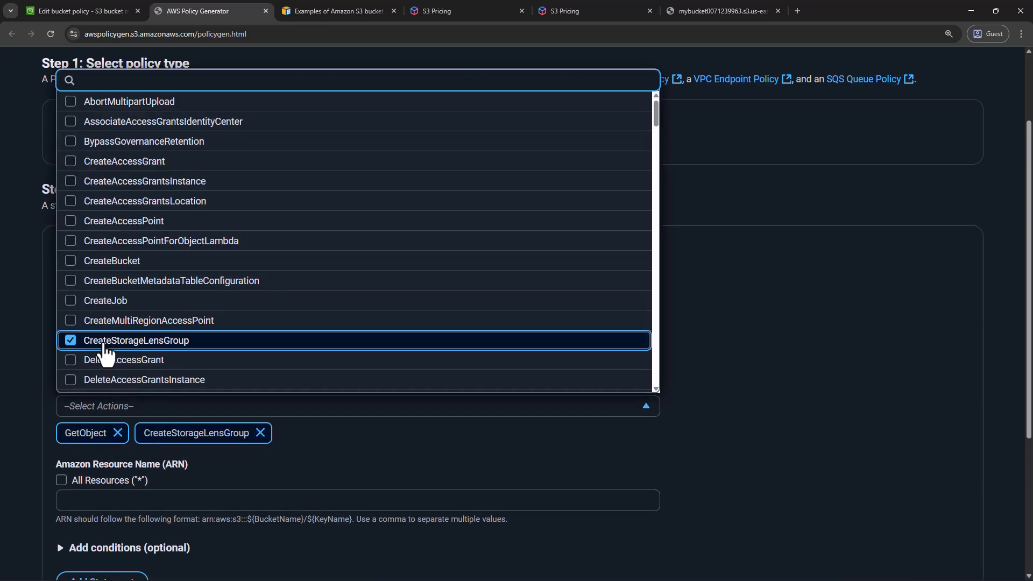
pyautogui.click(263, 432)
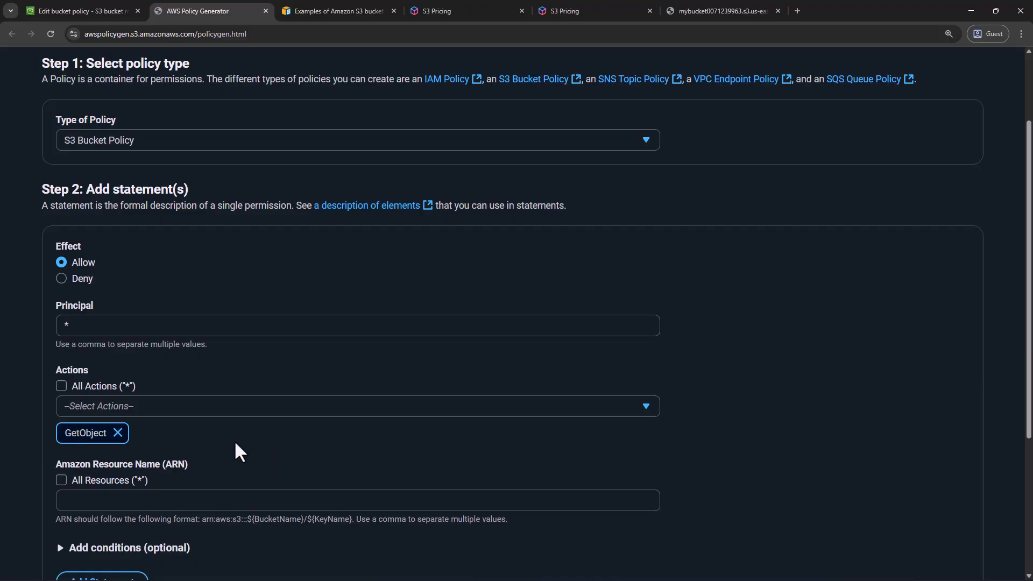
# Try applying the statement to all resources instead of a specific ARN
pyautogui.scroll(-2, 234, 440)
pyautogui.click(143, 357)
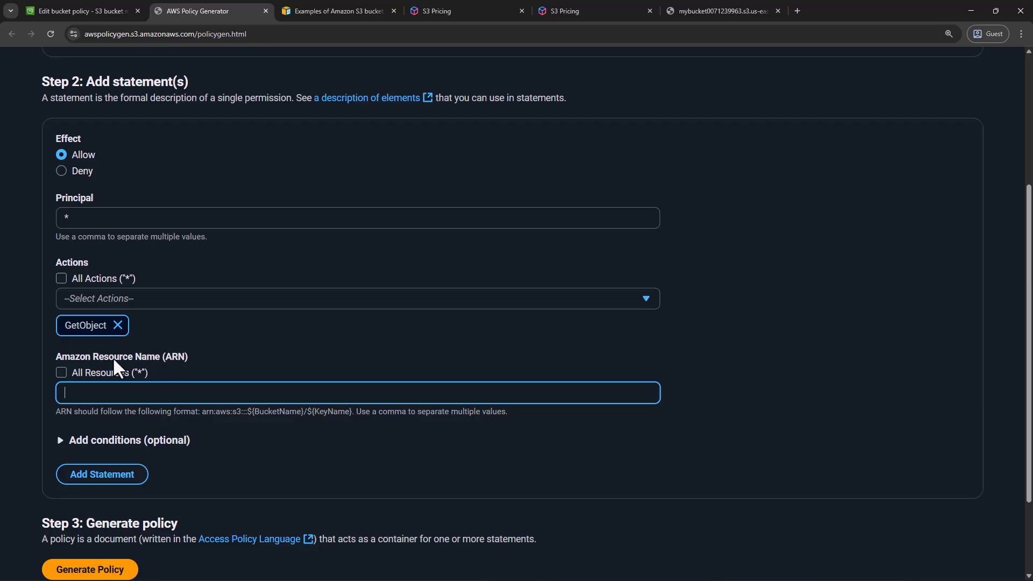
pyautogui.click(61, 372)
pyautogui.click(60, 372)
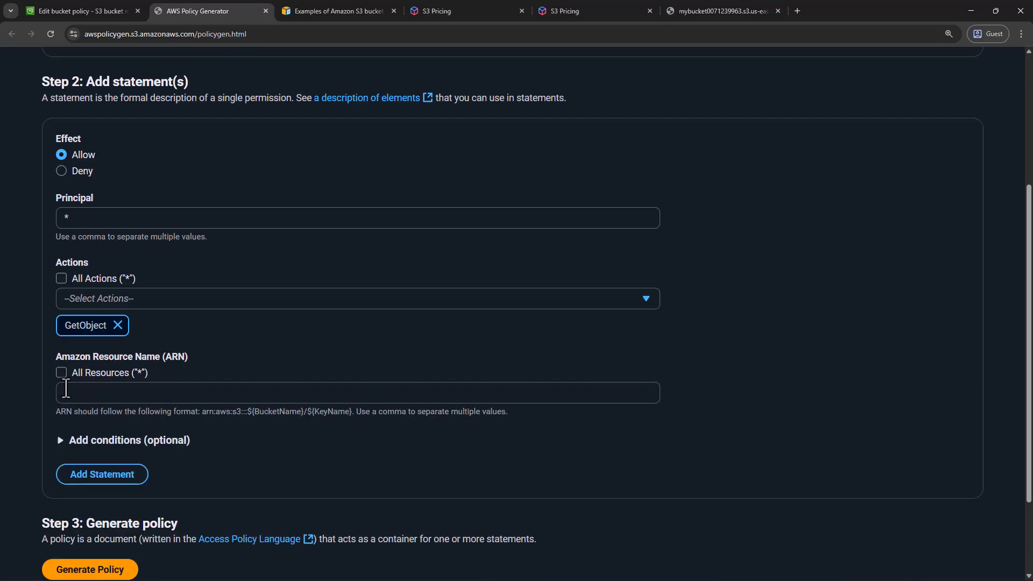
pyautogui.click(60, 372)
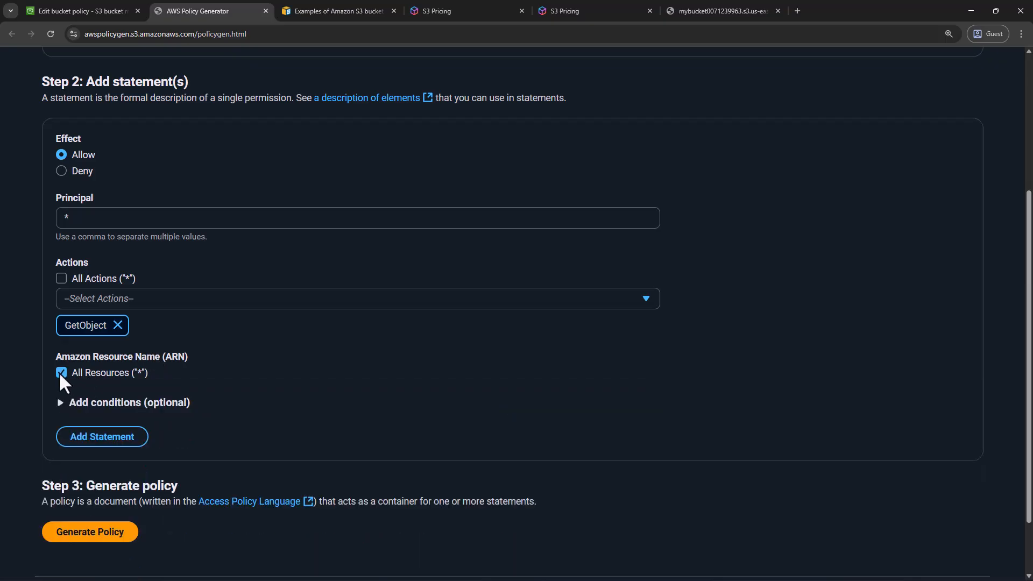
pyautogui.click(60, 372)
# Copy the sample ARN format arn:aws:s3:::${BucketName}/${KeyName} into the statement's Amazon Resource Name
pyautogui.moveTo(56, 411); pyautogui.dragTo(357, 415)
pyautogui.click(317, 421)
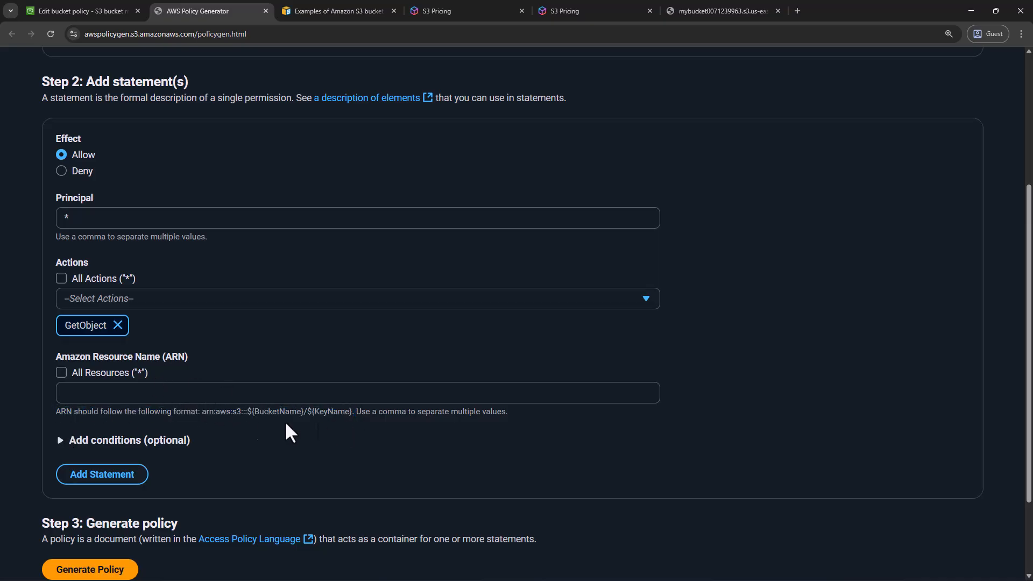
pyautogui.moveTo(203, 415); pyautogui.dragTo(353, 412)
pyautogui.hotkey('ctrl', 'c')
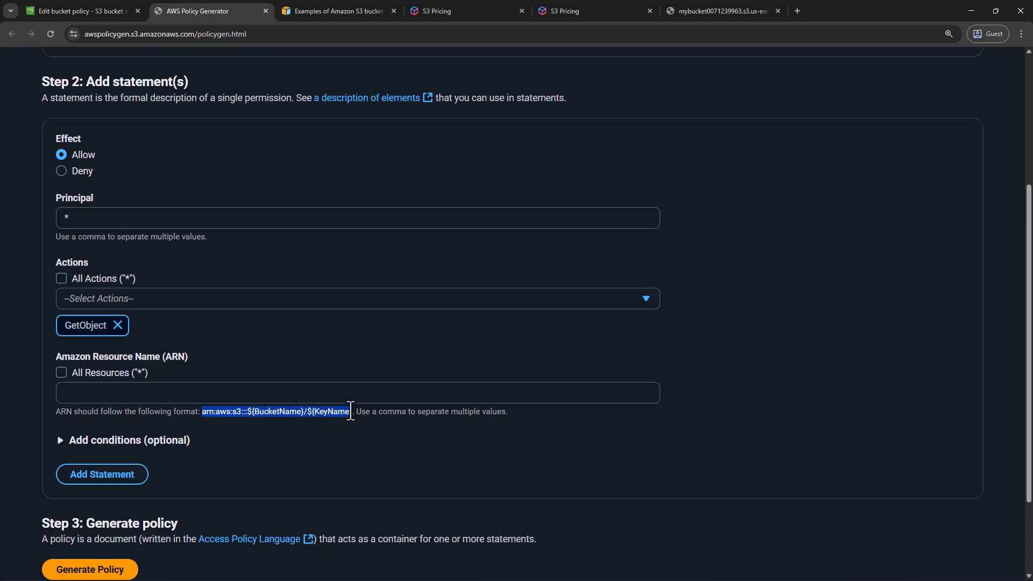
pyautogui.click(226, 396)
pyautogui.hotkey('ctrl', 'v')
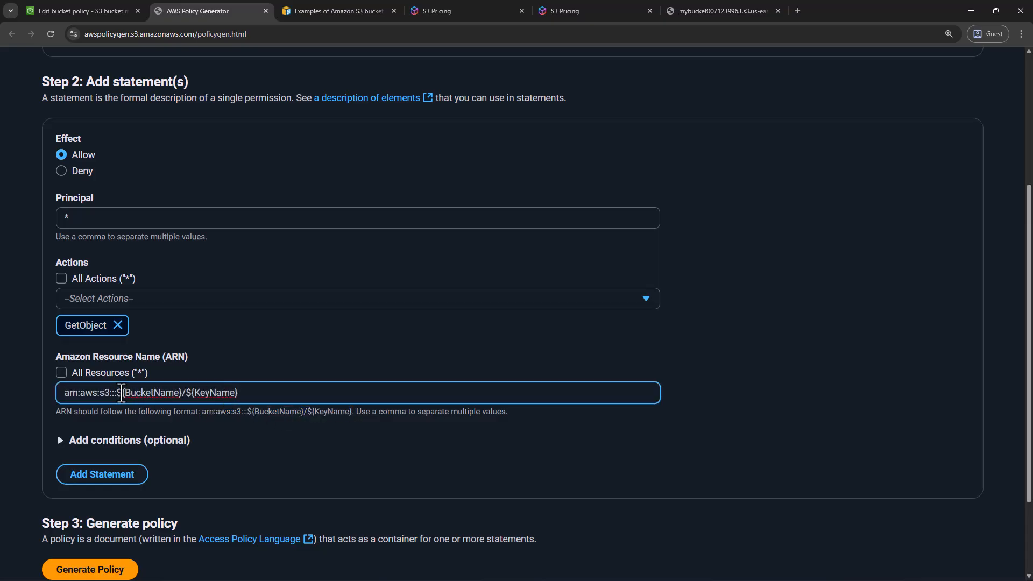
pyautogui.click(107, 12)
pyautogui.scroll(1, 161, 95)
pyautogui.moveTo(163, 94); pyautogui.dragTo(259, 94)
pyautogui.hotkey('ctrl', 'c')
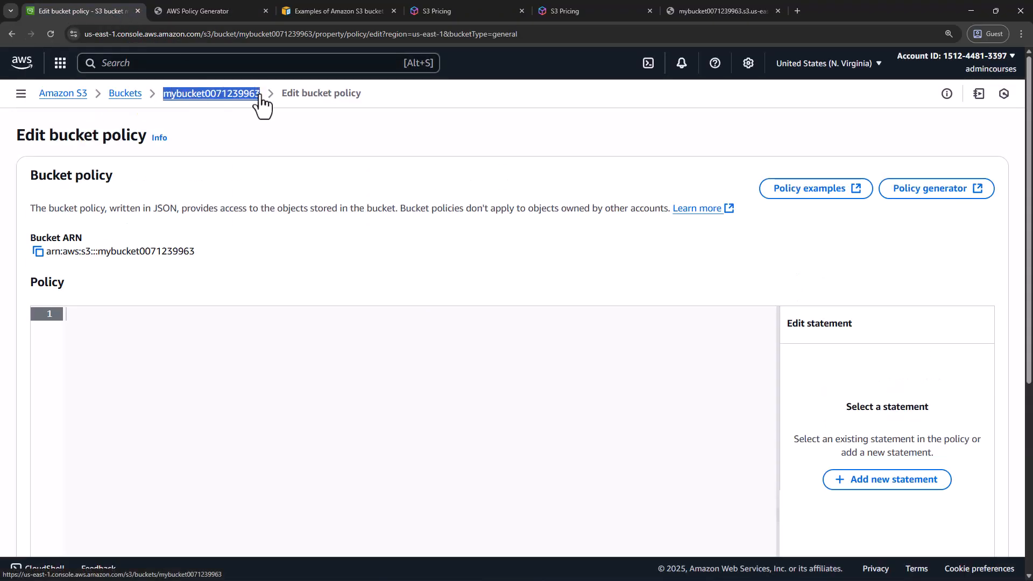
pyautogui.click(218, 13)
pyautogui.moveTo(183, 393); pyautogui.dragTo(120, 398)
pyautogui.hotkey('ctrl', 'v')
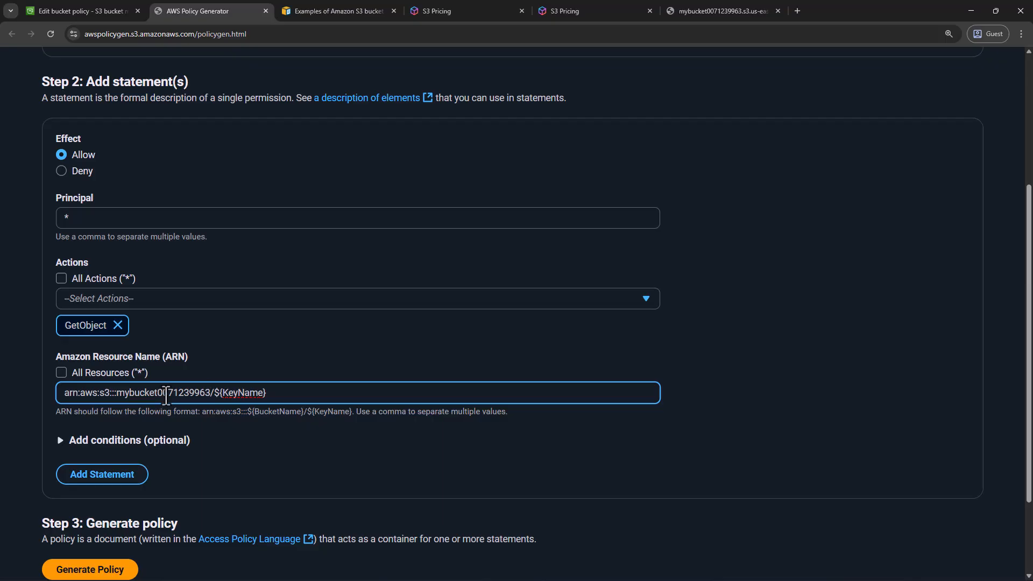
# Replace ${KeyName} in the ARN with * to cover all objects in the bucket, and add the statement to the policy
pyautogui.moveTo(214, 395); pyautogui.dragTo(317, 393)
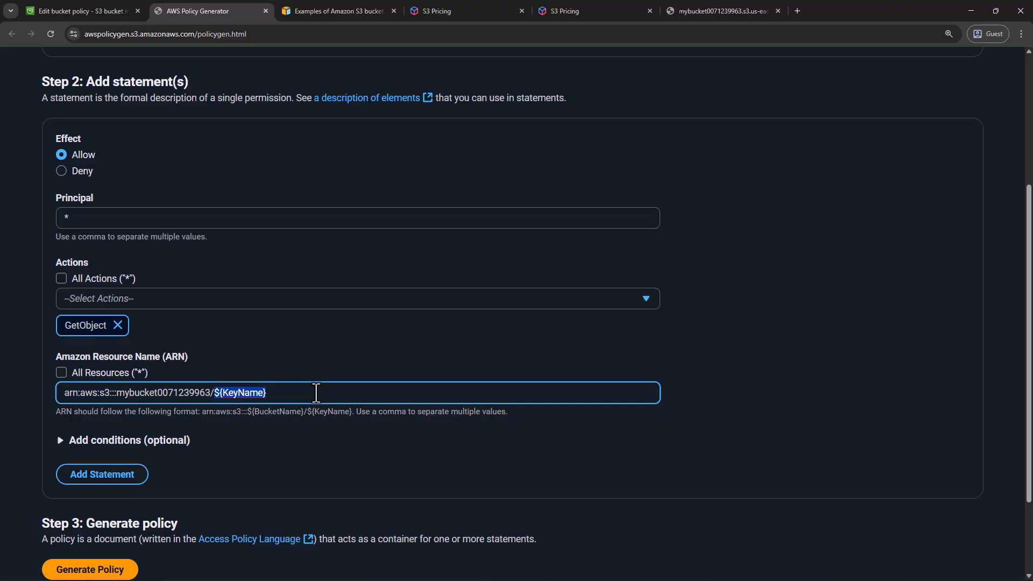
pyautogui.write('*')
pyautogui.doubleClick(183, 393)
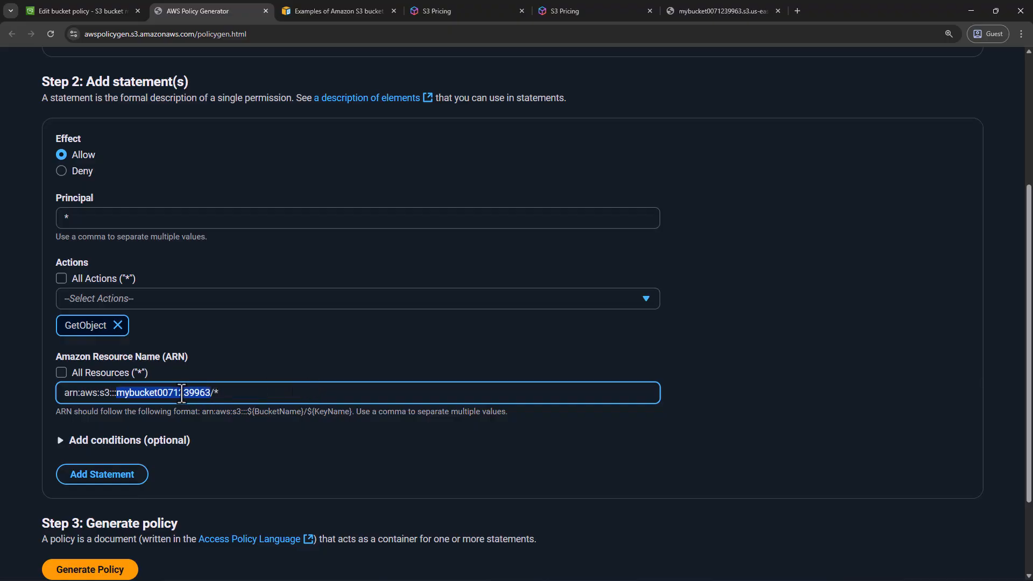
pyautogui.click(221, 396)
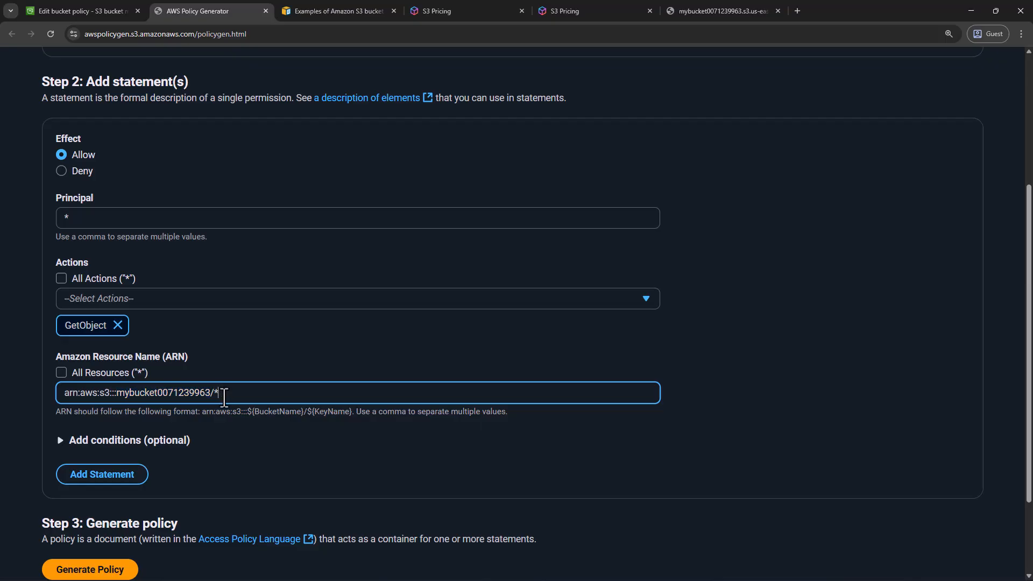
pyautogui.scroll(-1, 243, 421)
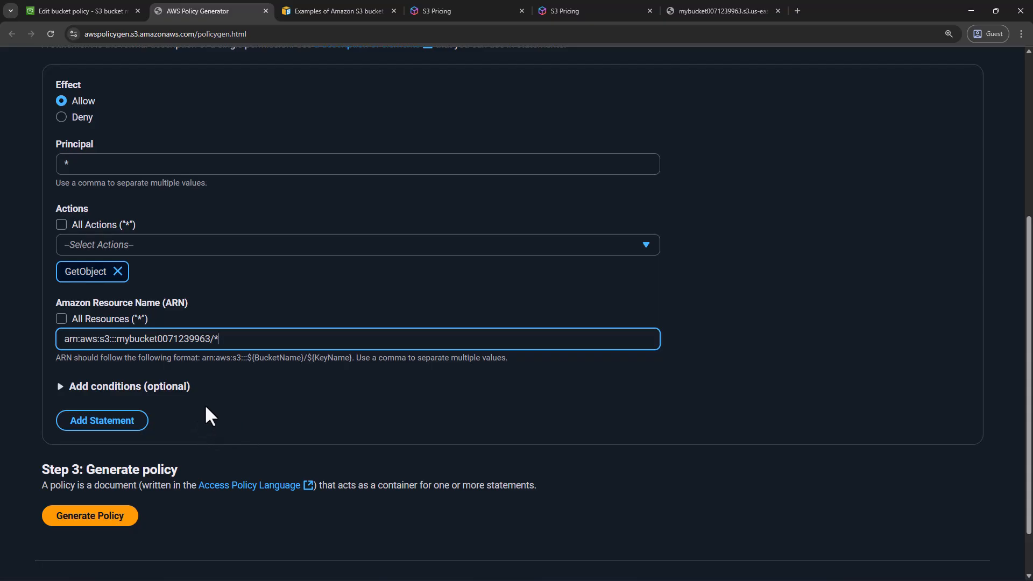
pyautogui.scroll(1, 203, 407)
pyautogui.click(102, 479)
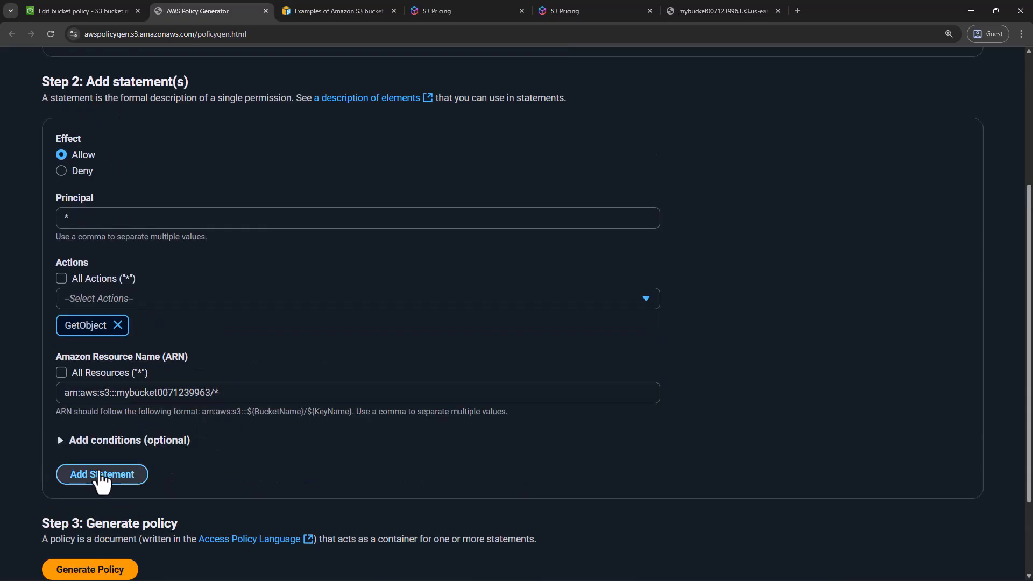
# Review the added statement's principal, effect and action against the hello.txt access error and the selected policy type
pyautogui.scroll(-3, 91, 465)
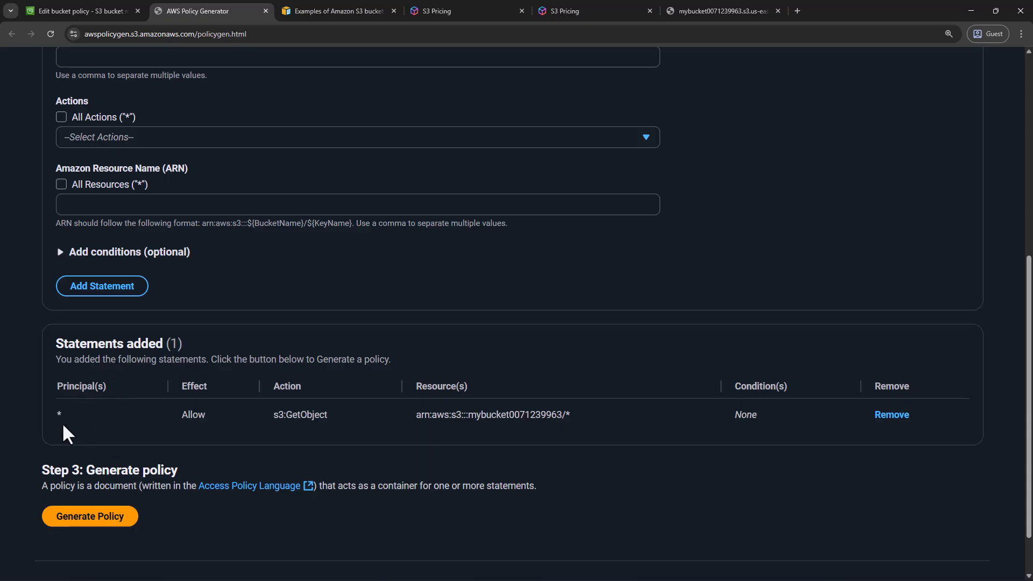
pyautogui.moveTo(54, 414); pyautogui.dragTo(120, 418)
pyautogui.click(193, 415)
pyautogui.scroll(3, 154, 198)
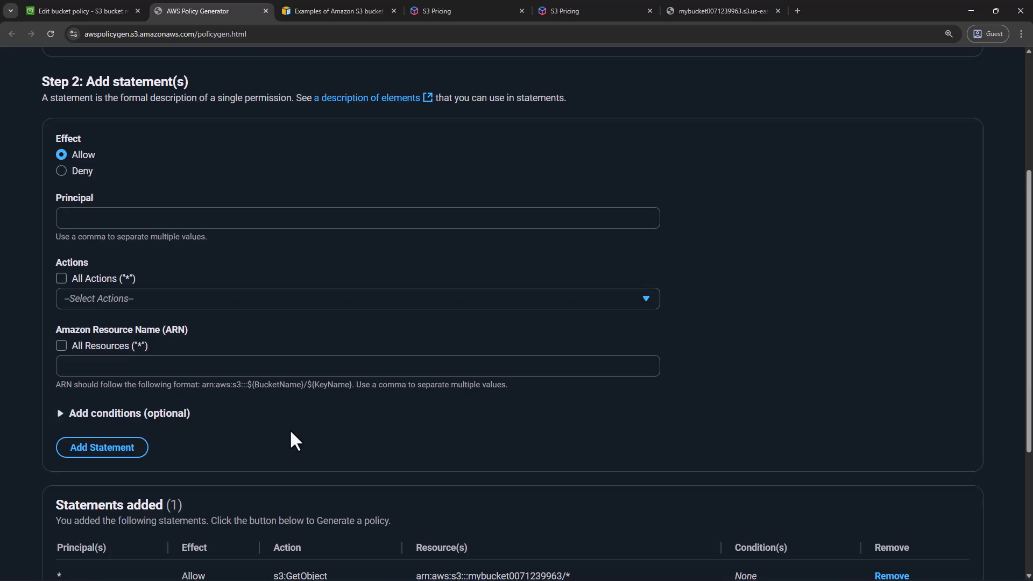
pyautogui.scroll(-2, 287, 425)
pyautogui.scroll(-2, 134, 460)
pyautogui.scroll(2, 133, 473)
pyautogui.click(732, 11)
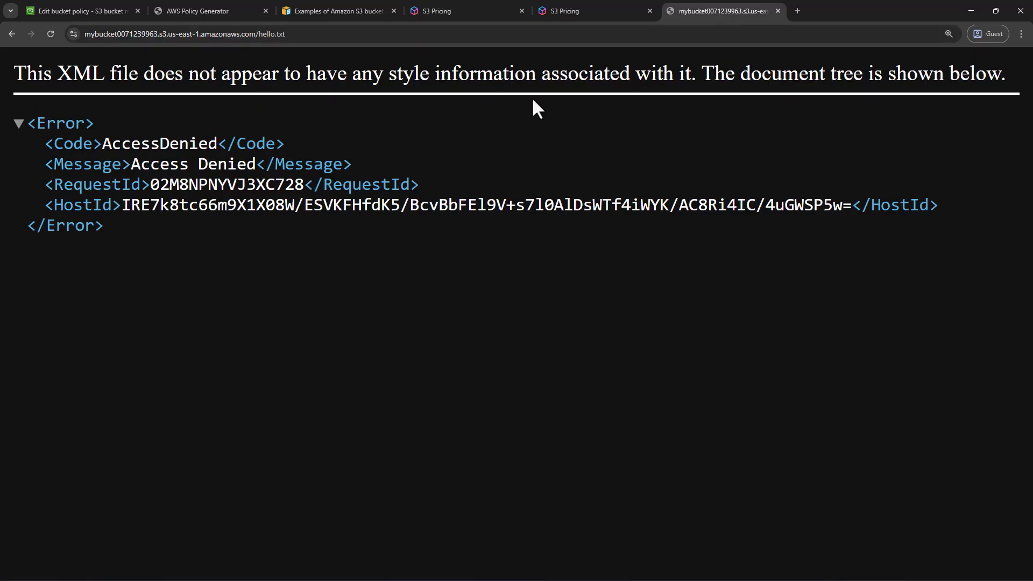
pyautogui.click(179, 12)
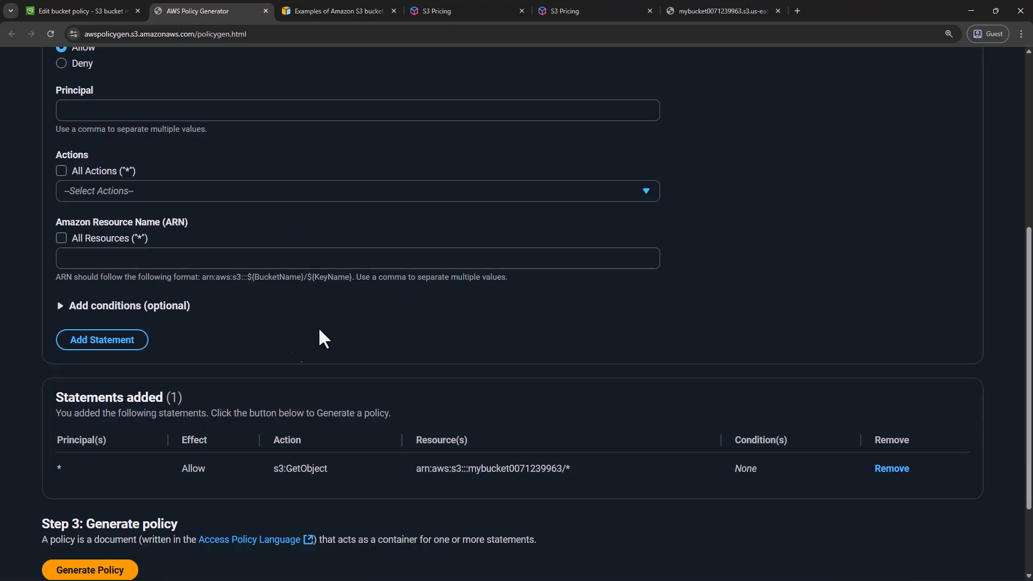
pyautogui.doubleClick(300, 472)
pyautogui.scroll(-2, 301, 468)
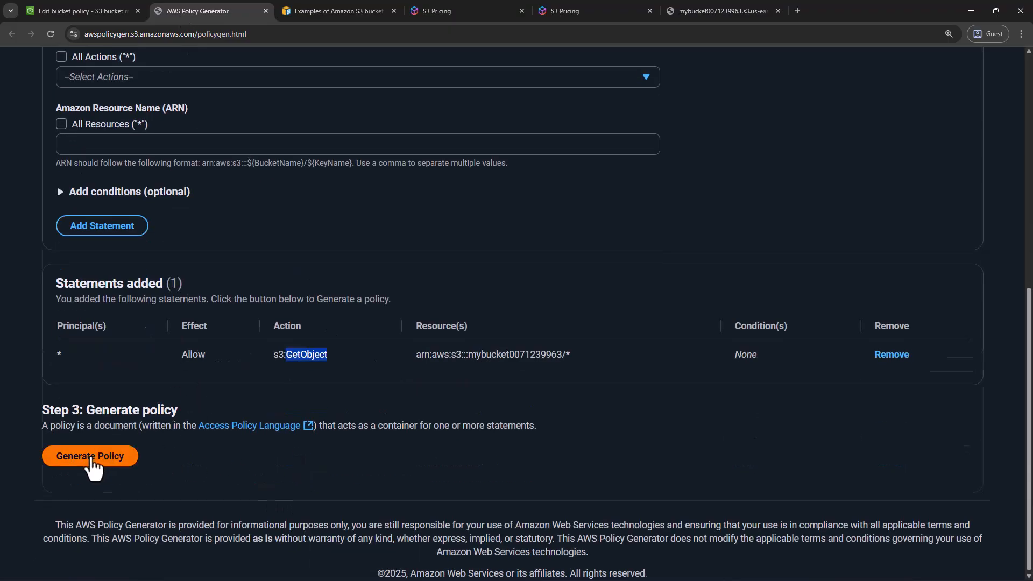
pyautogui.scroll(8, 97, 457)
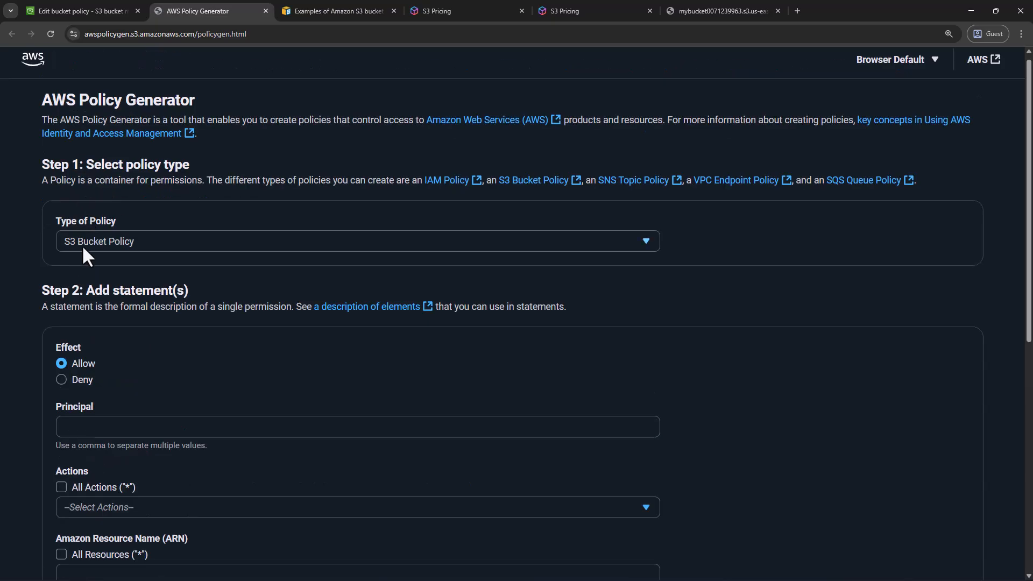
pyautogui.scroll(-8, 132, 307)
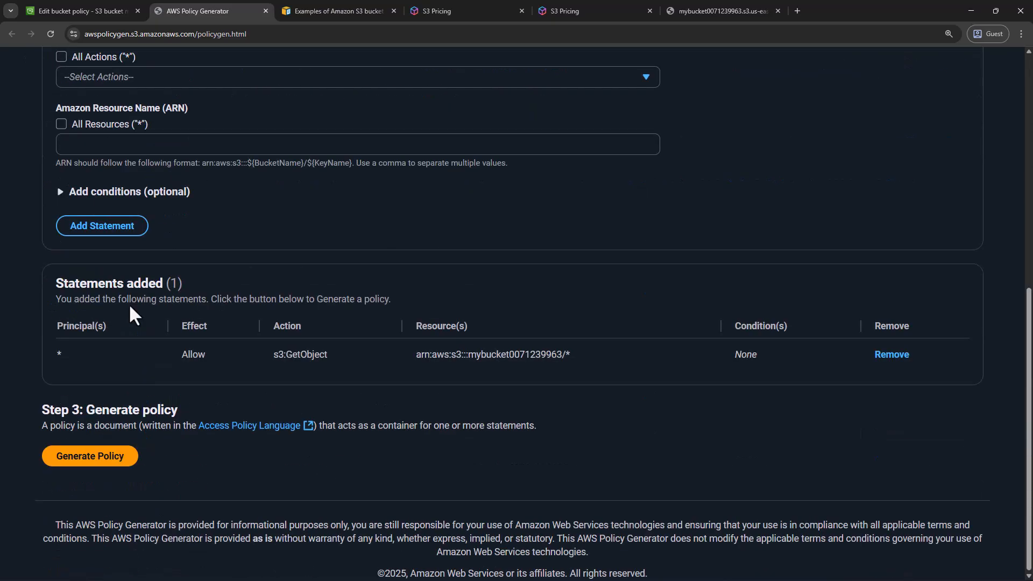
# Generate the policy JSON document from the added statement and copy it
pyautogui.click(90, 461)
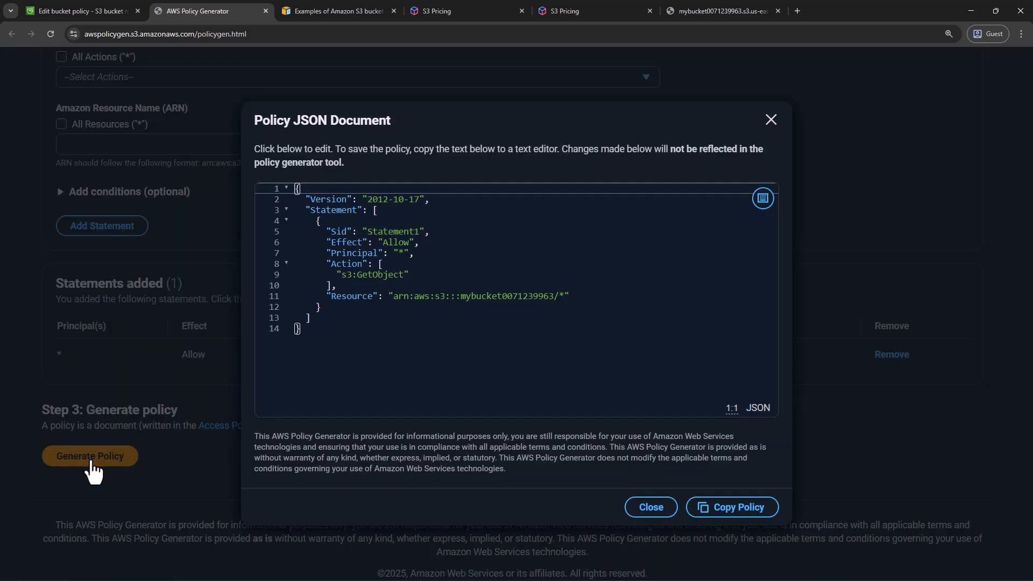
pyautogui.click(517, 311)
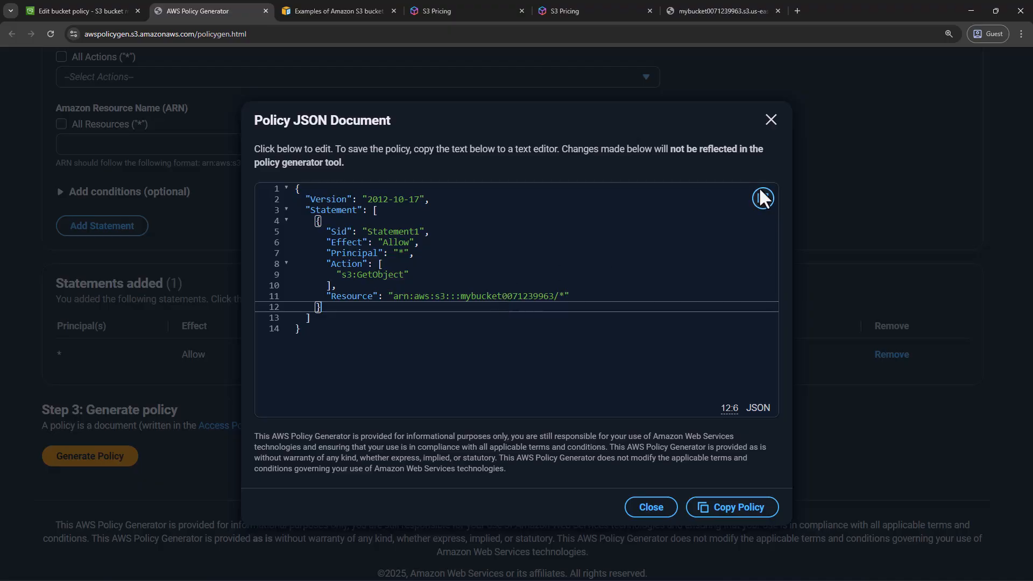
pyautogui.click(738, 508)
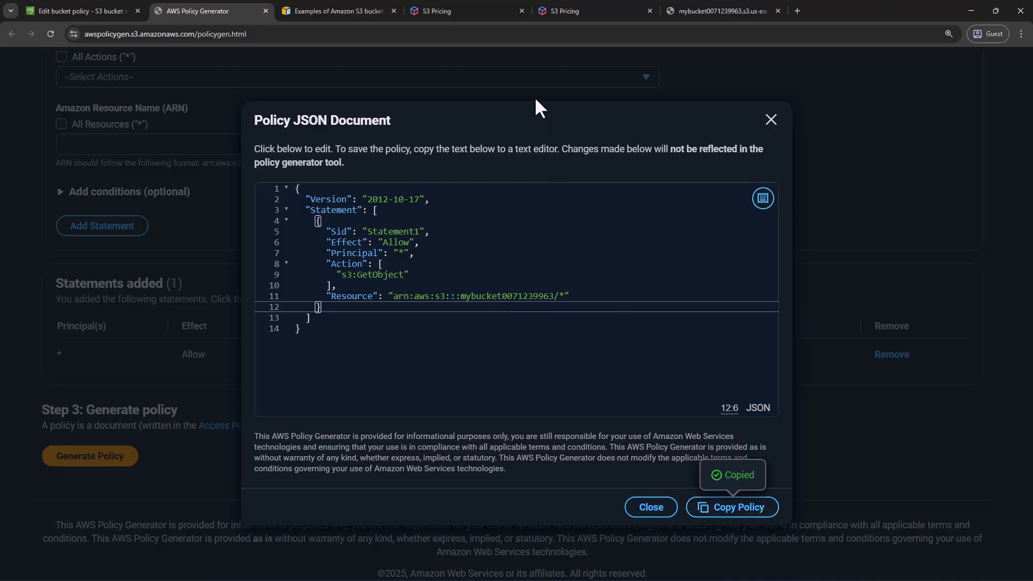
# Paste the generated policy into the bucket's policy editor in the S3 console, and clear the editor again
pyautogui.click(97, 12)
pyautogui.click(208, 427)
pyautogui.hotkey('ctrl', 'v')
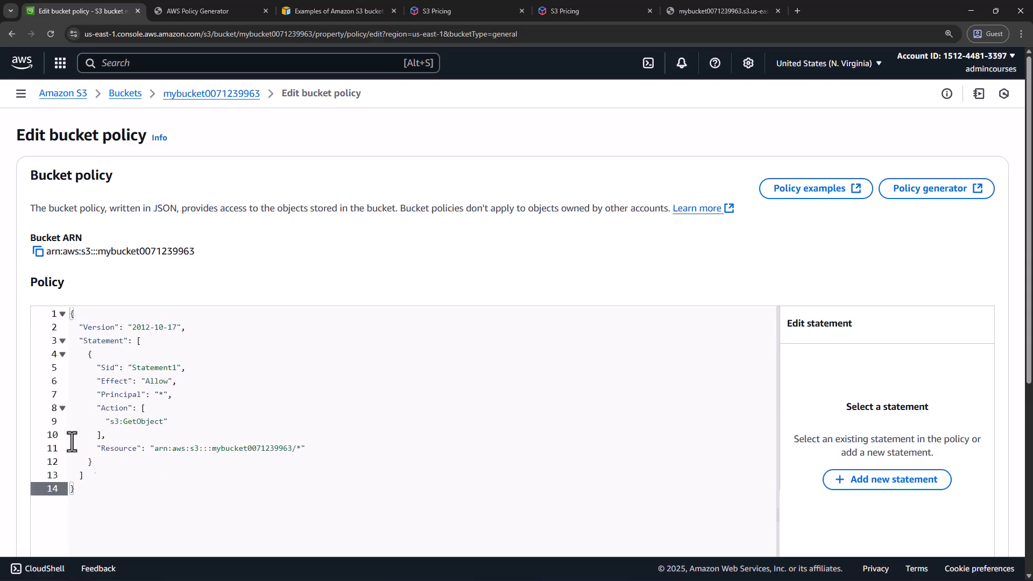
pyautogui.hotkey('ctrl', 'a')
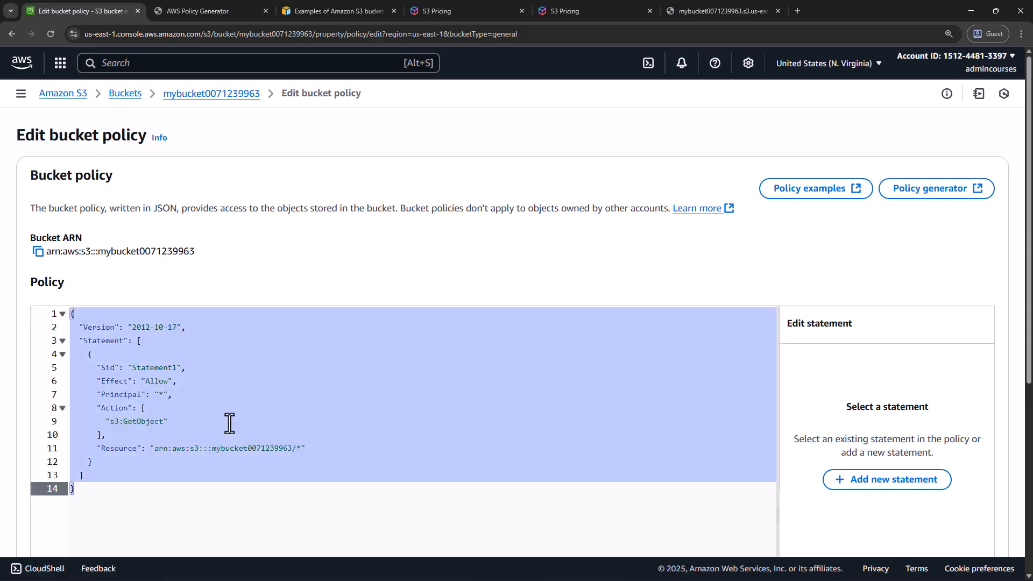
pyautogui.press('Delete')
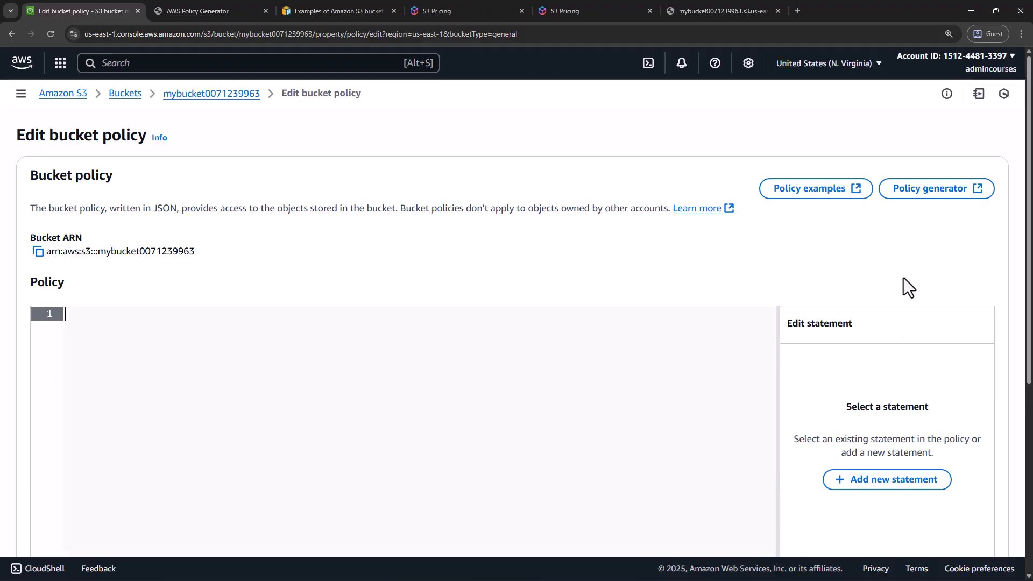
# Add a new statement to the empty bucket policy and choose S3 as its service
pyautogui.scroll(-3, 904, 279)
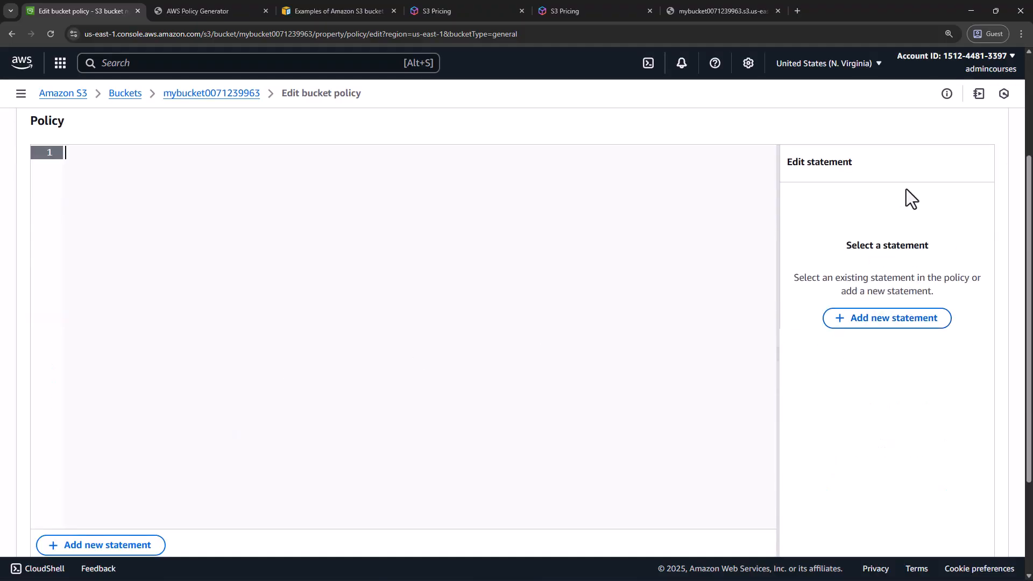
pyautogui.click(885, 322)
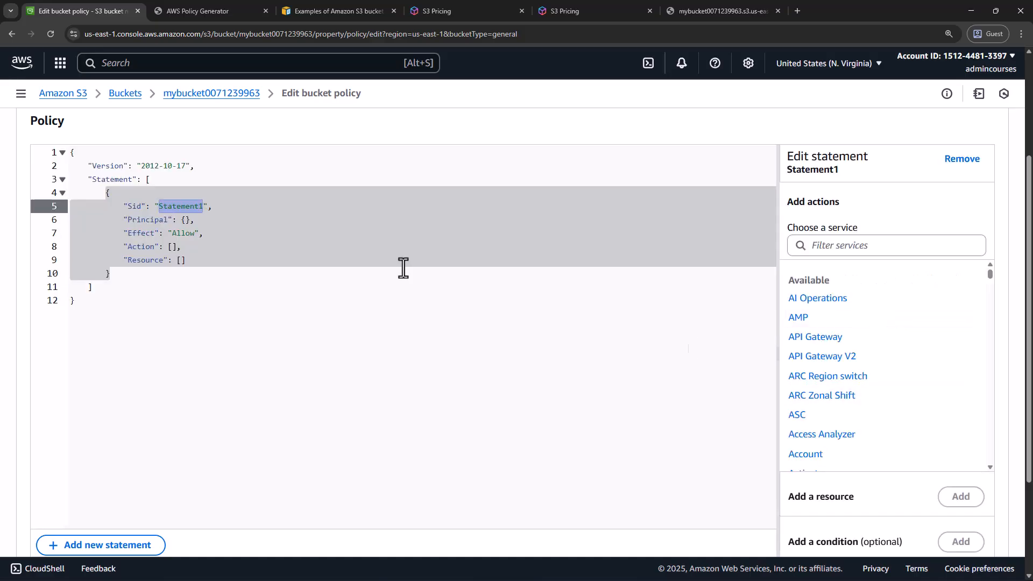
pyautogui.click(857, 243)
pyautogui.write('s3')
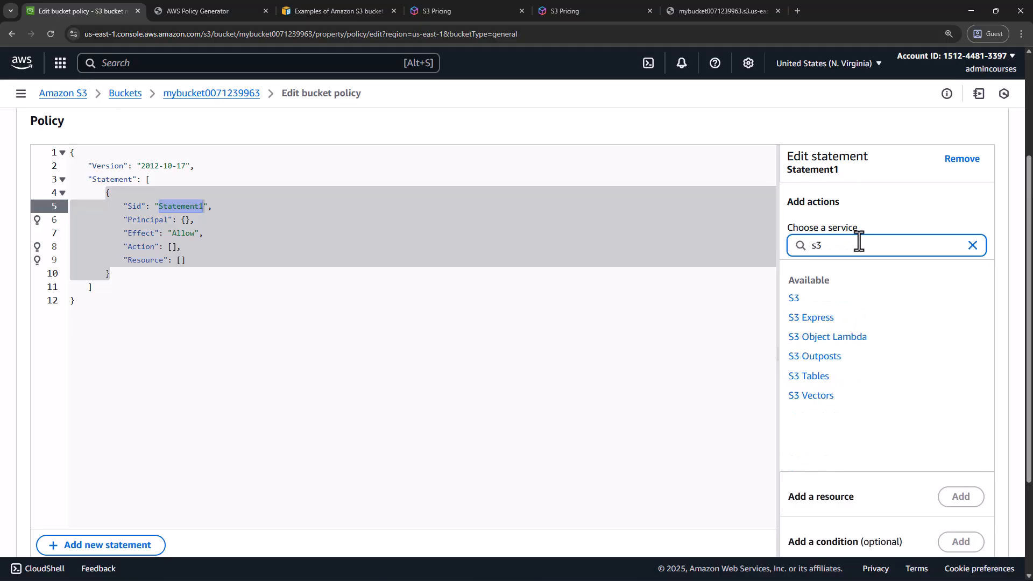
pyautogui.click(794, 298)
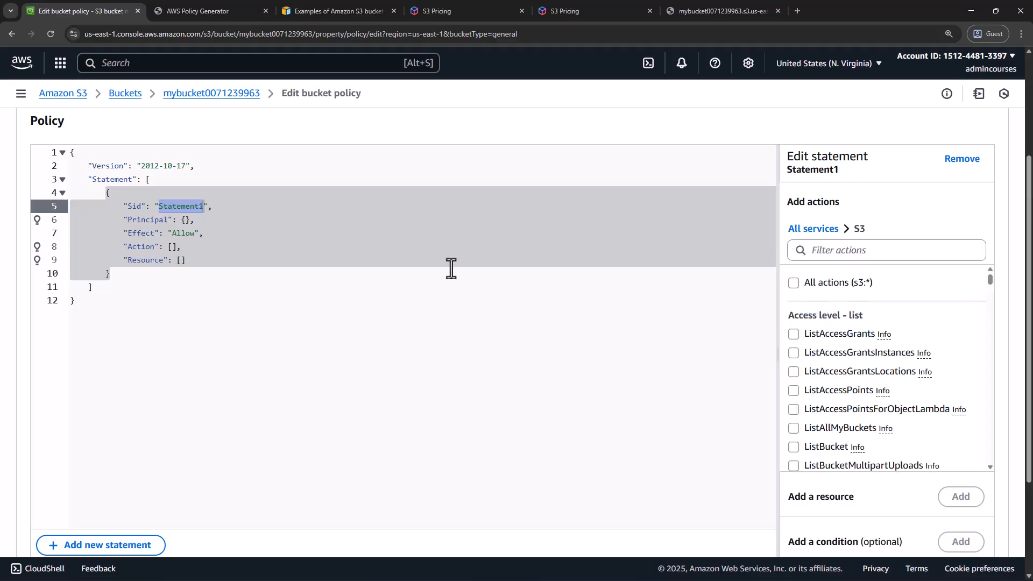
# Filter the S3 actions by "getob" and add GetObject to the statement, checking the descriptions of GetObject and GetObjectAcl
pyautogui.click(861, 253)
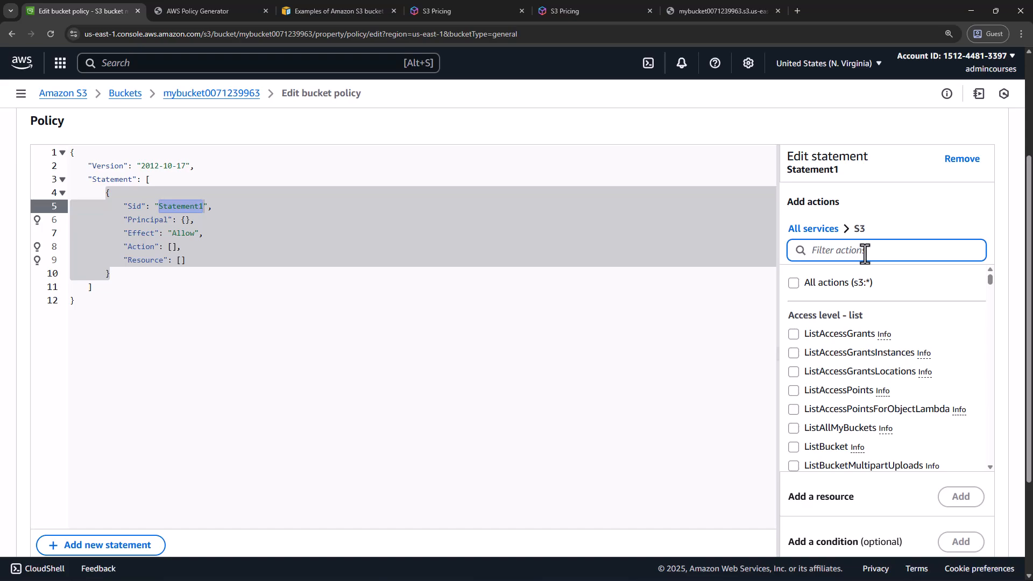
pyautogui.write('getob')
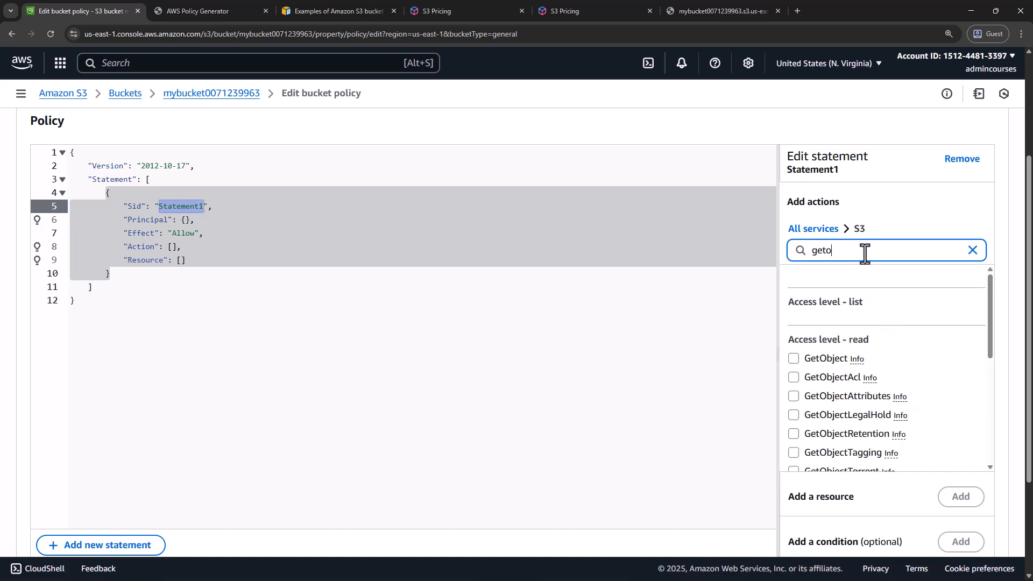
pyautogui.click(857, 361)
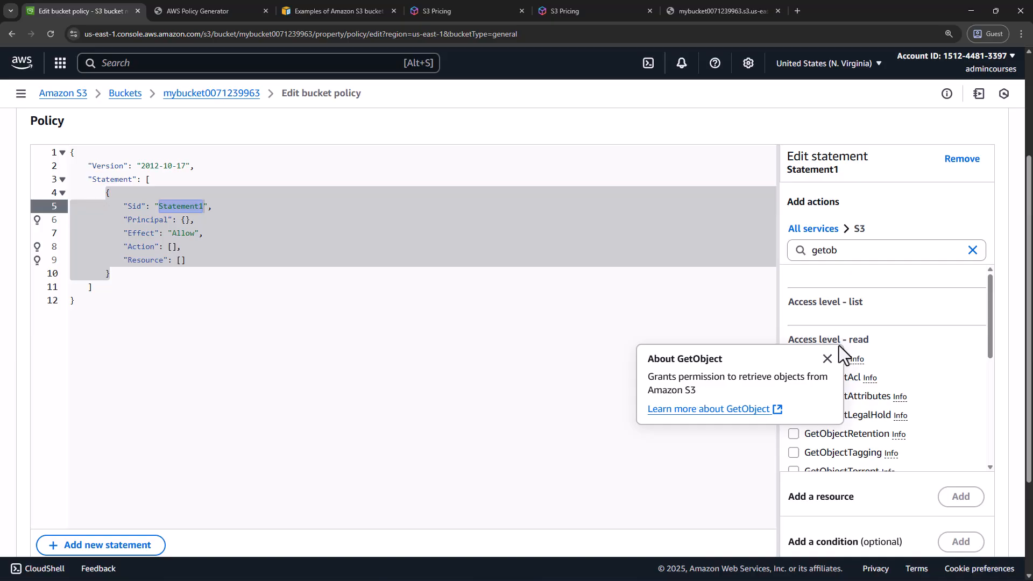
pyautogui.click(827, 358)
pyautogui.click(868, 378)
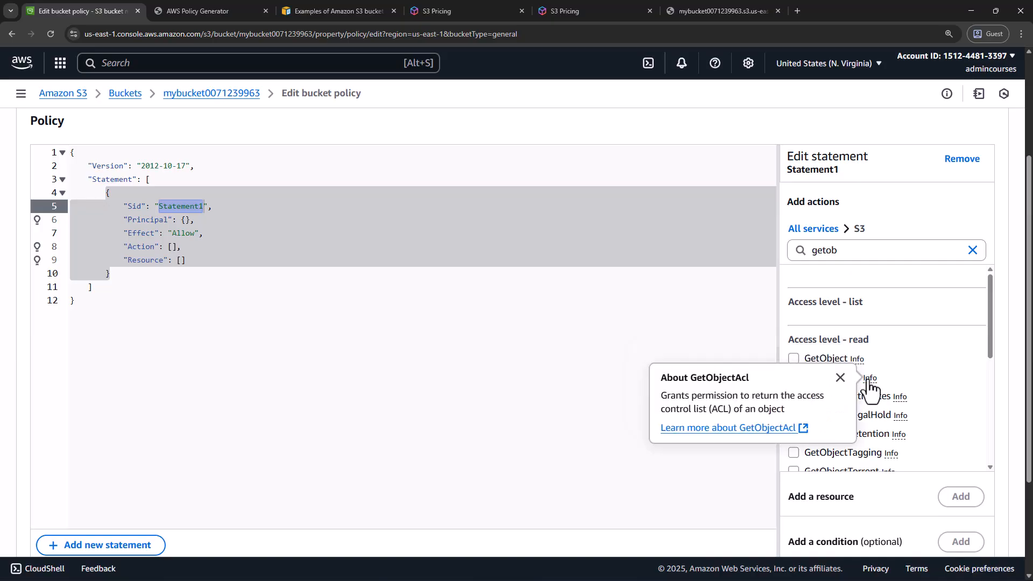
pyautogui.click(840, 377)
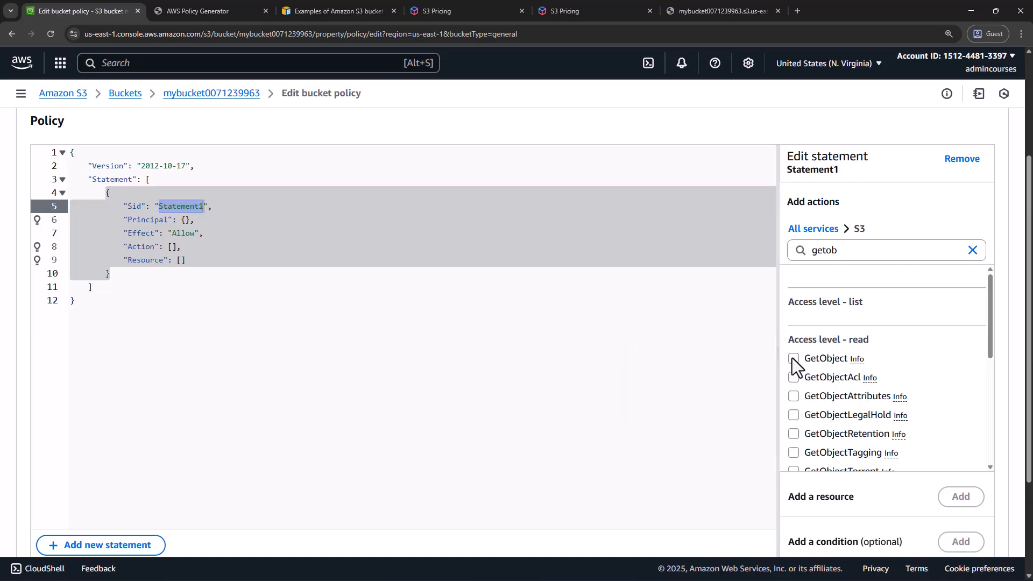
pyautogui.click(794, 359)
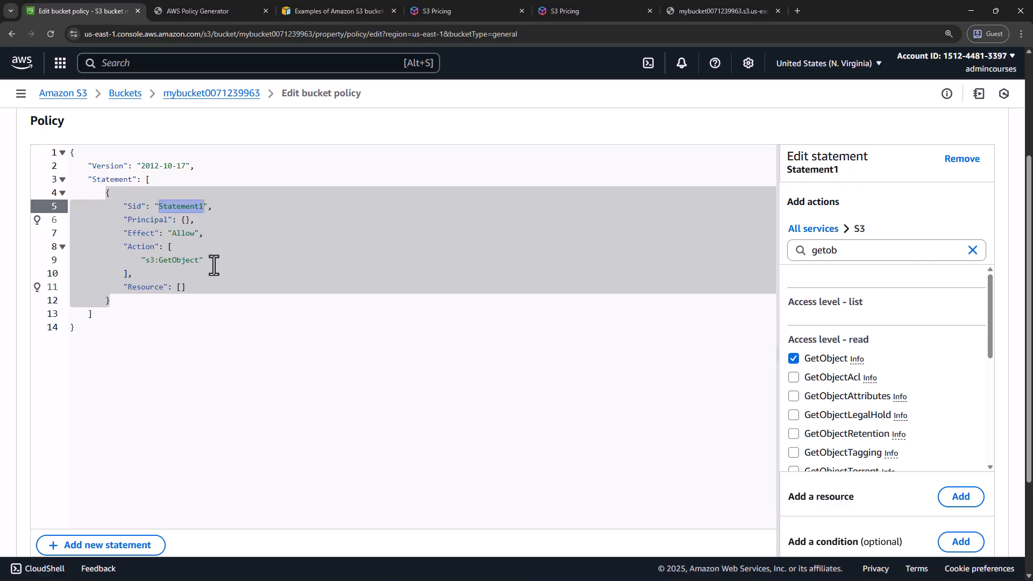
# Start adding a resource to the statement with S3 as the service and object as the resource type
pyautogui.click(959, 497)
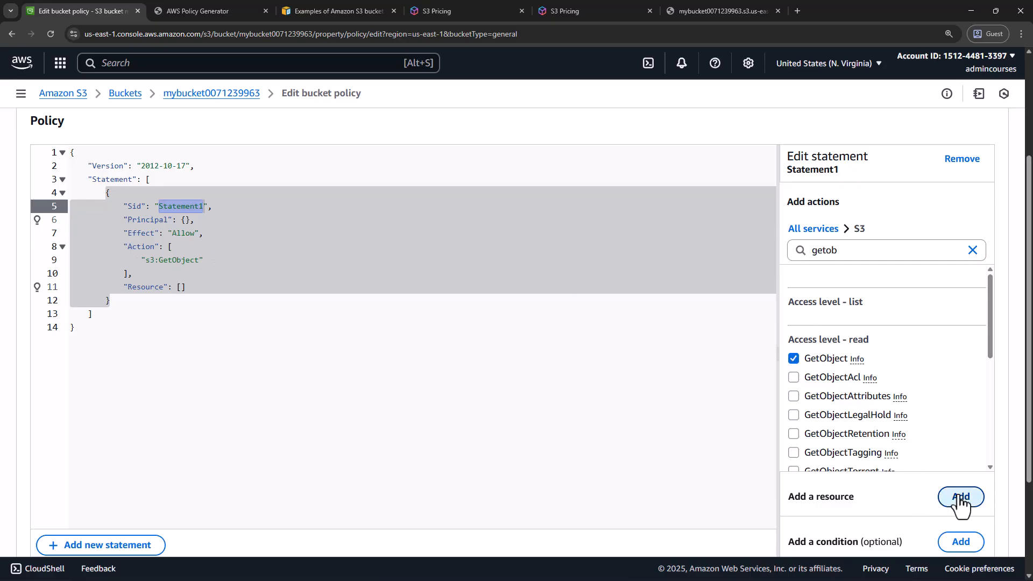
pyautogui.click(418, 328)
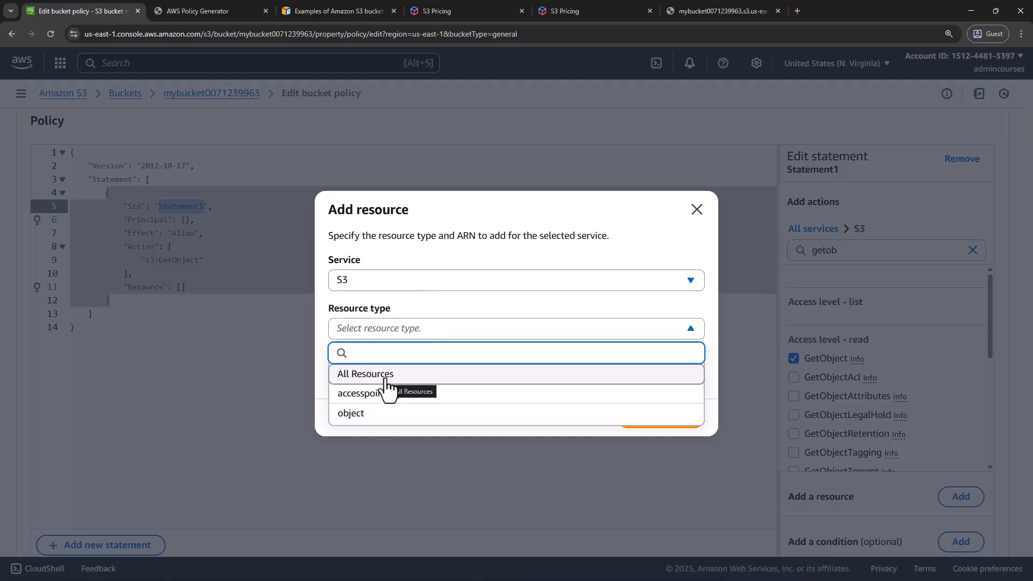
pyautogui.click(383, 414)
pyautogui.click(432, 377)
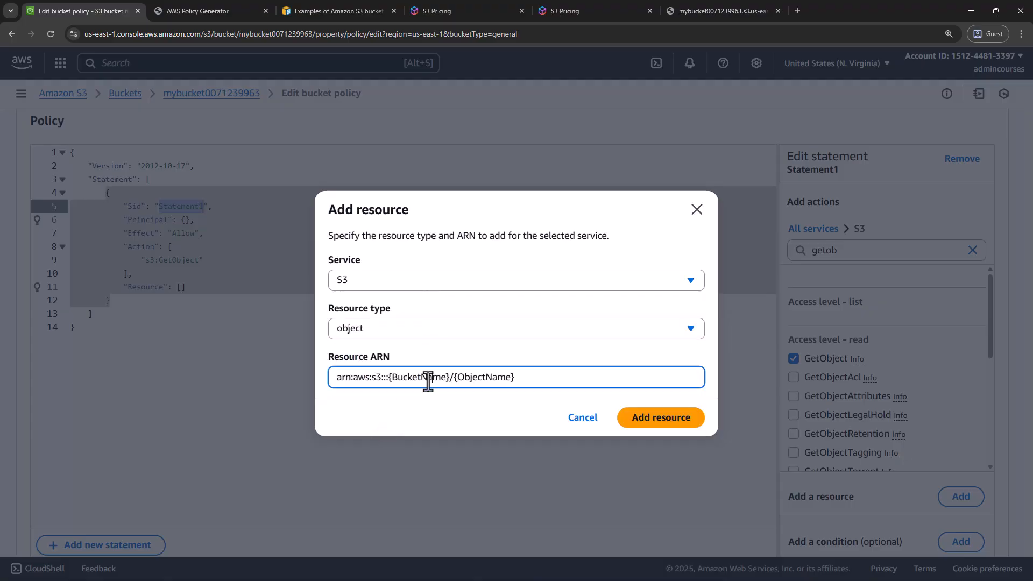
pyautogui.moveTo(387, 377); pyautogui.dragTo(449, 377)
pyautogui.click(228, 9)
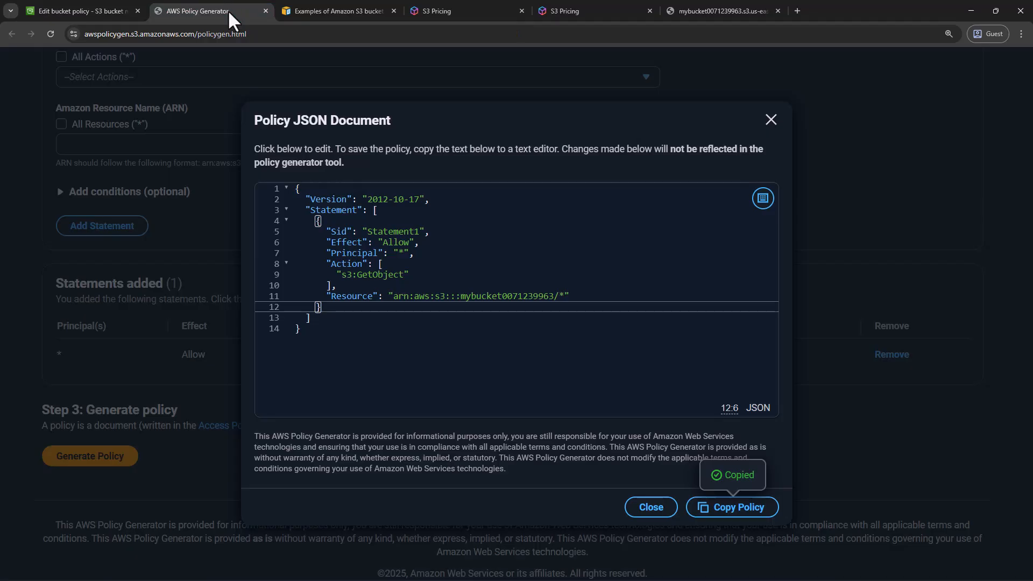
pyautogui.doubleClick(478, 296)
pyautogui.click(101, 20)
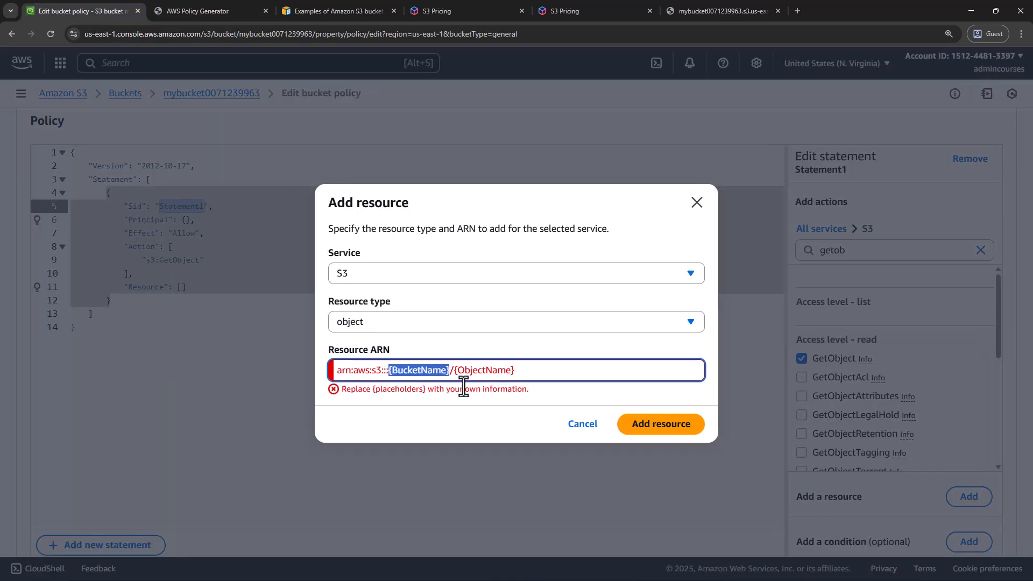
pyautogui.hotkey('ctrl', 'v')
# Replace {ObjectName} in the resource ARN with * and add the resource to the statement
pyautogui.moveTo(491, 377); pyautogui.dragTo(561, 378)
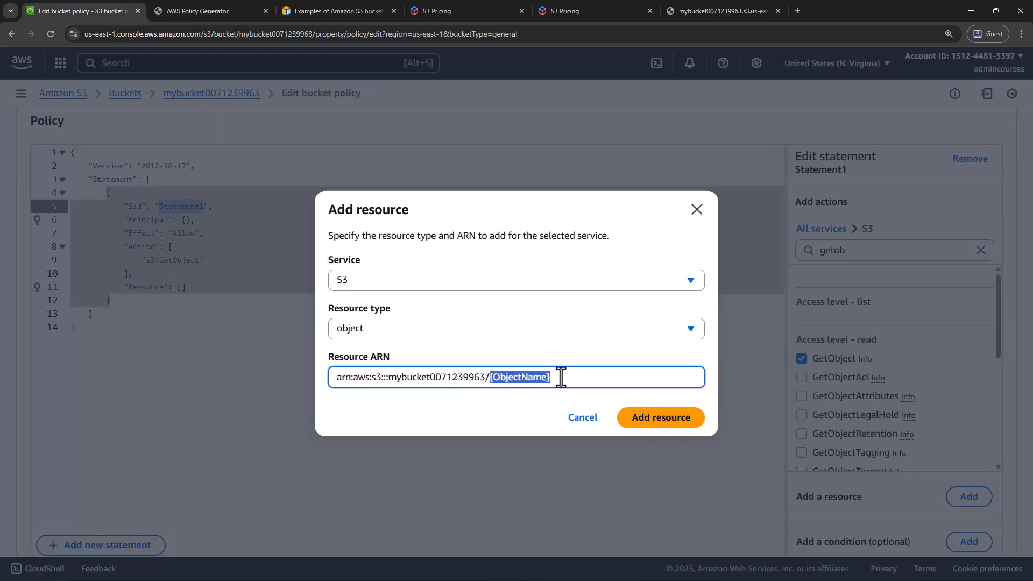
pyautogui.write('^')
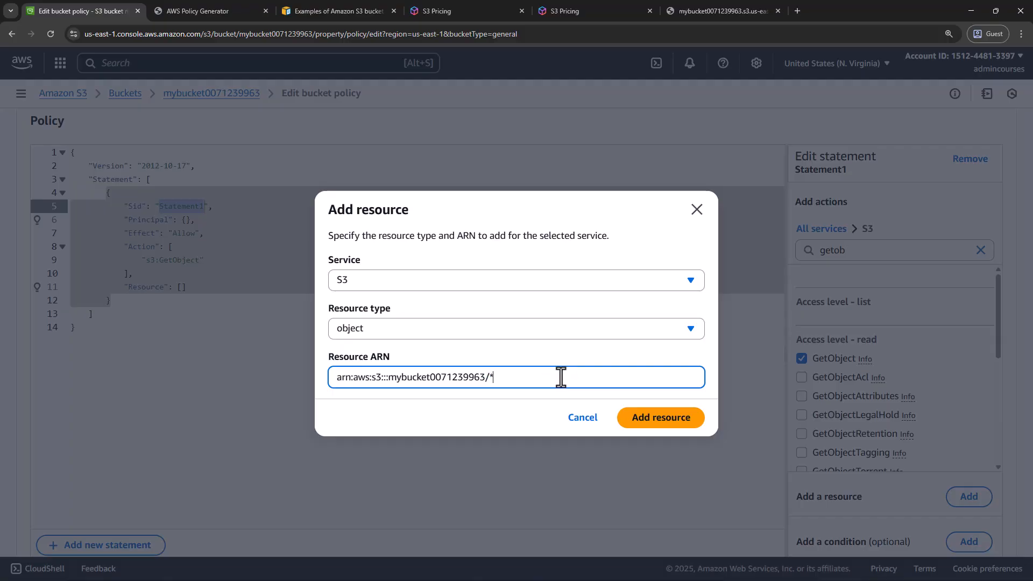
pyautogui.click(687, 420)
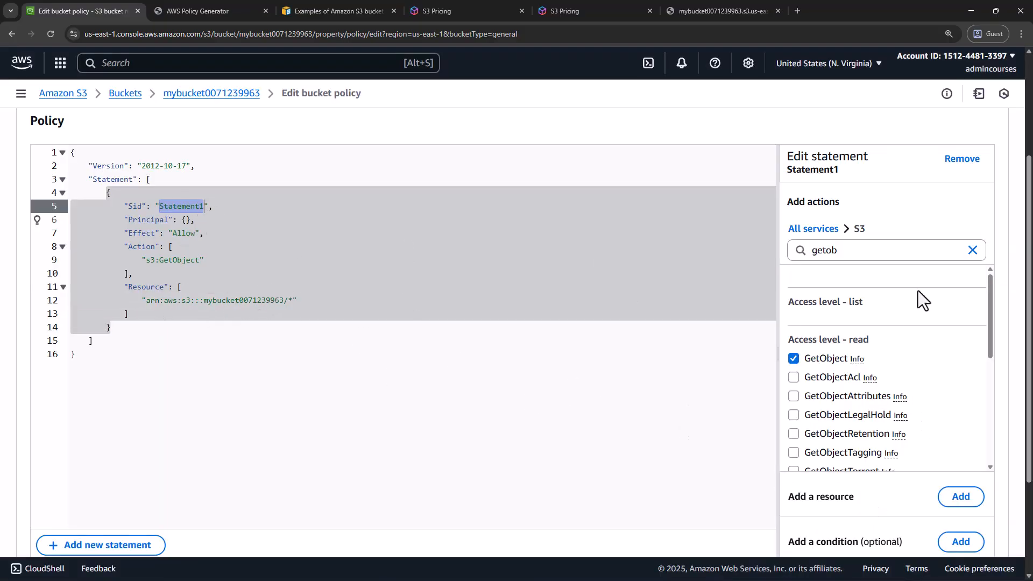
# Replace the empty braces of the statement's Principal with "*" in the policy JSON
pyautogui.scroll(2, 640, 301)
pyautogui.scroll(-7, 985, 386)
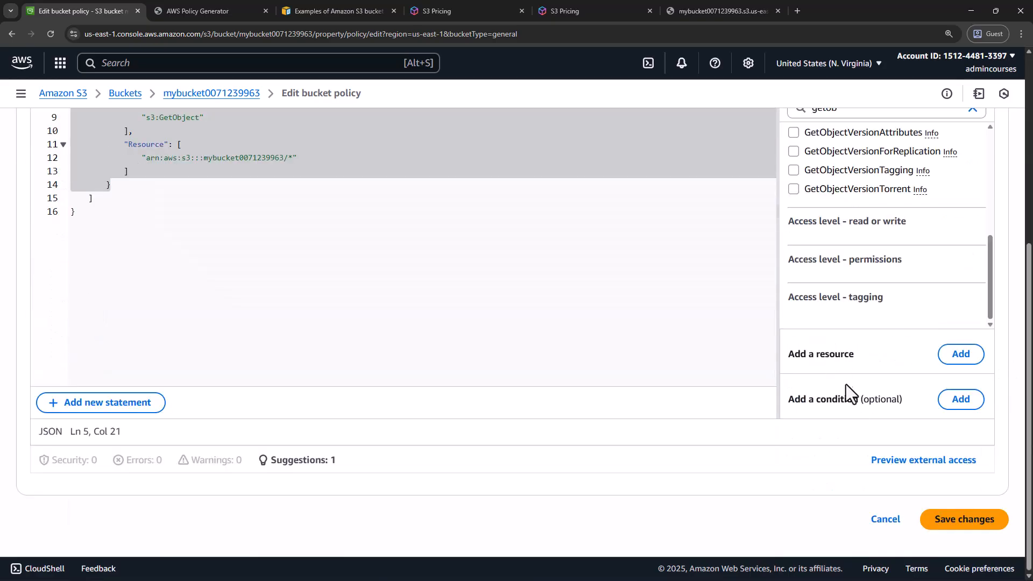
pyautogui.scroll(7, 989, 326)
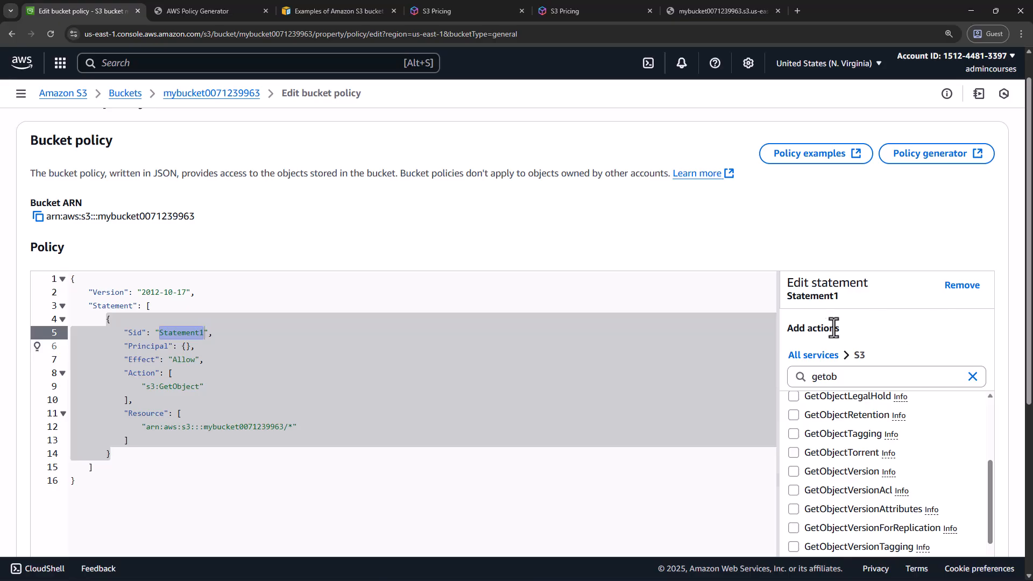
pyautogui.click(184, 346)
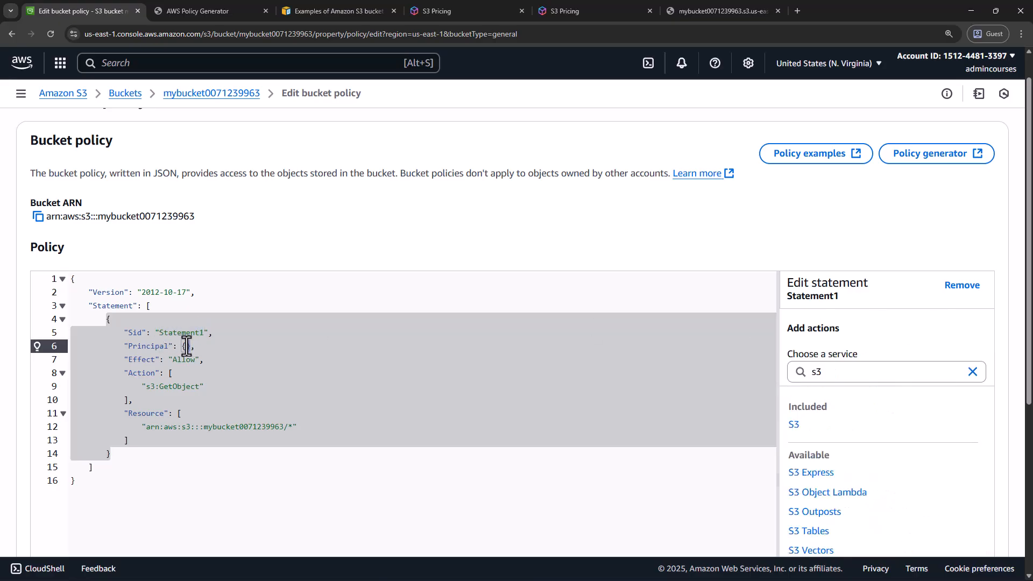
pyautogui.write('"*')
pyautogui.doubleClick(170, 333)
pyautogui.moveTo(124, 332); pyautogui.dragTo(214, 334)
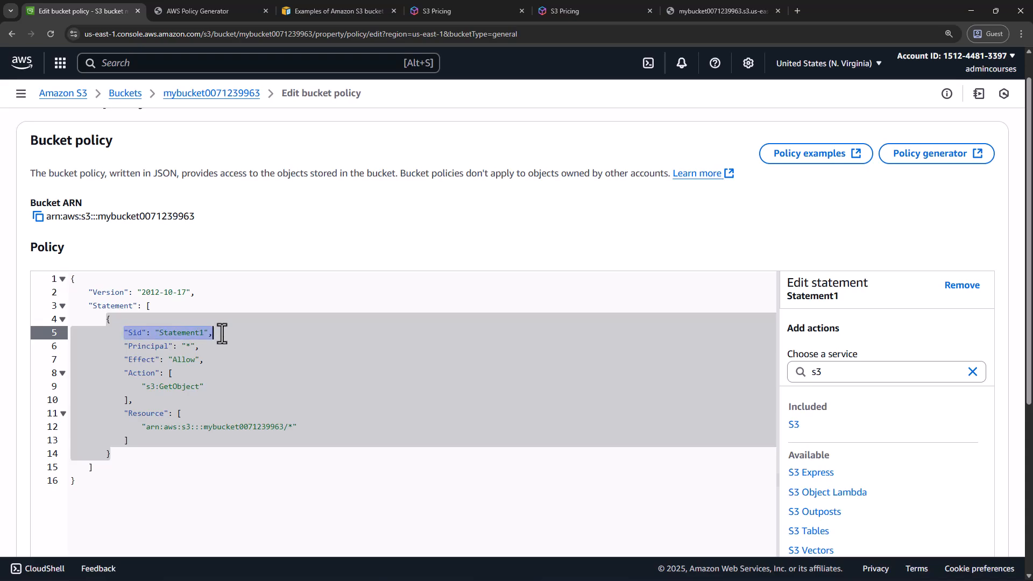
pyautogui.click(179, 335)
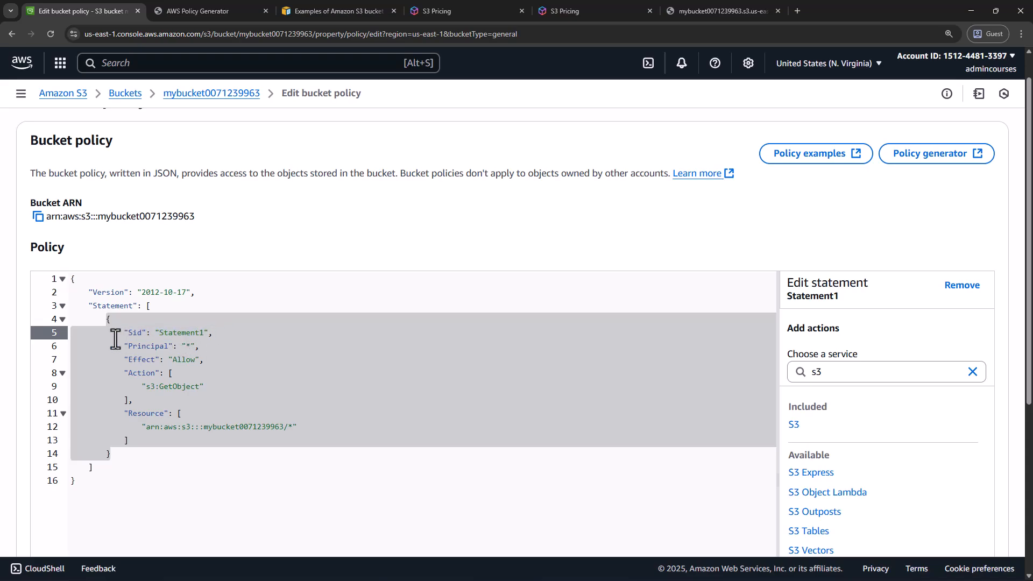
pyautogui.moveTo(123, 334); pyautogui.dragTo(212, 332)
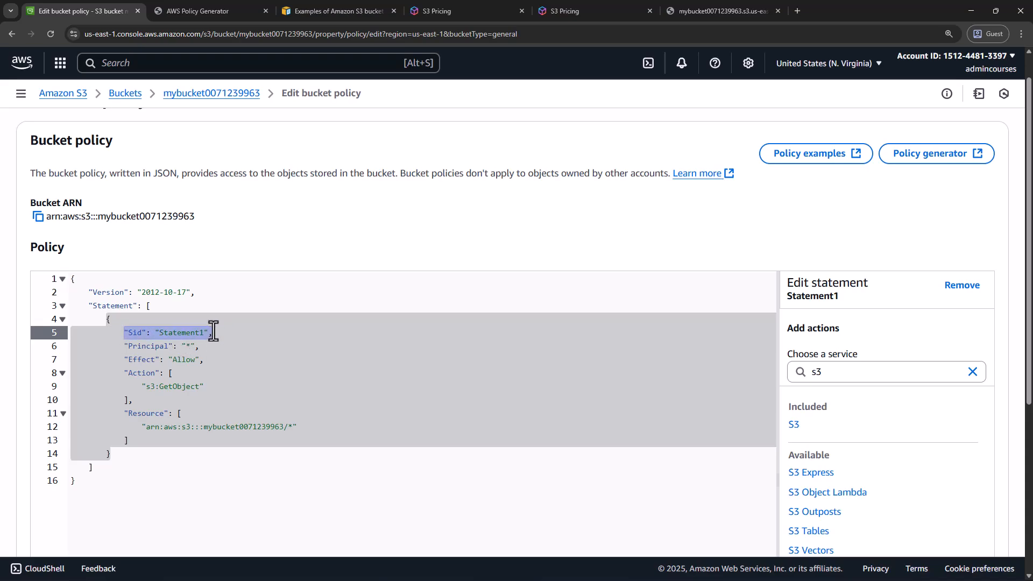
pyautogui.doubleClick(181, 337)
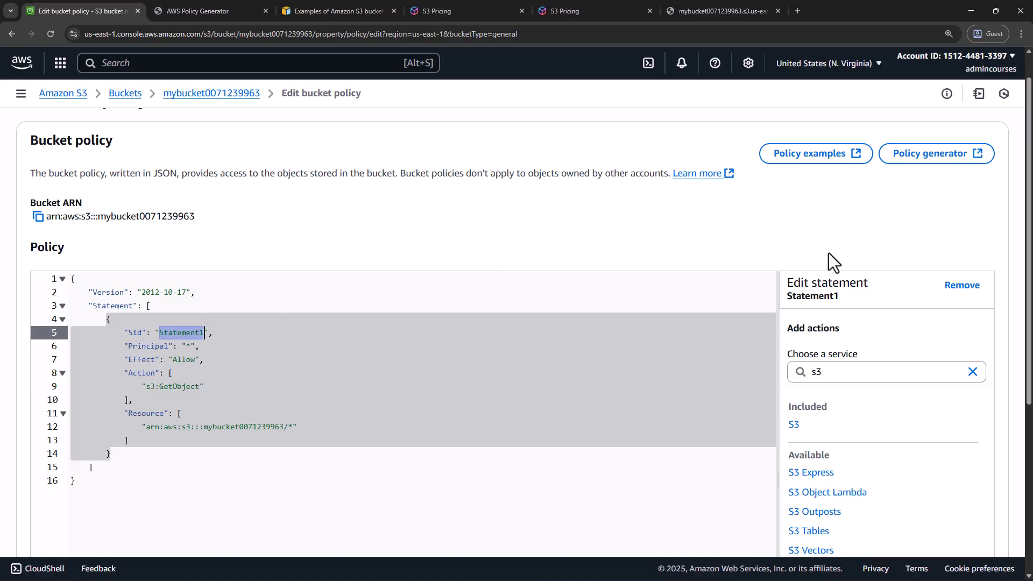
pyautogui.scroll(-5, 845, 351)
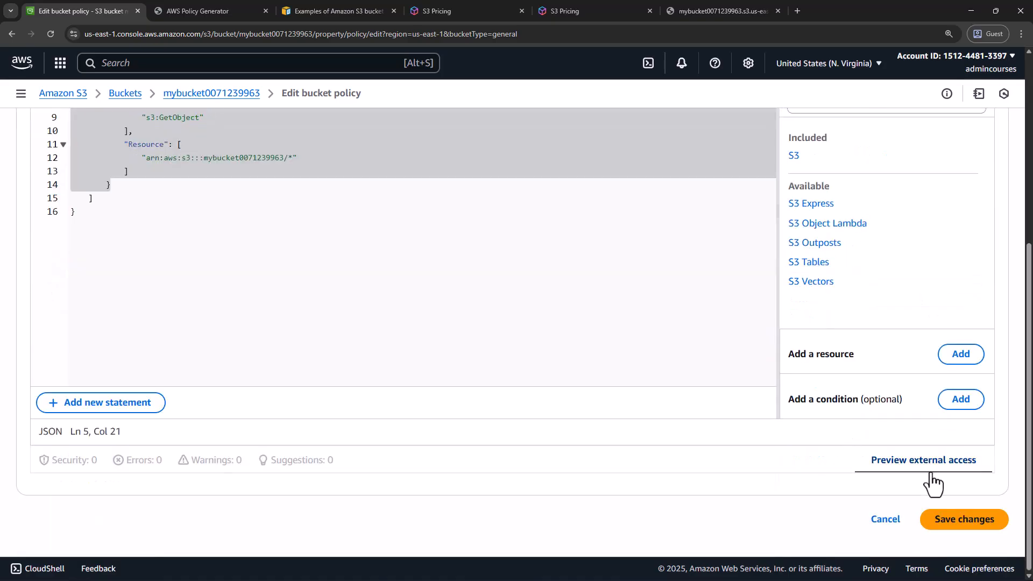
pyautogui.click(950, 522)
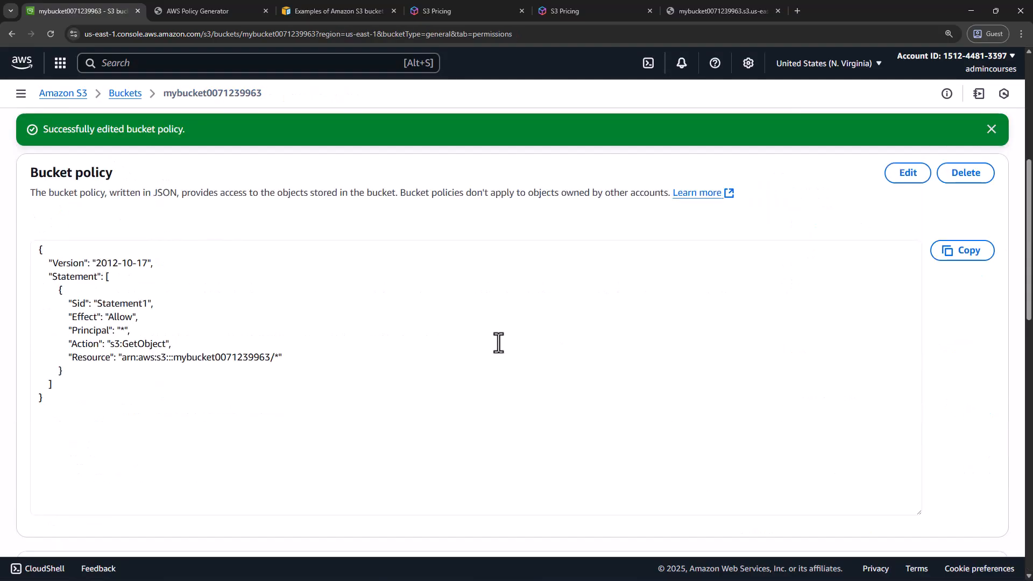
pyautogui.click(88, 331)
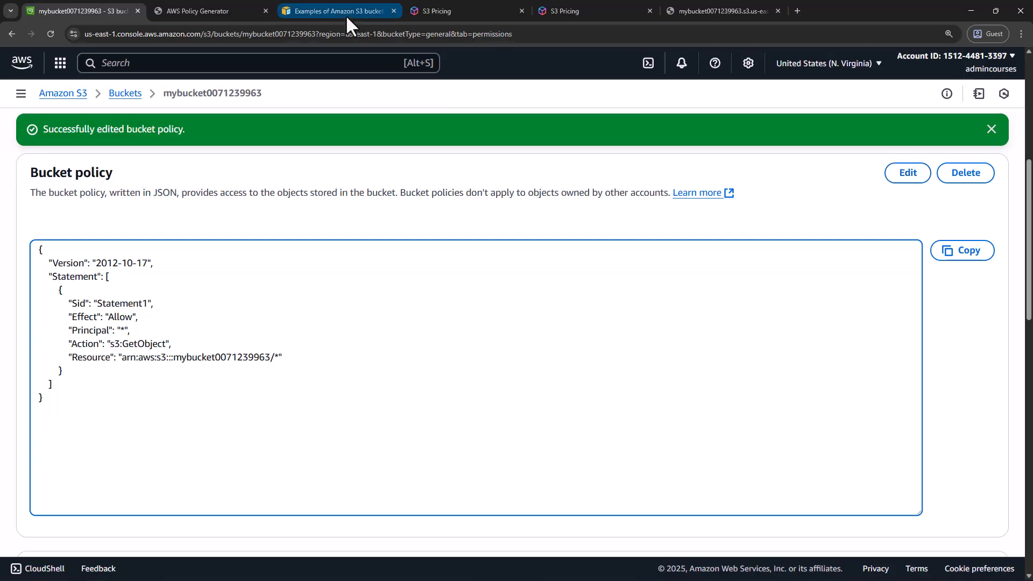
# Copy the generated policy JSON from the AWS Policy Generator and return to the bucket's permissions
pyautogui.click(215, 8)
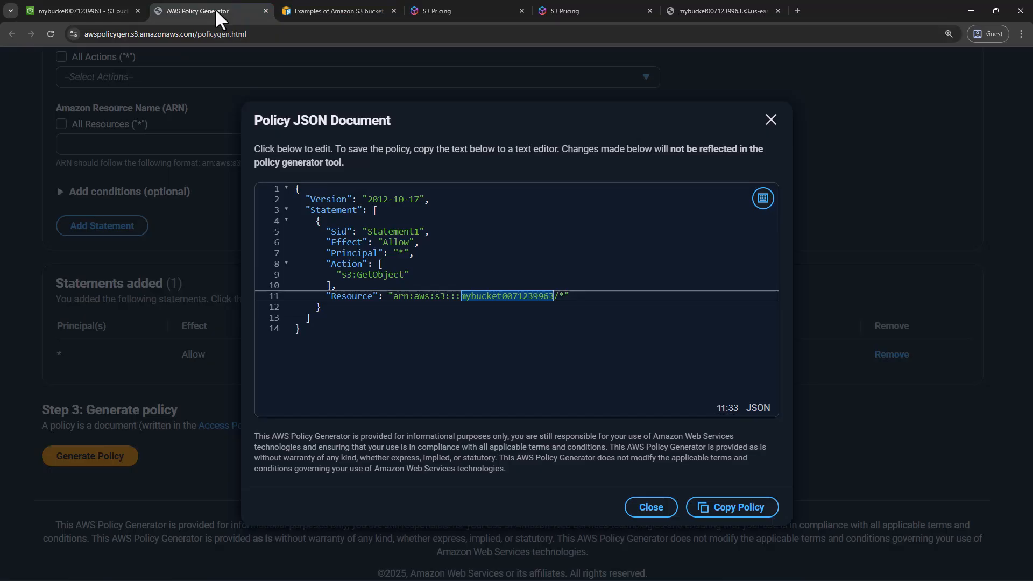
pyautogui.click(733, 510)
pyautogui.click(86, 12)
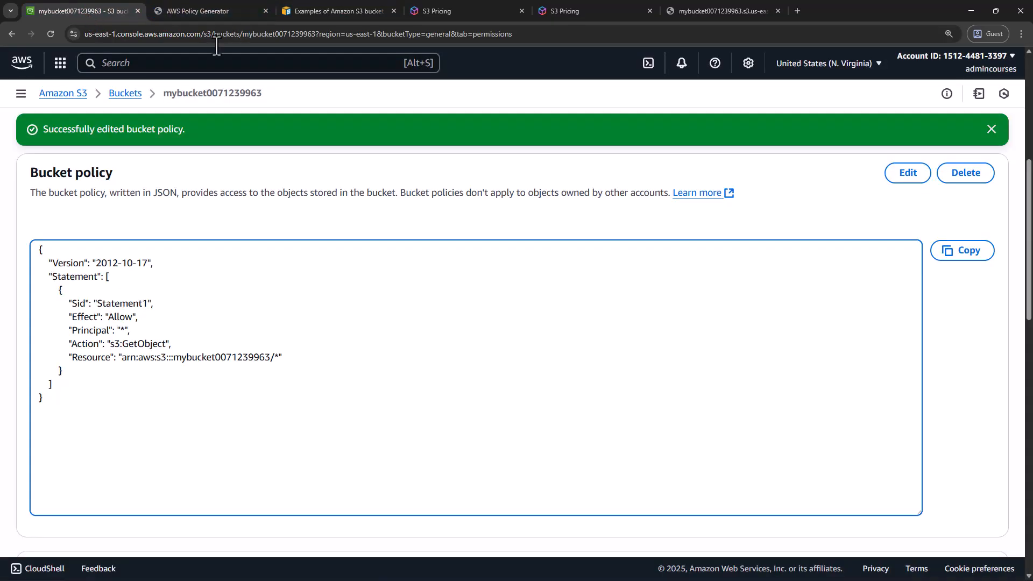
# Replace the entire bucket policy with the copied generator JSON and save the changes
pyautogui.click(908, 173)
pyautogui.scroll(3, 383, 309)
pyautogui.hotkey('ctrl', 'a')
pyautogui.hotkey('ctrl', 'v')
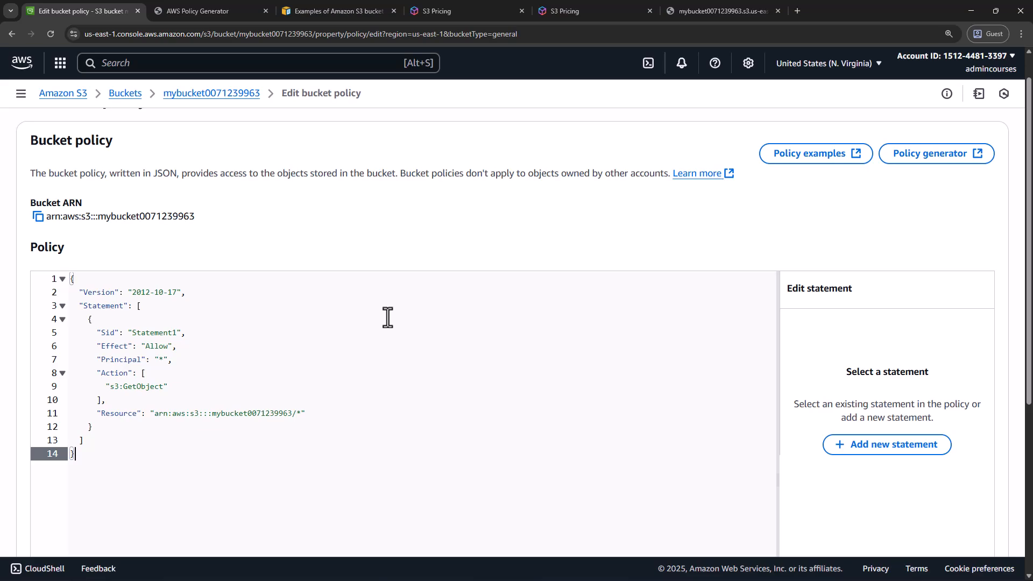
pyautogui.scroll(-5, 387, 323)
pyautogui.click(972, 519)
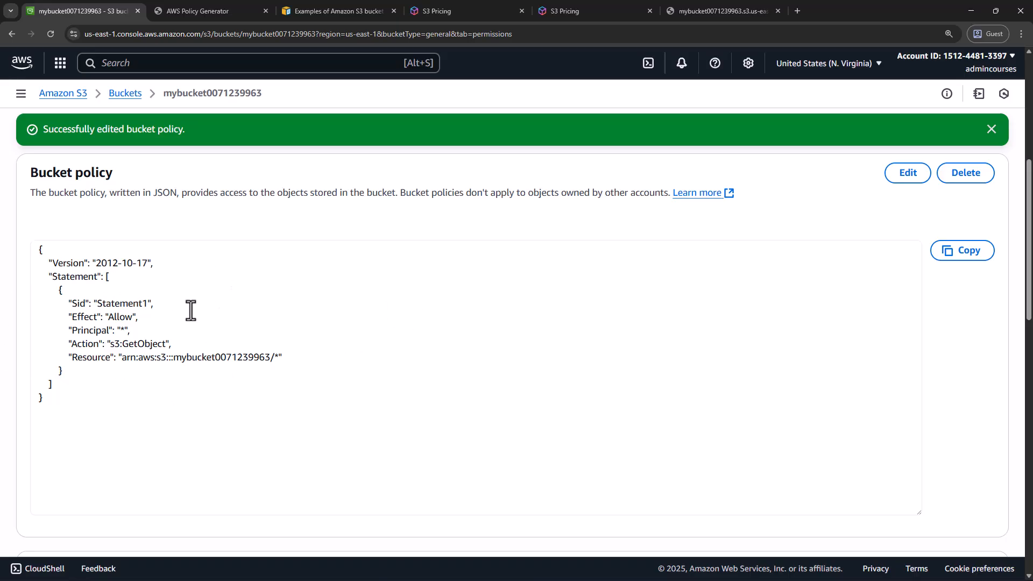
# Check hello.txt at its S3 URL in the browser page already open for it
pyautogui.scroll(5, 204, 347)
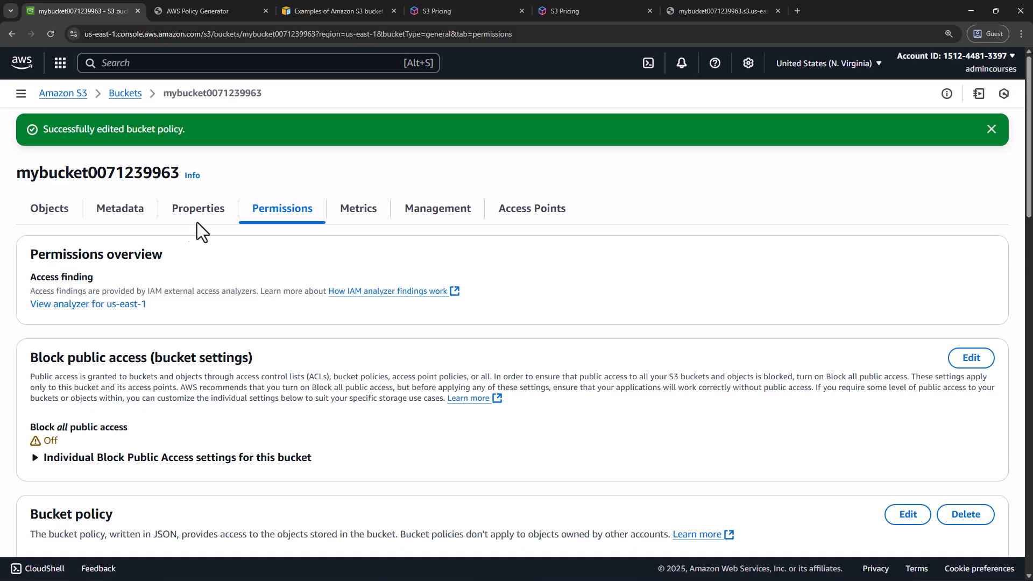
pyautogui.scroll(-1, 45, 387)
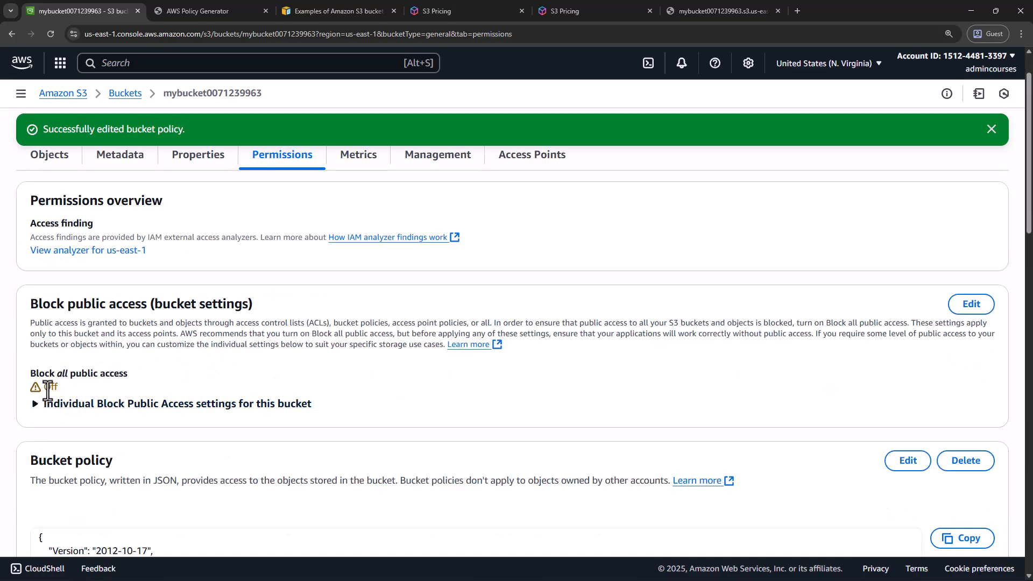
pyautogui.click(719, 8)
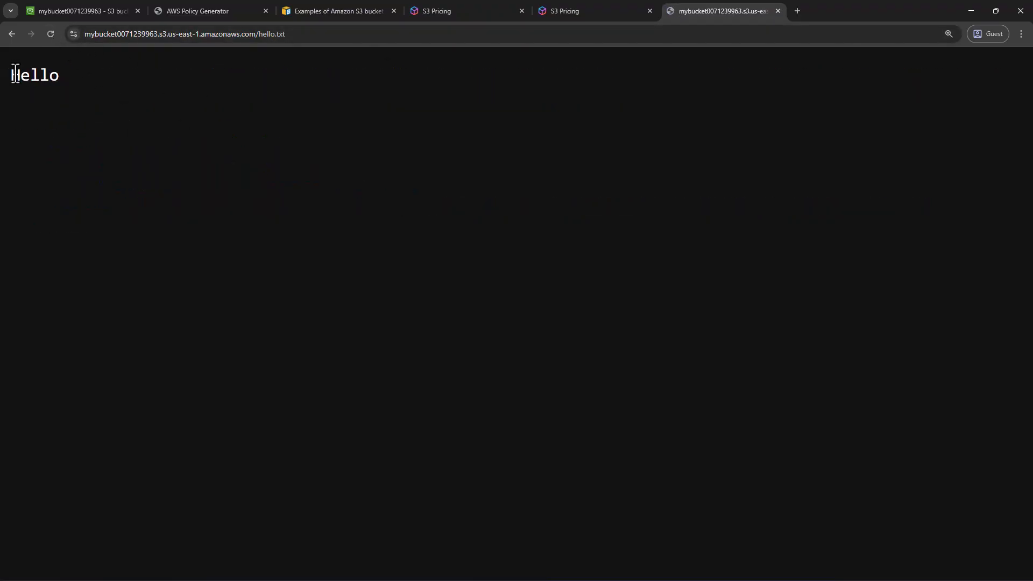
pyautogui.doubleClick(15, 74)
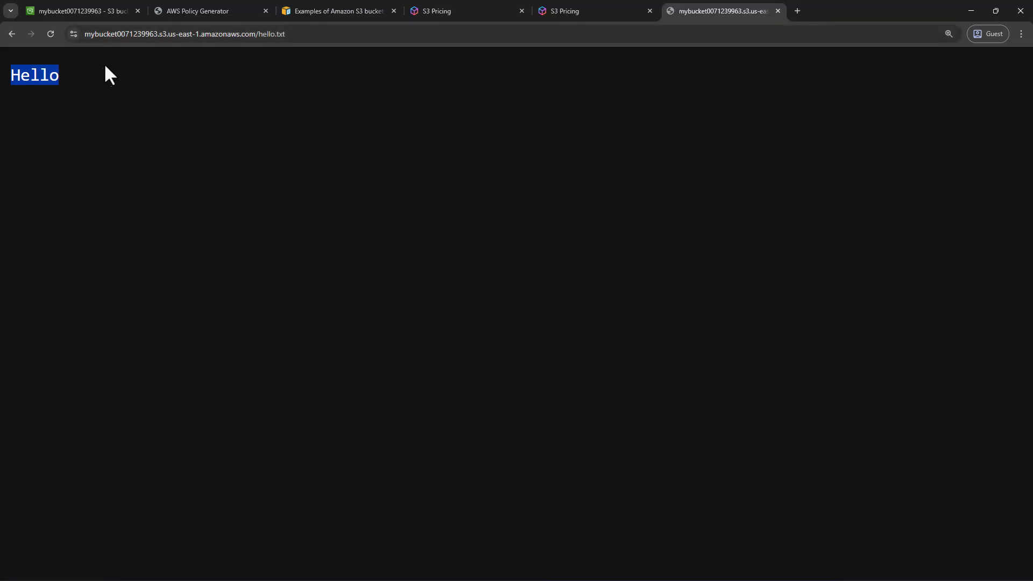
pyautogui.click(74, 76)
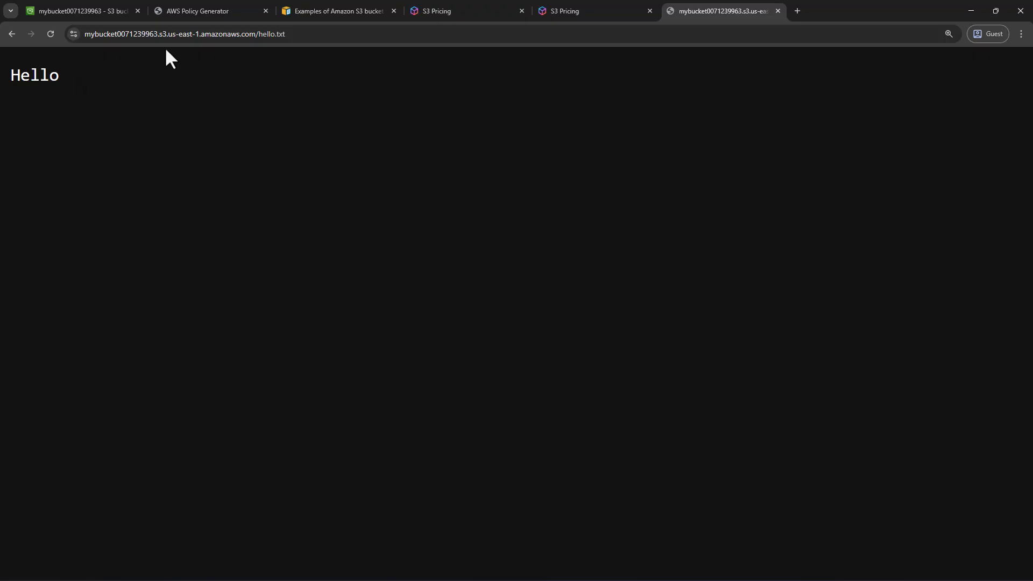
# Open the copied hello.txt URL in a new Incognito window to check public access, and close that window
pyautogui.click(217, 34)
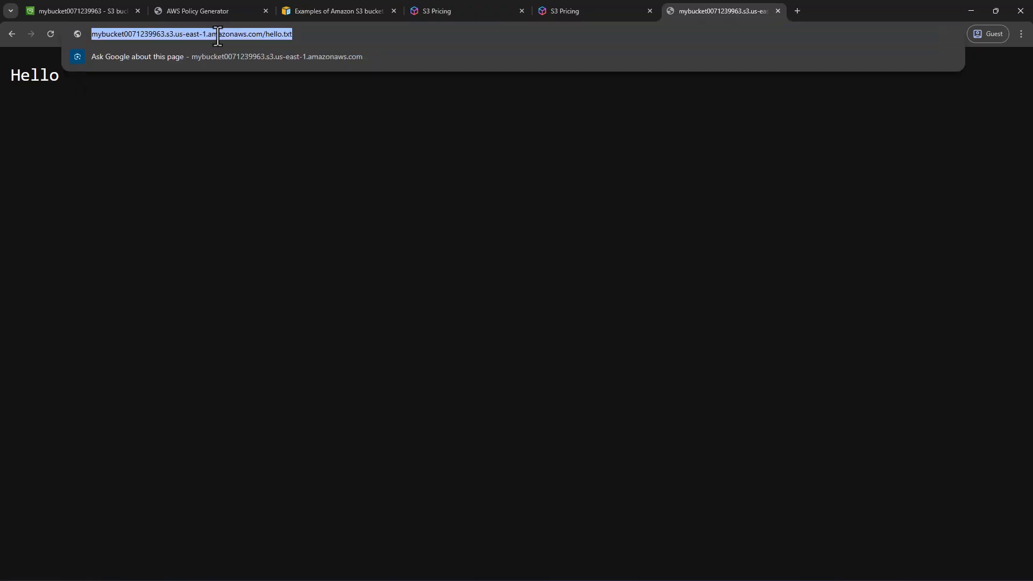
pyautogui.click(487, 294)
pyautogui.click(1021, 34)
pyautogui.click(783, 294)
pyautogui.rightClick(553, 568)
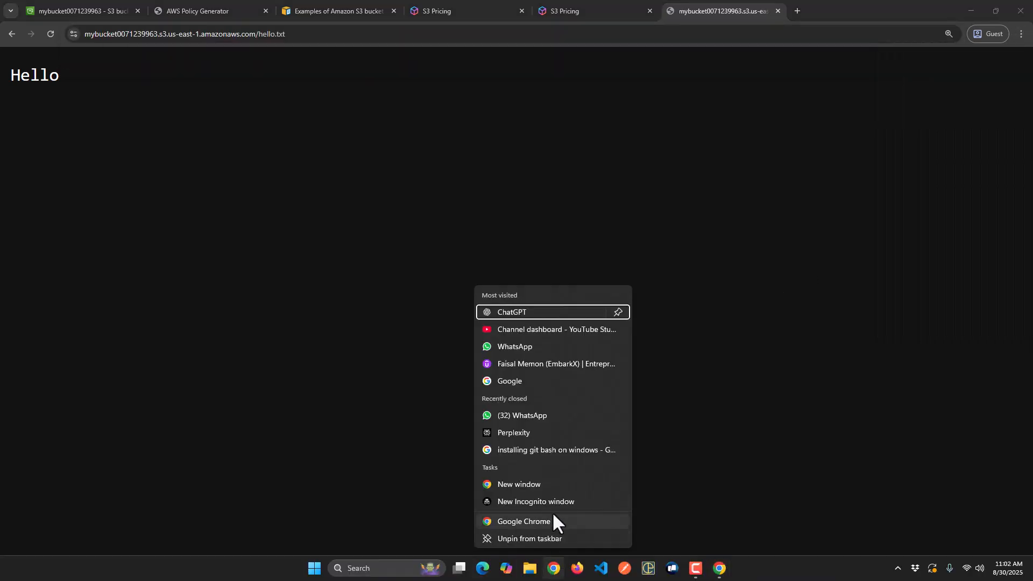
pyautogui.click(552, 503)
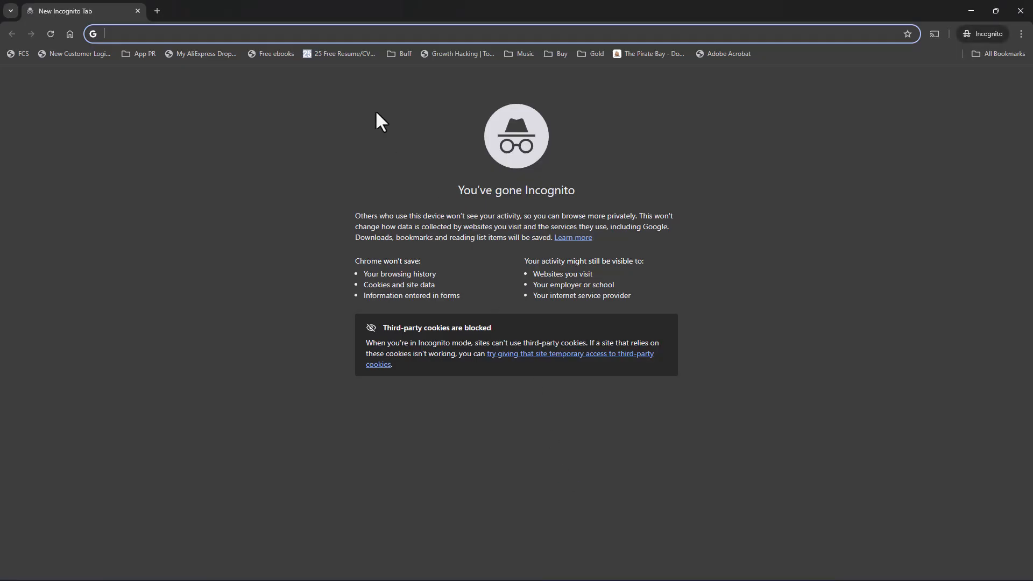
pyautogui.hotkey('ctrl', 'v')
pyautogui.press('Return')
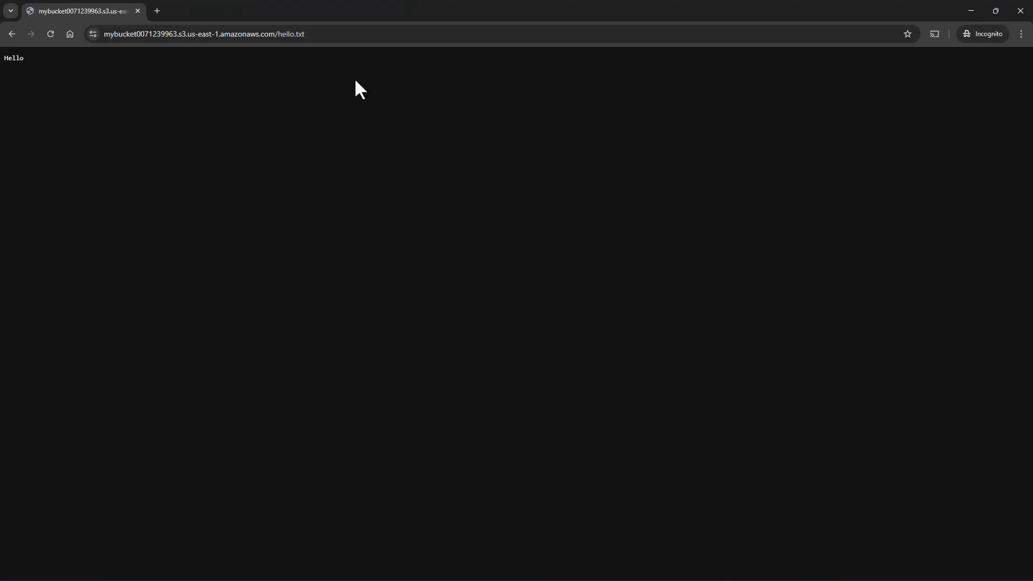
pyautogui.keyDown('ctrl'); pyautogui.scroll(9, 246, 132); pyautogui.keyUp('ctrl')
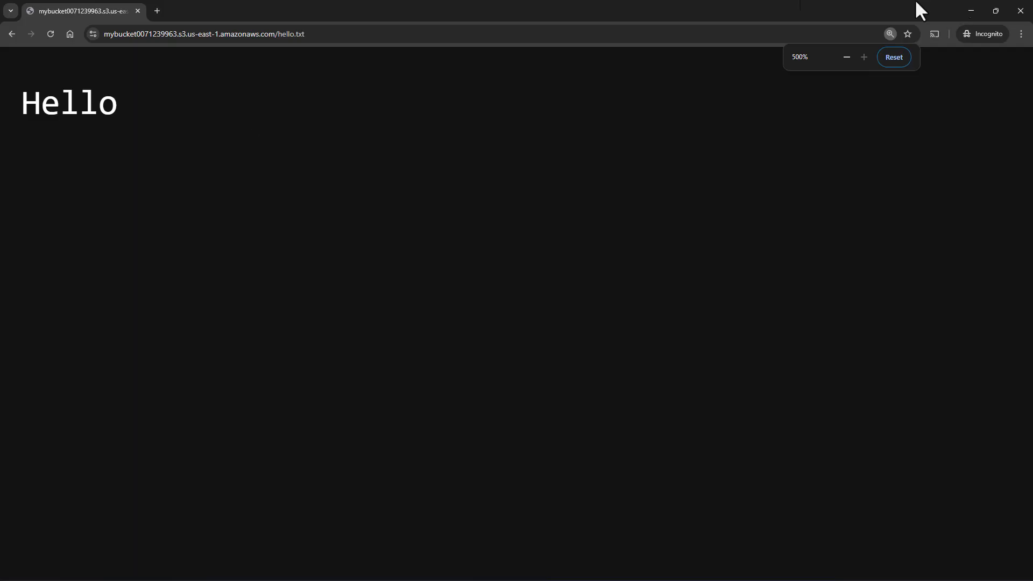
pyautogui.click(1025, 12)
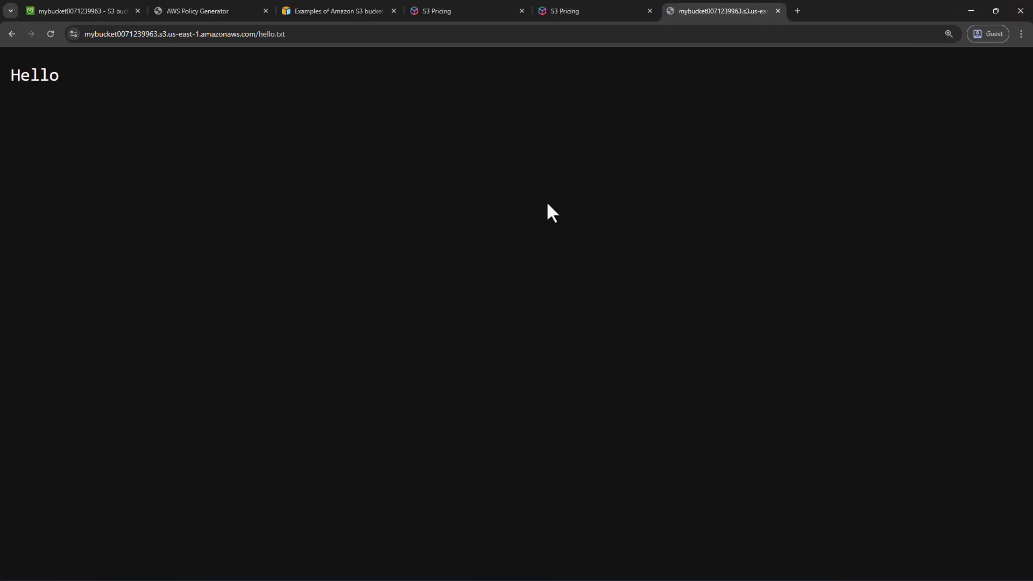
# Return to the S3 console and open the list of buckets
pyautogui.click(83, 6)
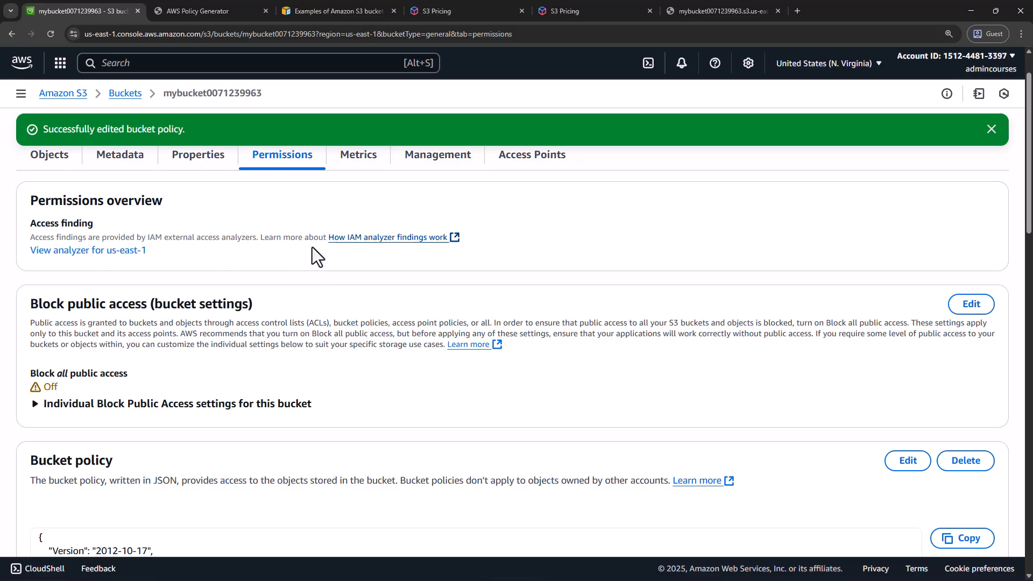
pyautogui.click(130, 99)
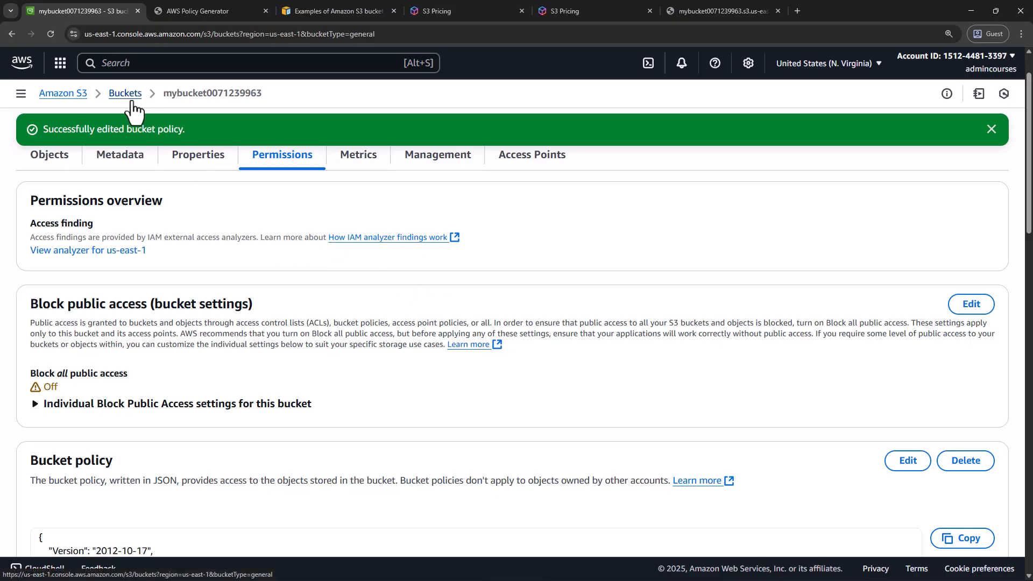
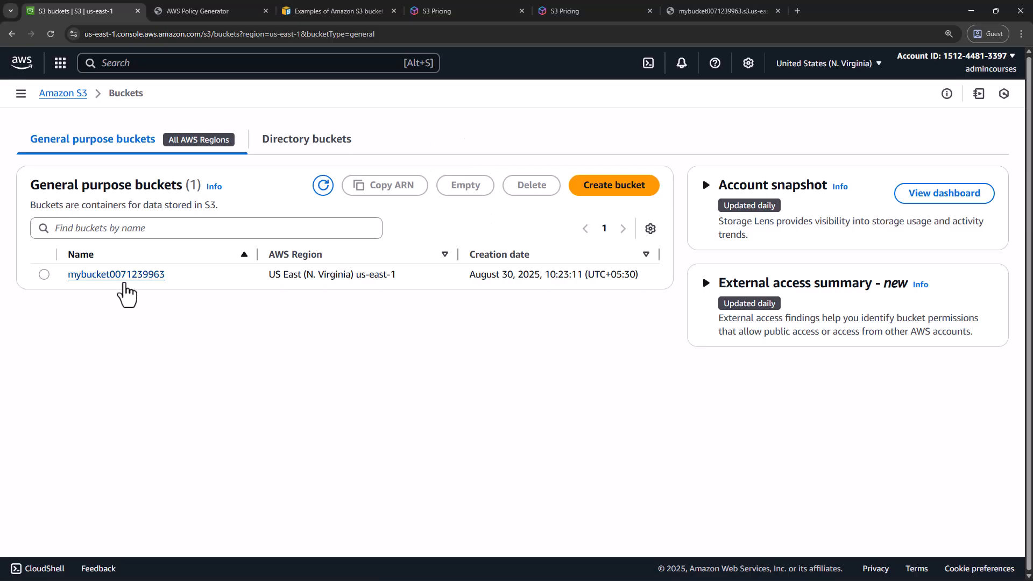
pyautogui.click(108, 277)
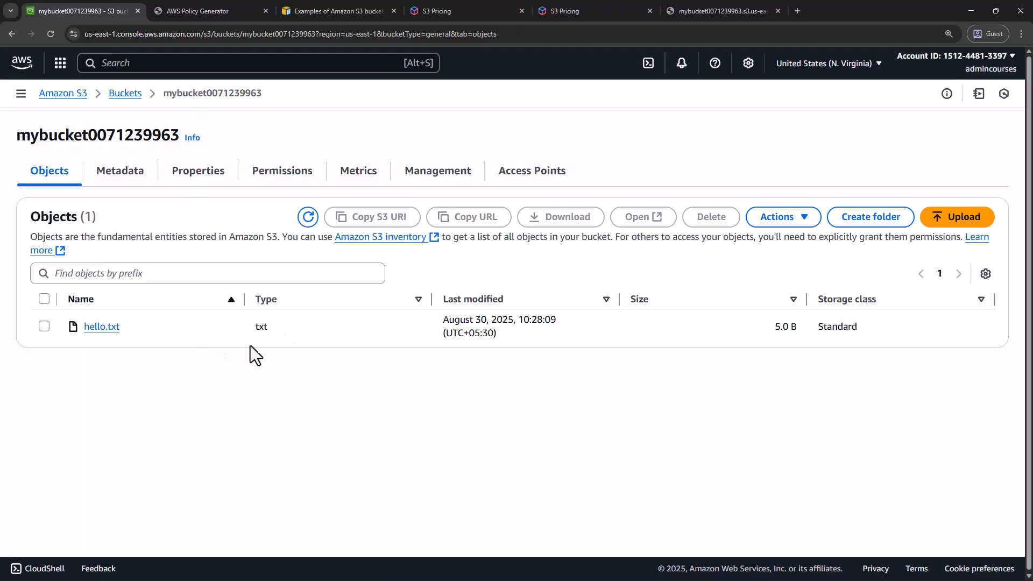
pyautogui.click(199, 184)
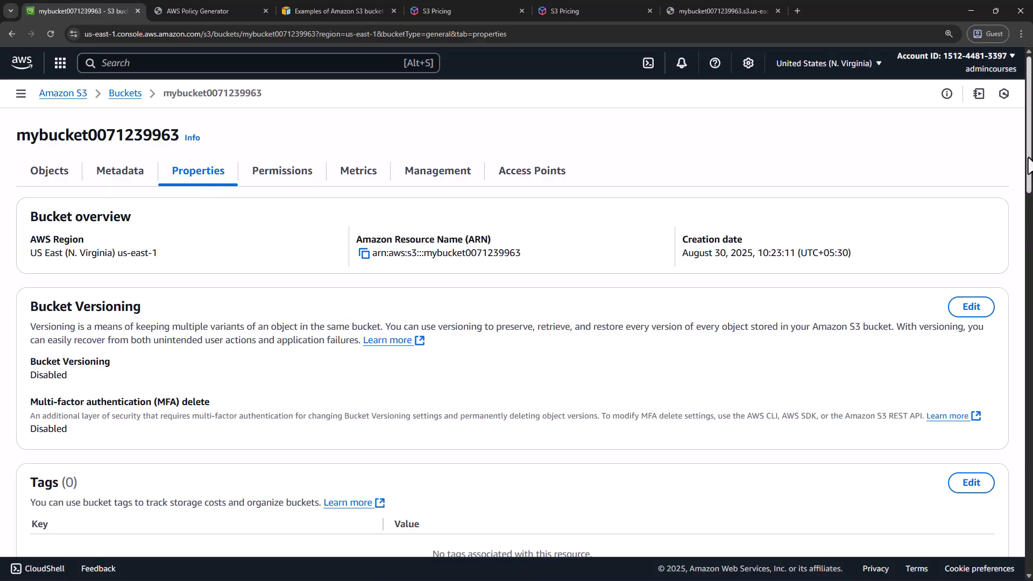
pyautogui.scroll(-9, 1017, 183)
pyautogui.scroll(-17, 1005, 496)
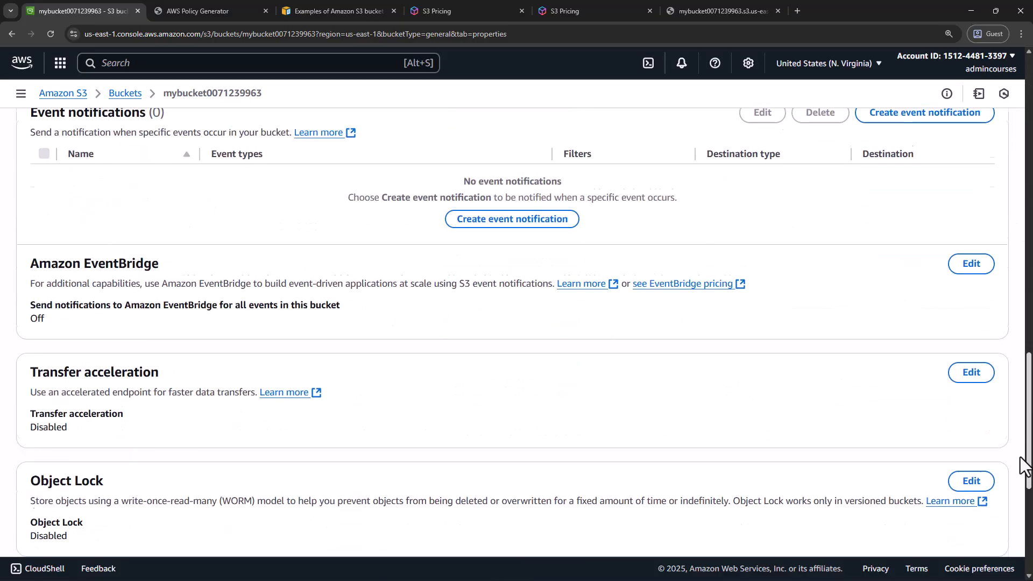
pyautogui.scroll(-1, 998, 528)
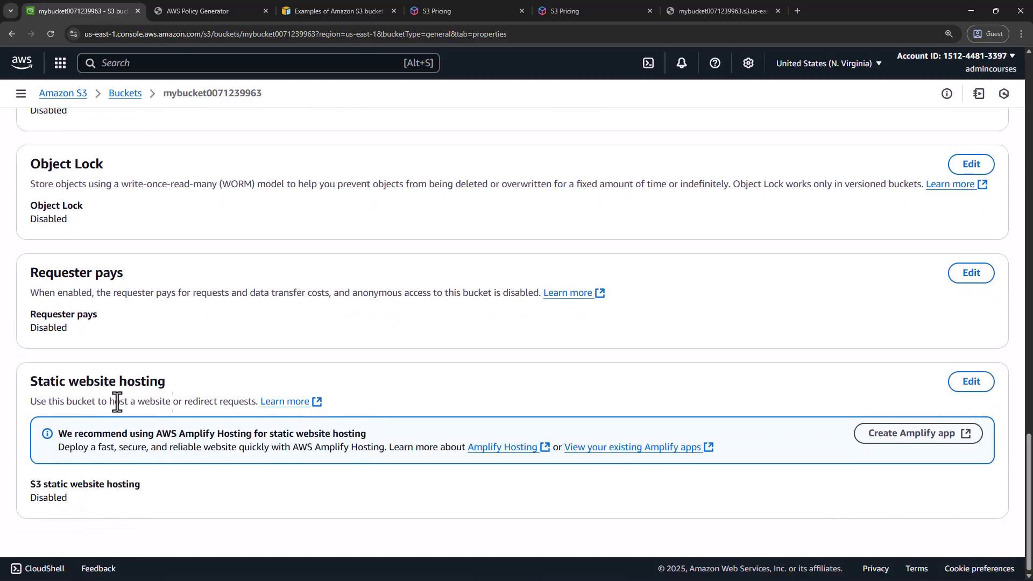
pyautogui.moveTo(31, 383); pyautogui.dragTo(170, 388)
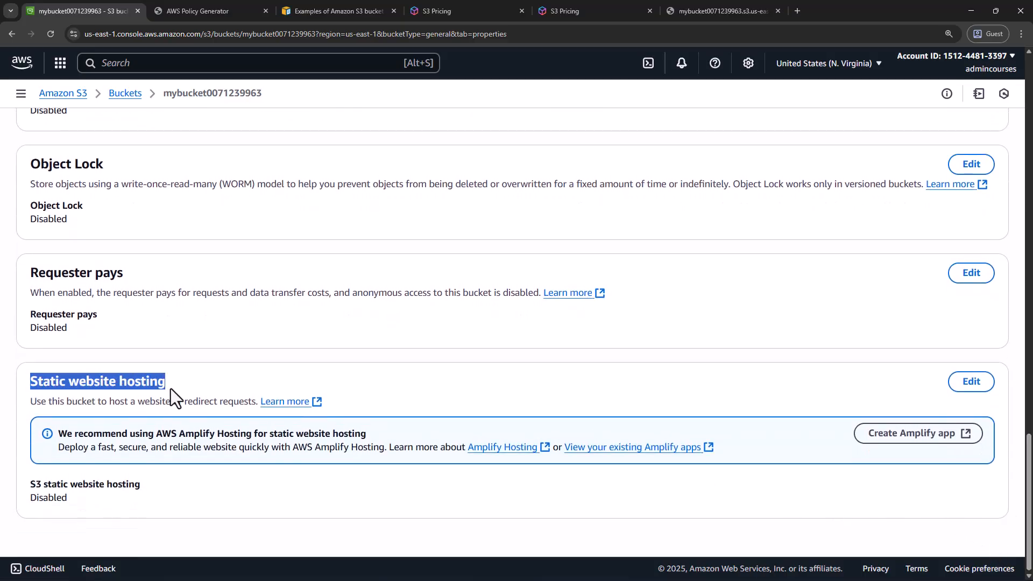
pyautogui.moveTo(30, 403); pyautogui.dragTo(258, 403)
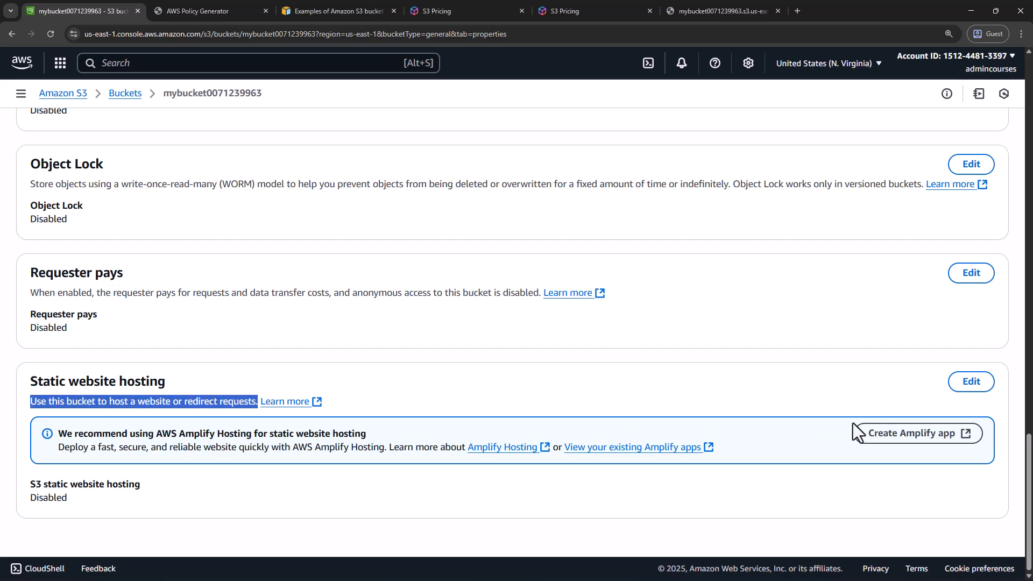
pyautogui.click(971, 382)
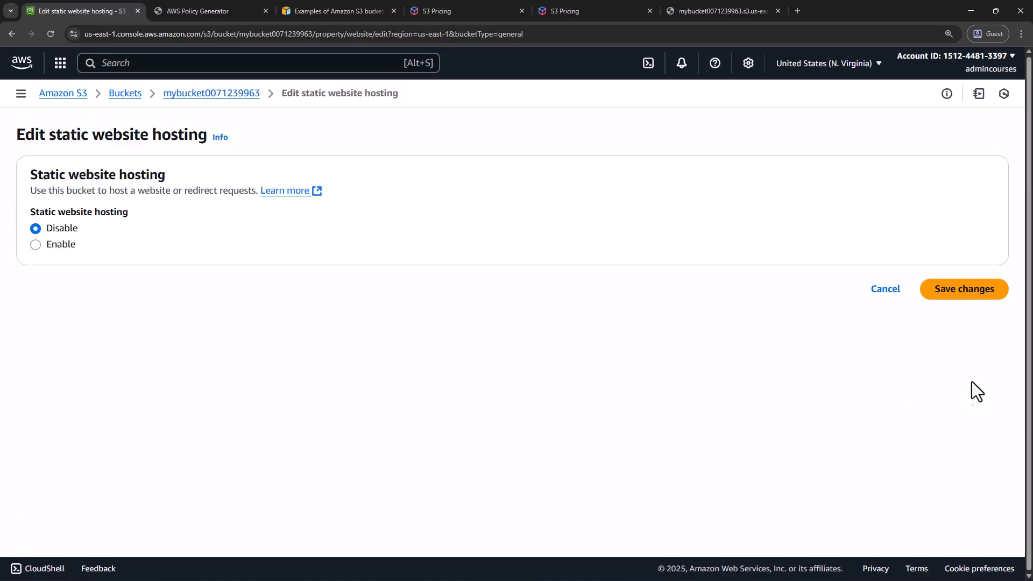
# Enable static website hosting for the bucket and review the index document, error document and redirection rules settings
pyautogui.click(37, 243)
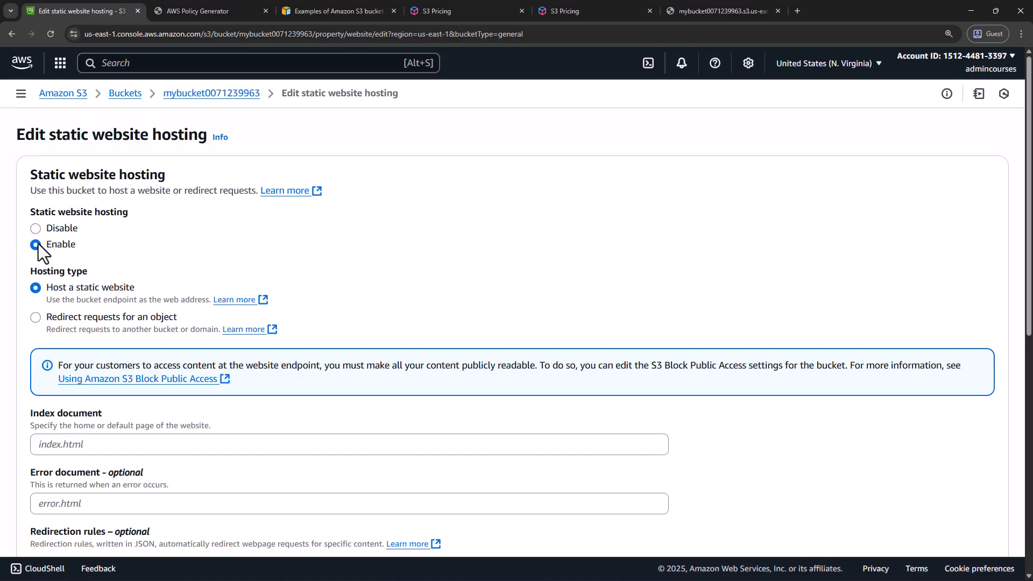
pyautogui.scroll(-1, 120, 293)
pyautogui.click(101, 393)
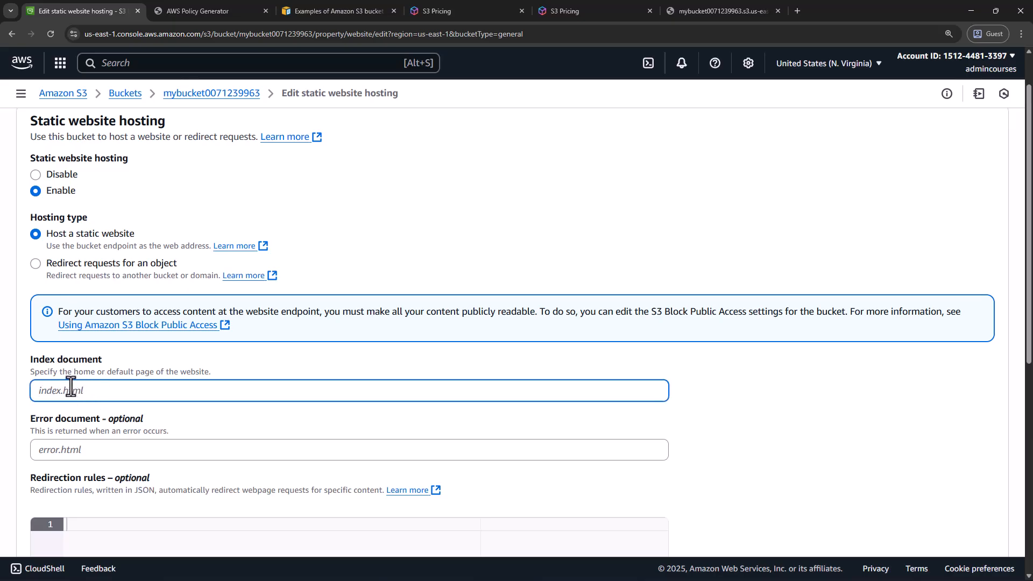
pyautogui.scroll(-2, 80, 394)
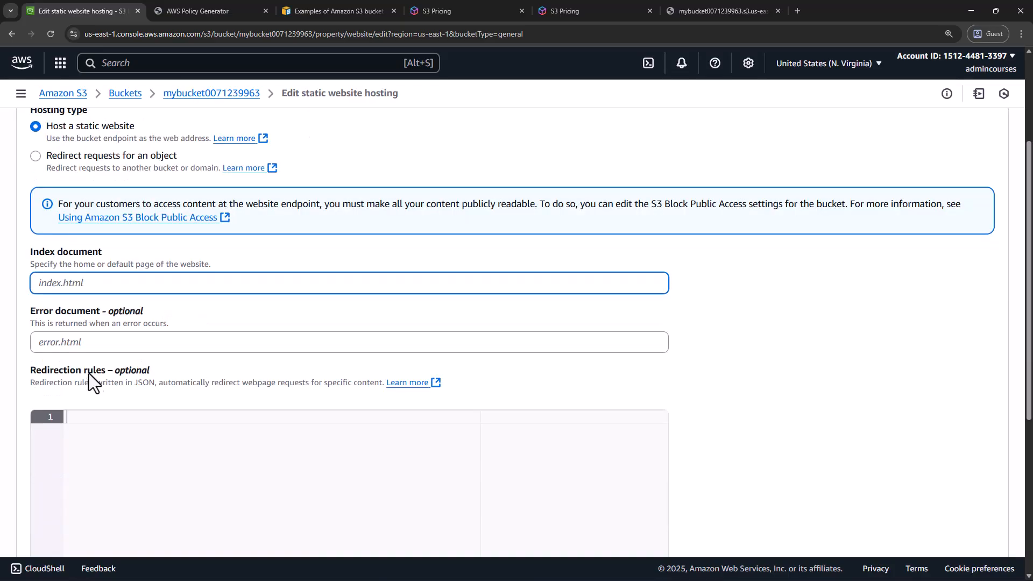
pyautogui.scroll(-3, 90, 388)
pyautogui.scroll(5, 89, 388)
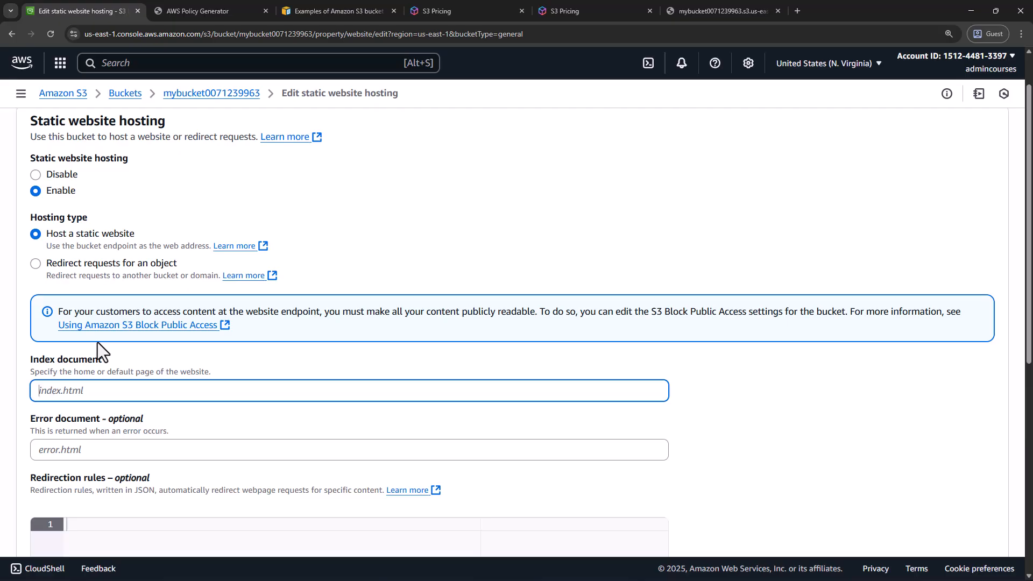
# Switch to ChatGPT and enter the prompt "hey can you give me a simple 1 page index.html which displays a greeting."
pyautogui.press('ctrl+super+Right')
pyautogui.click(391, 294)
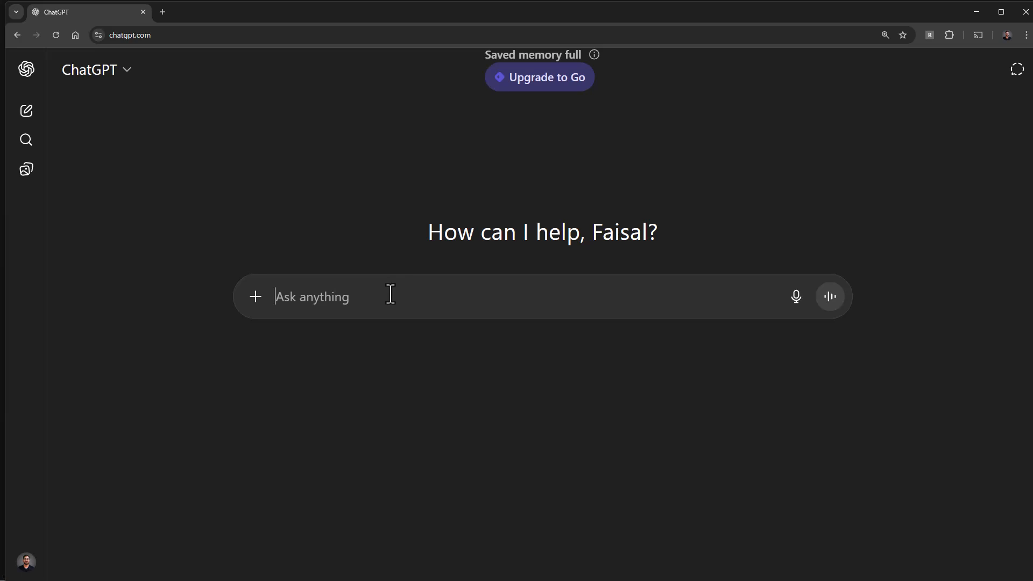
pyautogui.write('he')
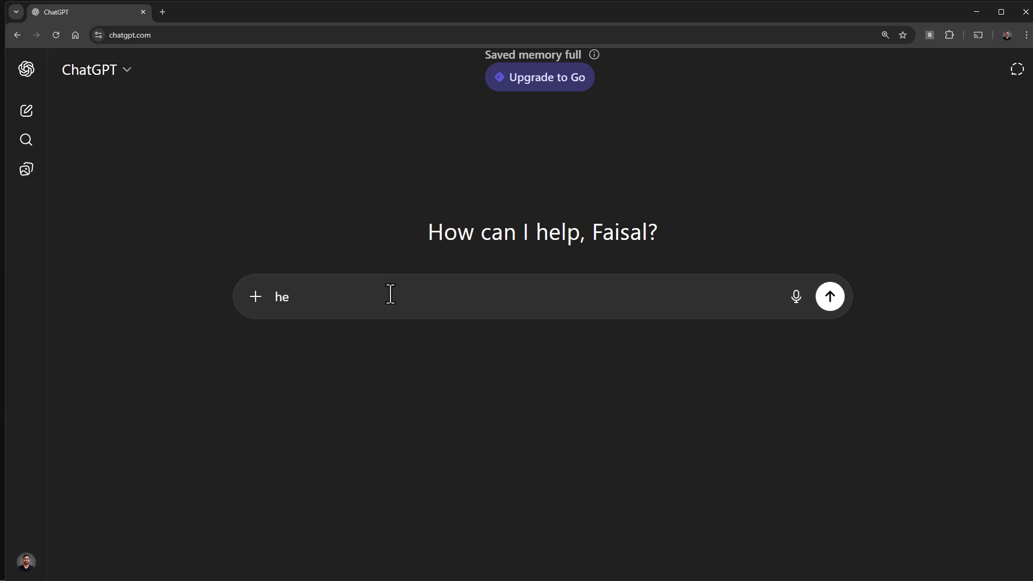
pyautogui.write('y can you give me a simple')
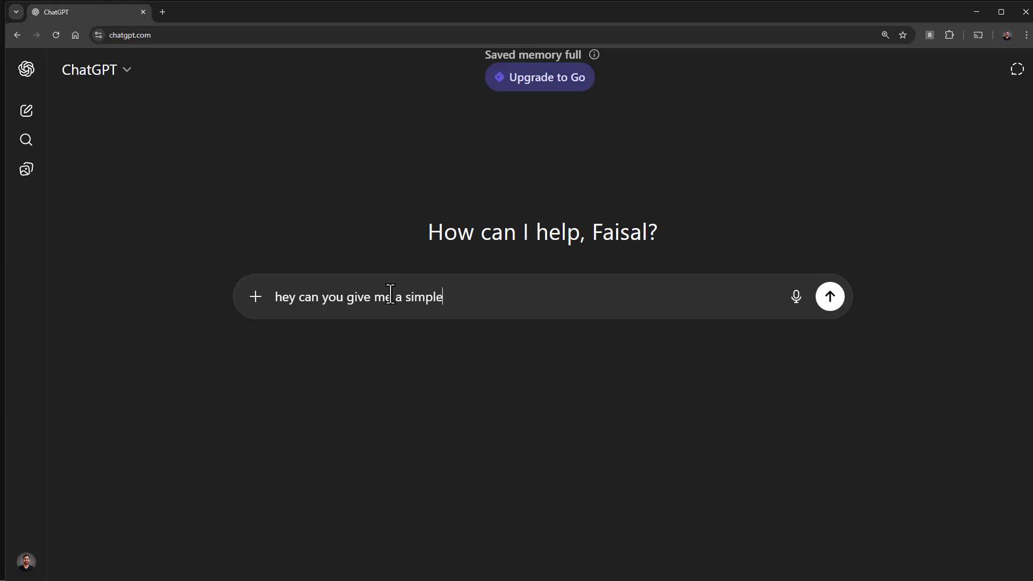
pyautogui.write(' 1 page index.html whic')
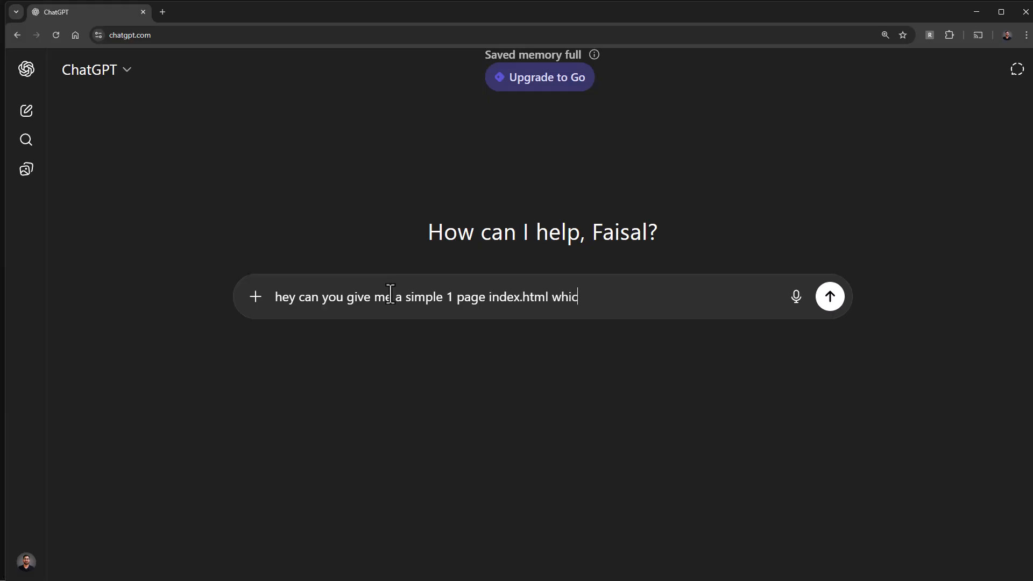
pyautogui.write('h displays a greeting.')
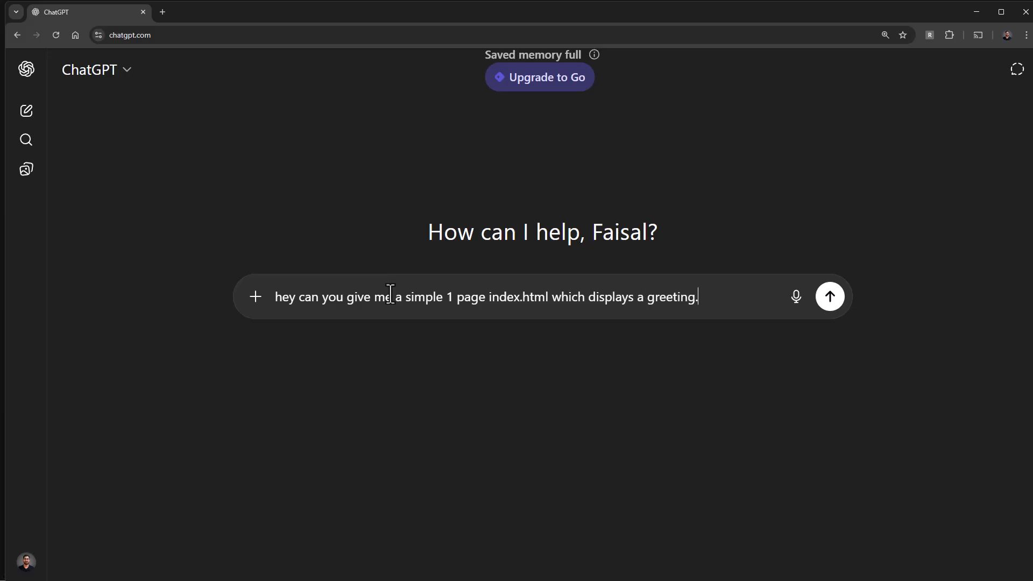
# Add the line "Dont complicate keep it simple" to the prompt, submit it, and copy the generated HTML code
pyautogui.hotkey('shift', 'Return')
pyautogui.write('D')
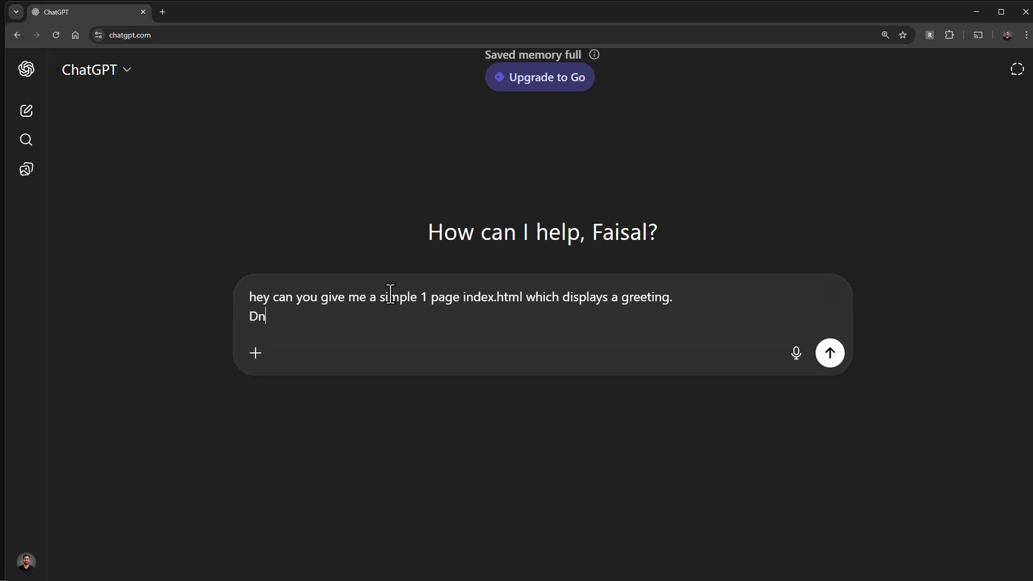
pyautogui.write('ont complicate keep it simple')
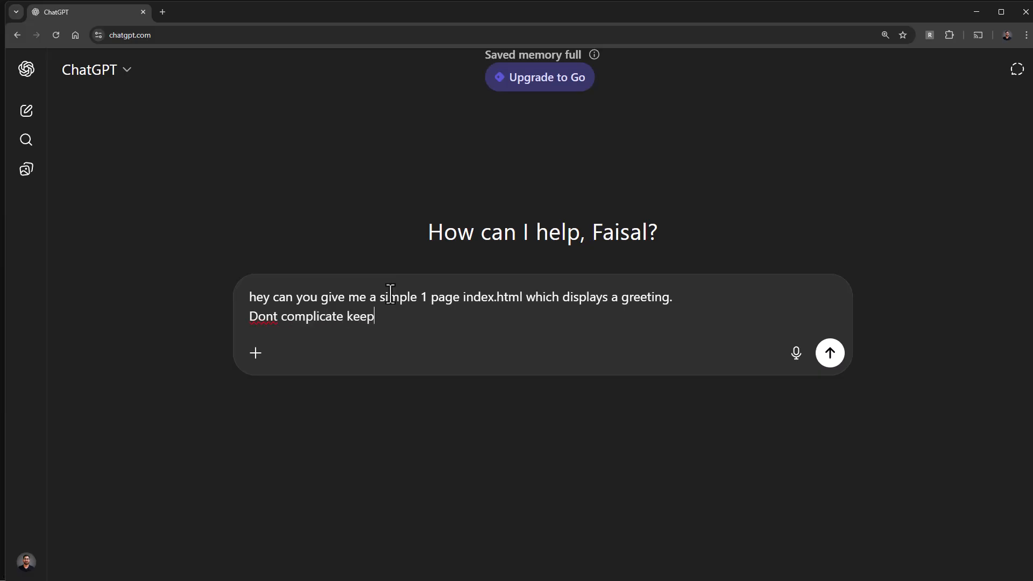
pyautogui.press('Return')
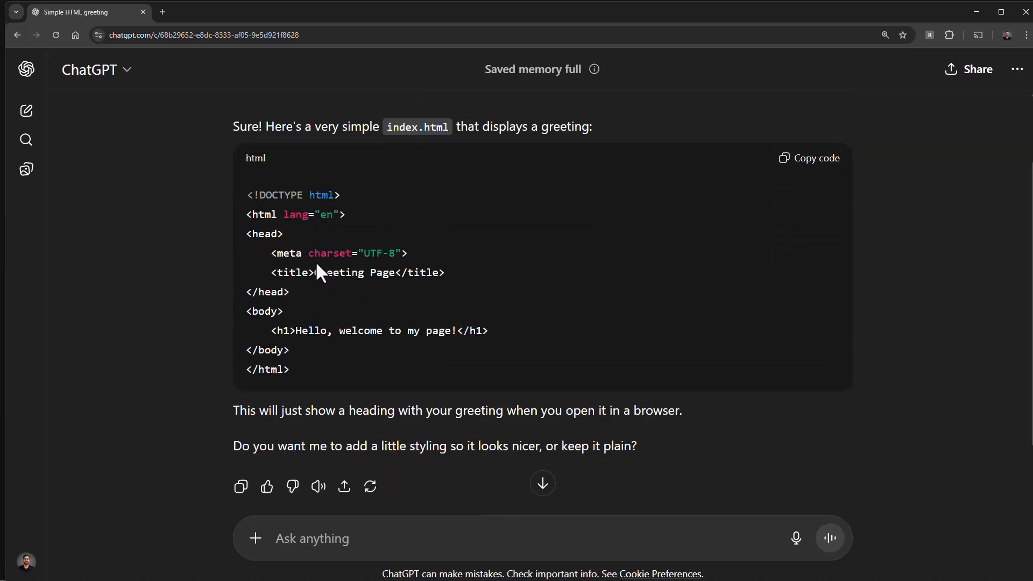
pyautogui.click(812, 161)
pyautogui.hotkey('alt', 'Tab')
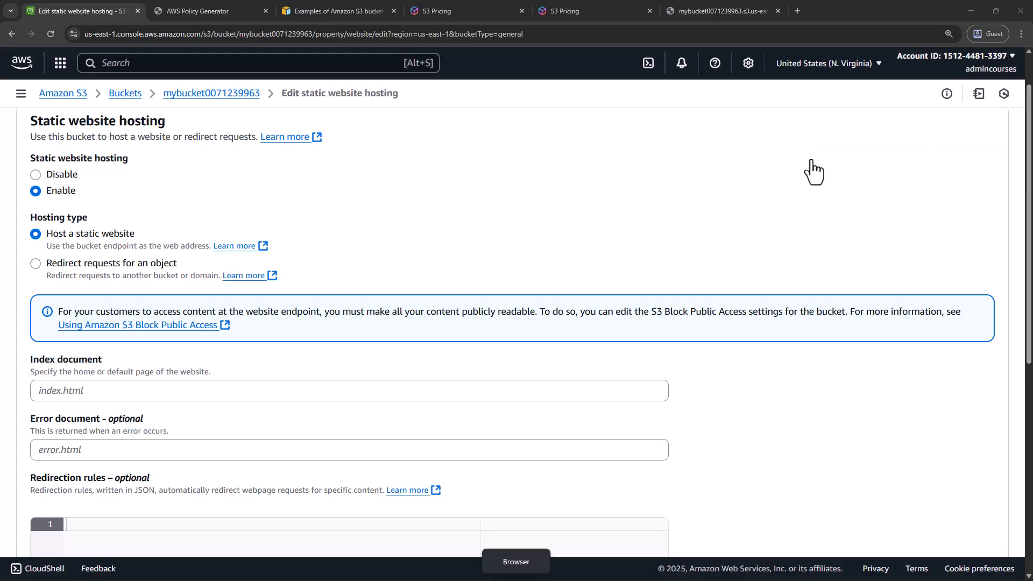
# Reduce the S3 console browser window to expose the desktop, and create a file there named index.html from a new text document
pyautogui.doubleClick(892, 6)
pyautogui.rightClick(67, 231)
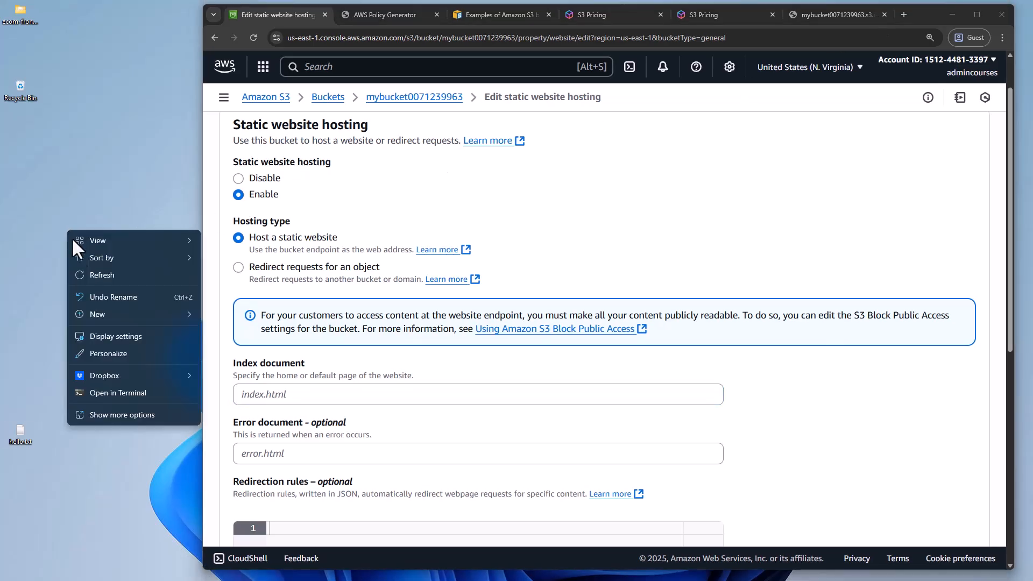
pyautogui.moveTo(120, 316)
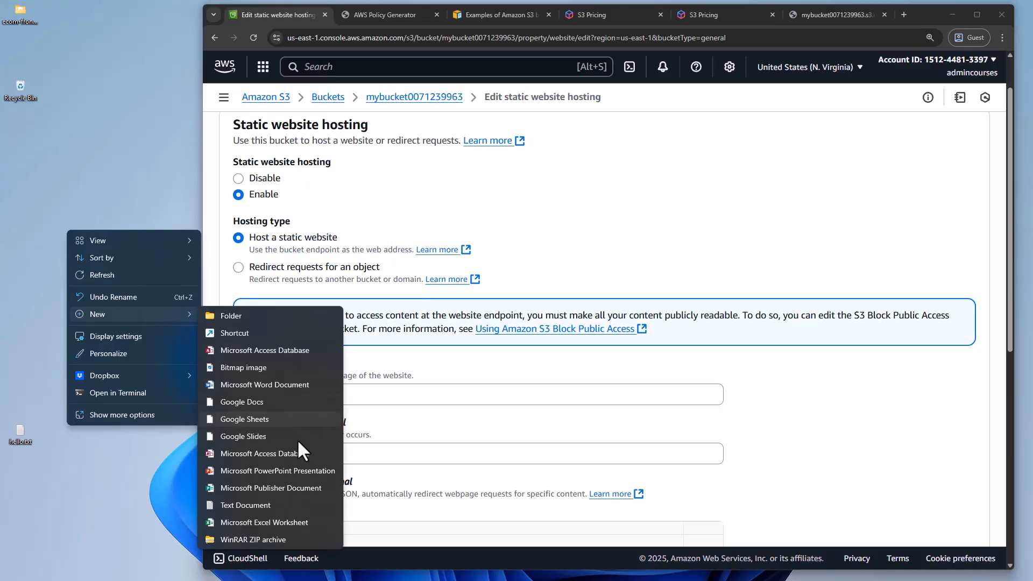
pyautogui.click(298, 506)
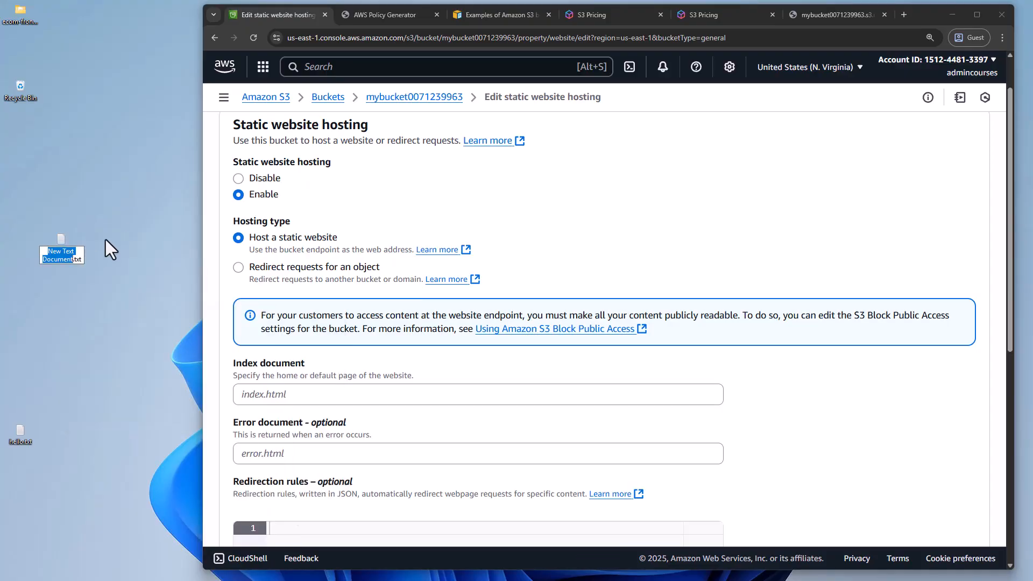
pyautogui.write('index.html')
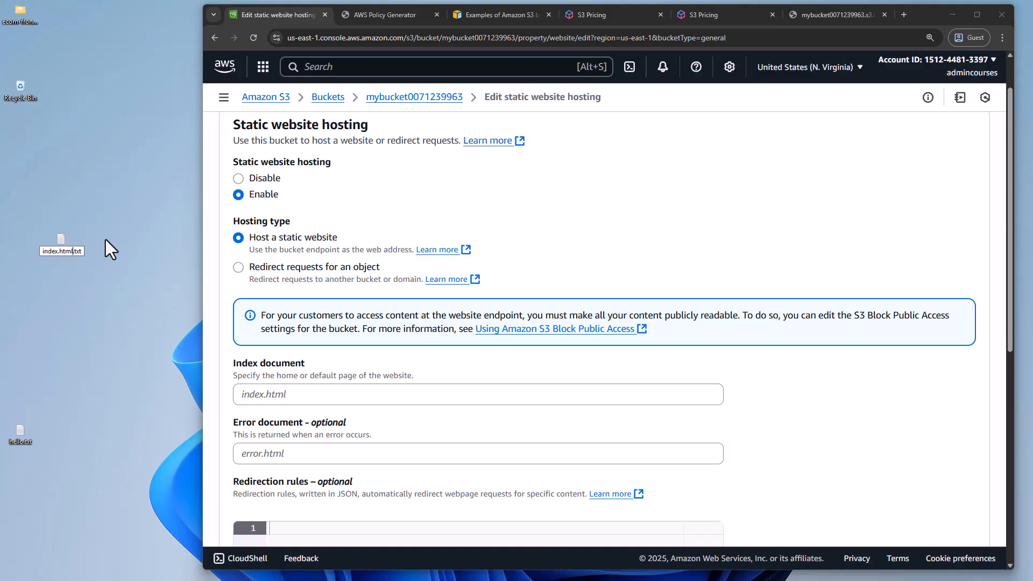
pyautogui.press('BackSpace')
pyautogui.press('BackSpace')
pyautogui.press('BackSpace')
pyautogui.press('BackSpace')
pyautogui.press('Return')
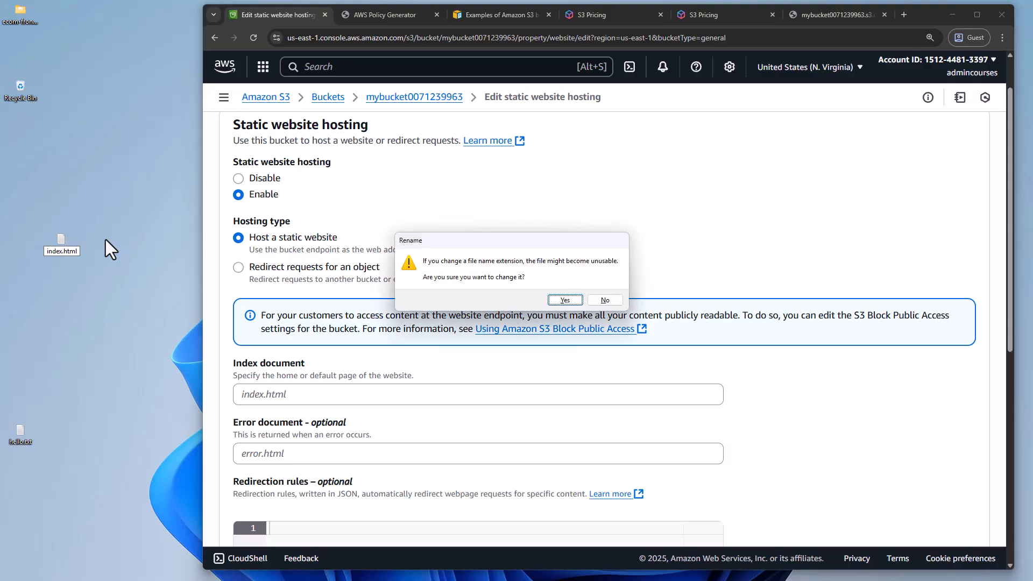
pyautogui.click(570, 300)
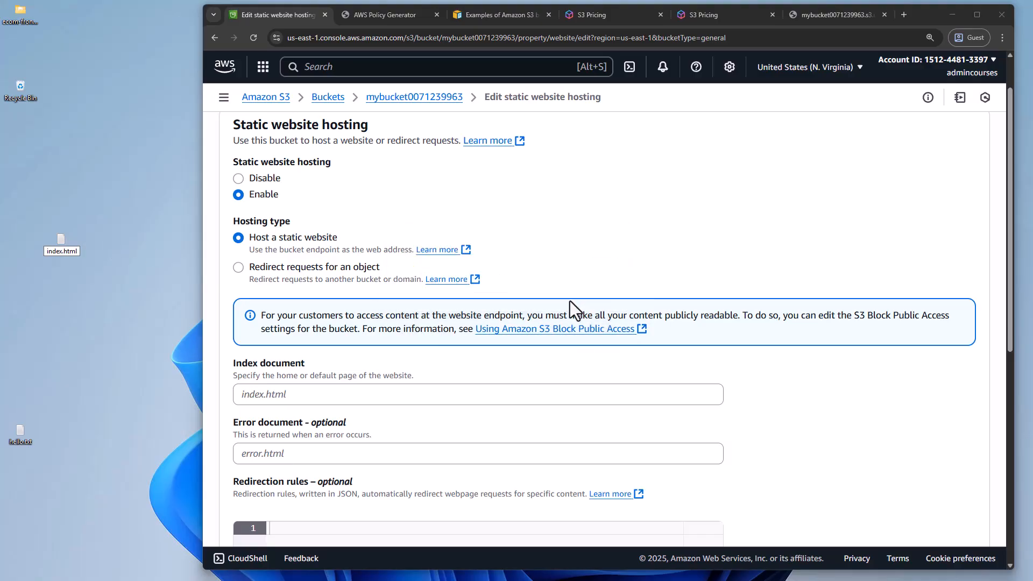
# Open index.html from the desktop in Notepad, fill it with the copied HTML code, and close the editor
pyautogui.rightClick(69, 245)
pyautogui.click(147, 461)
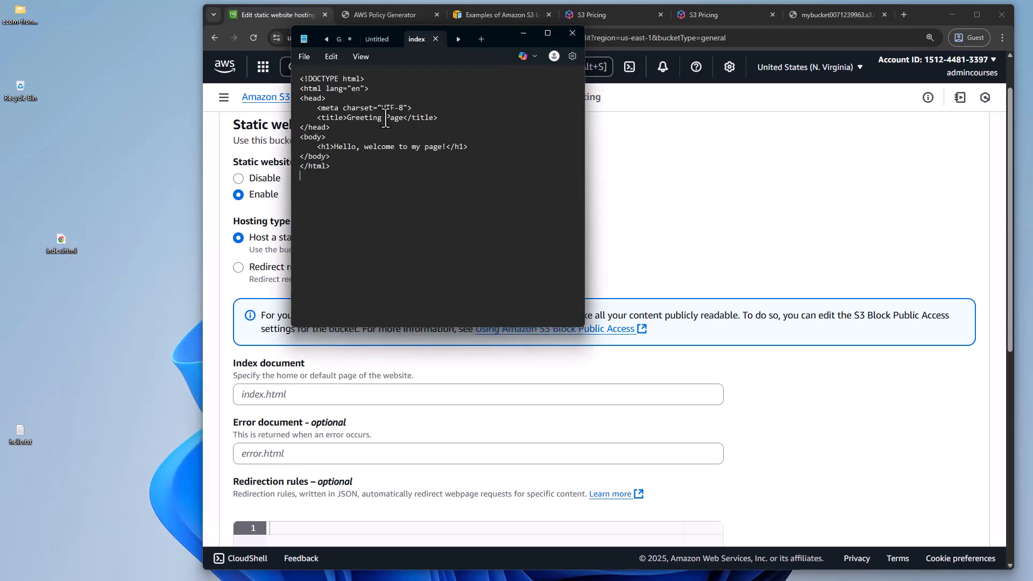
pyautogui.moveTo(311, 31); pyautogui.dragTo(167, 60)
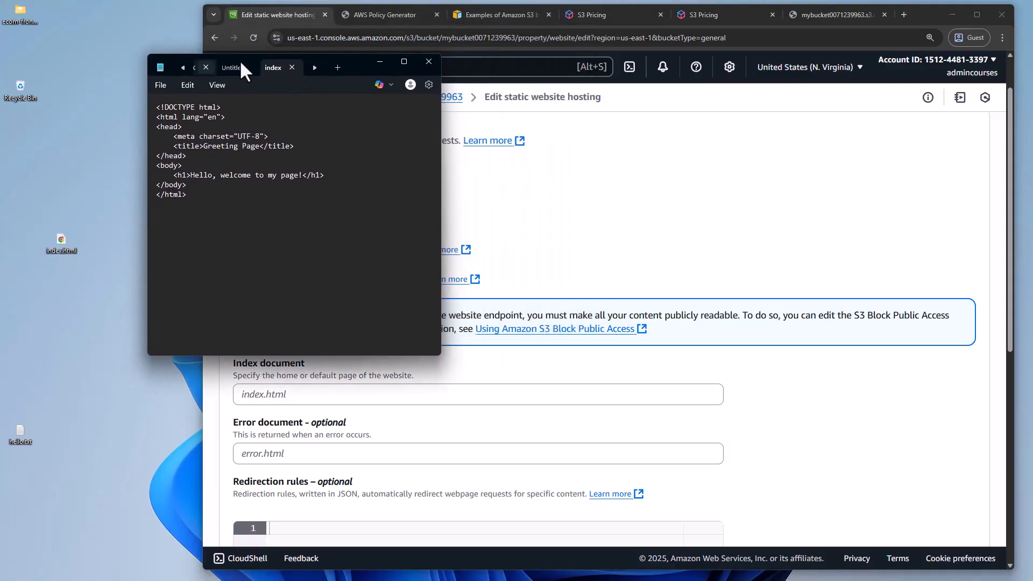
pyautogui.click(423, 63)
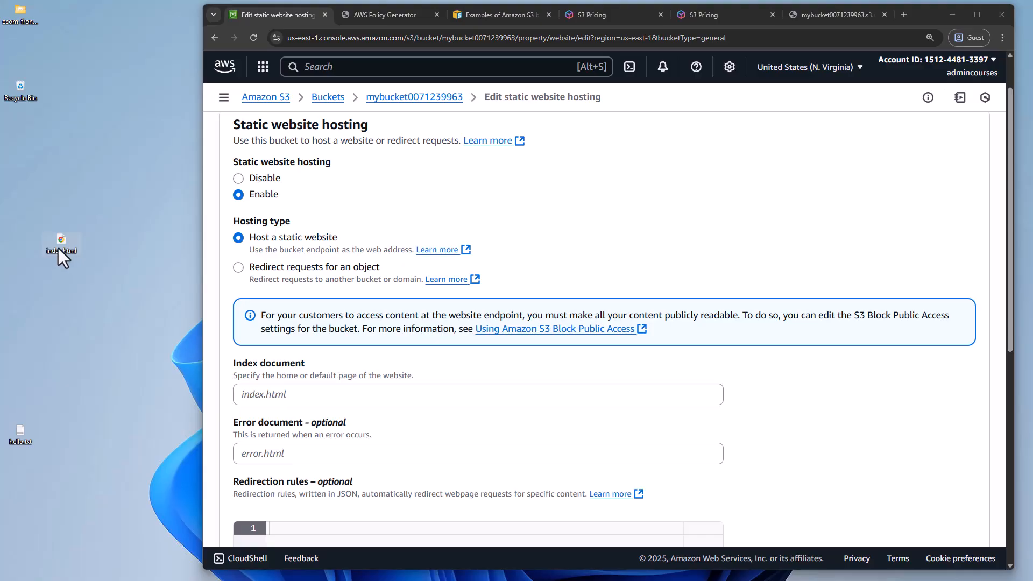
# Preview the desktop index.html in a new browser tab, close it, and return to the static website hosting settings
pyautogui.click(905, 15)
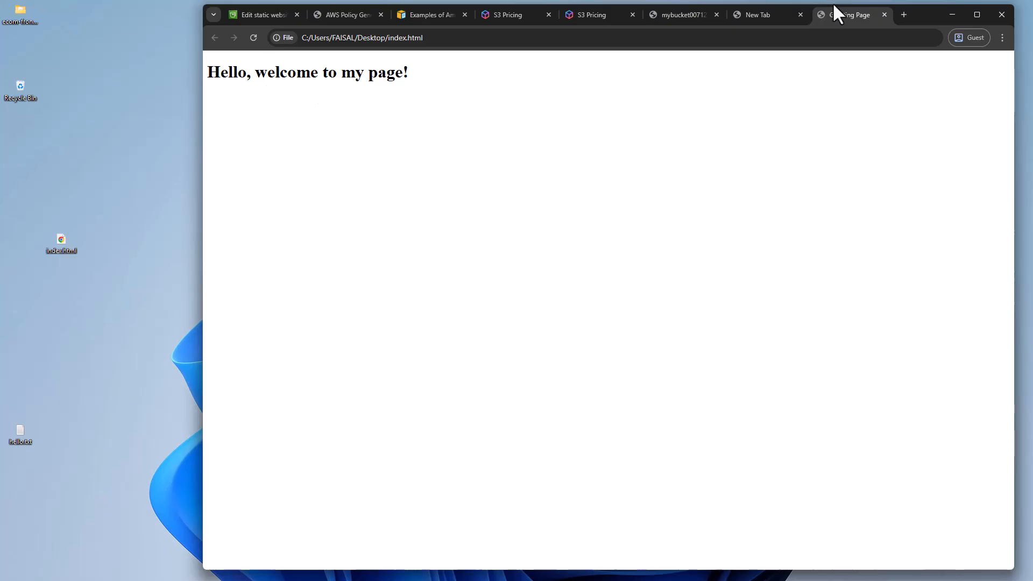
pyautogui.click(885, 14)
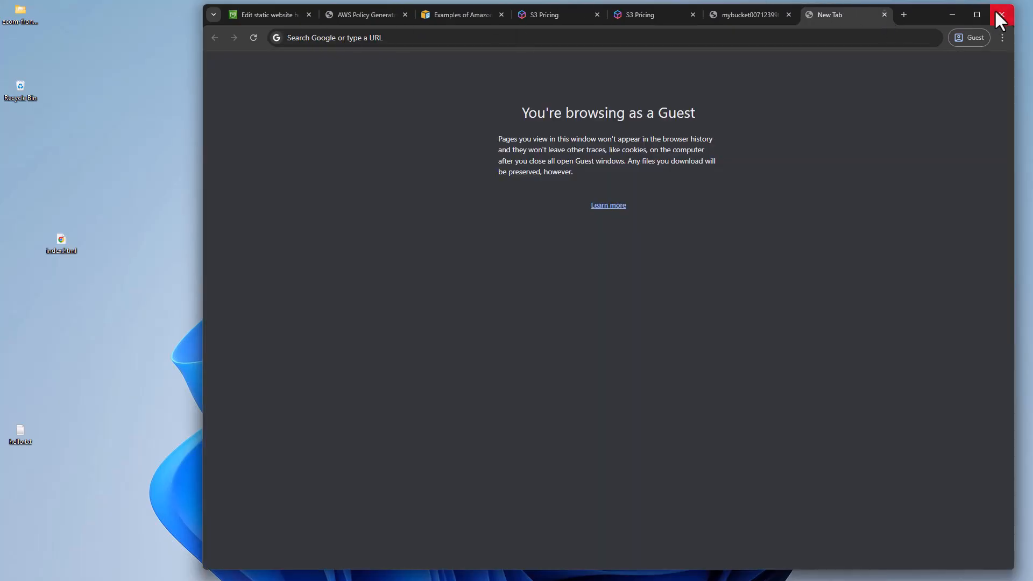
pyautogui.click(285, 15)
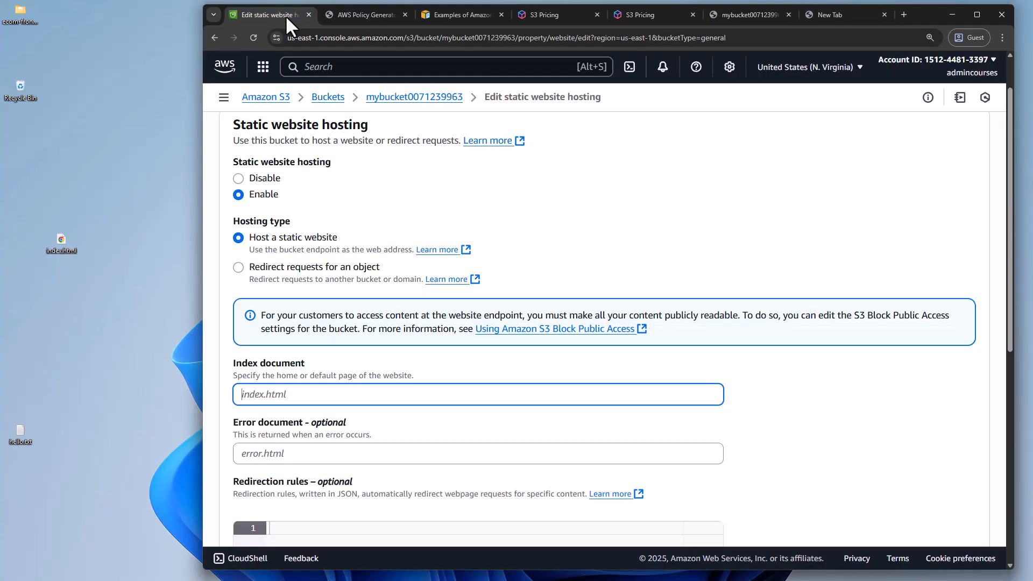
# Set the index document to index.html in the static website hosting settings and save the changes
pyautogui.write('index.html')
pyautogui.click(366, 349)
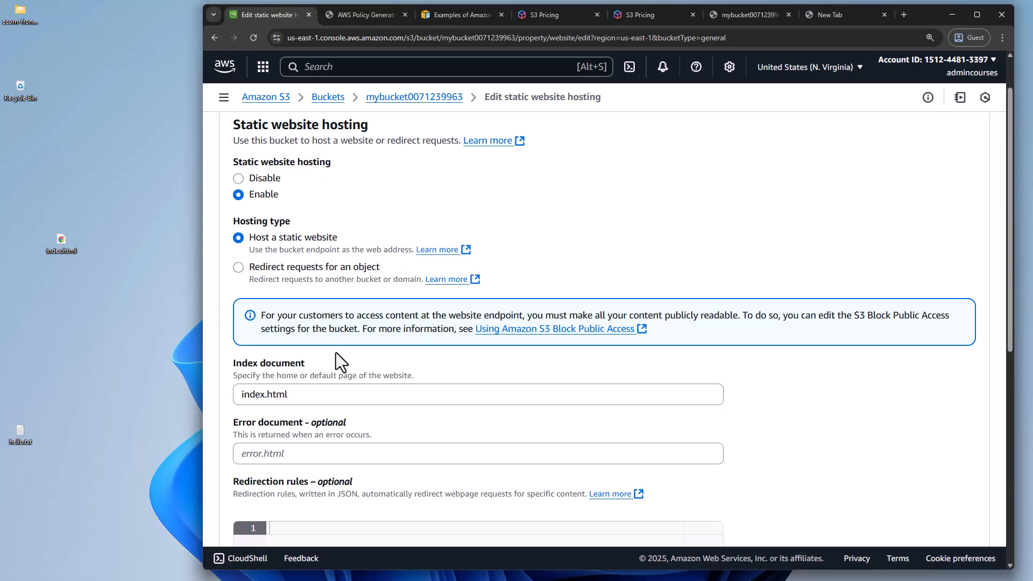
pyautogui.scroll(-2, 276, 418)
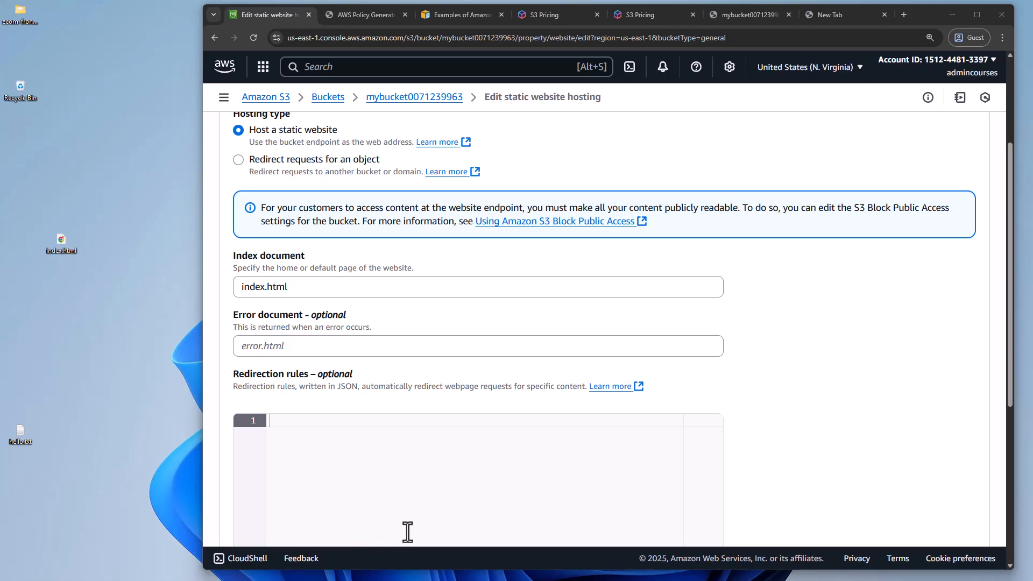
pyautogui.scroll(-5, 840, 403)
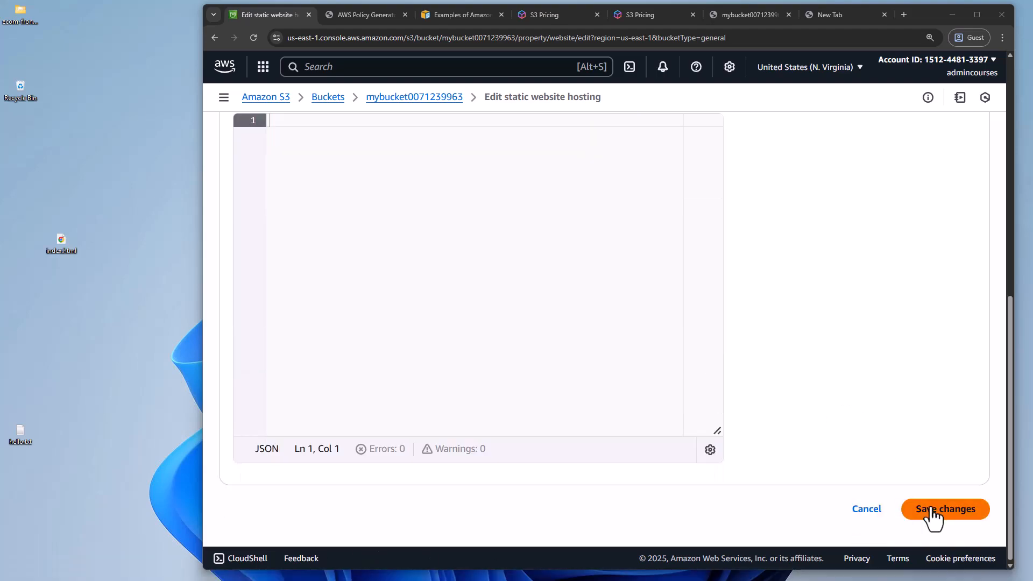
pyautogui.scroll(8, 694, 417)
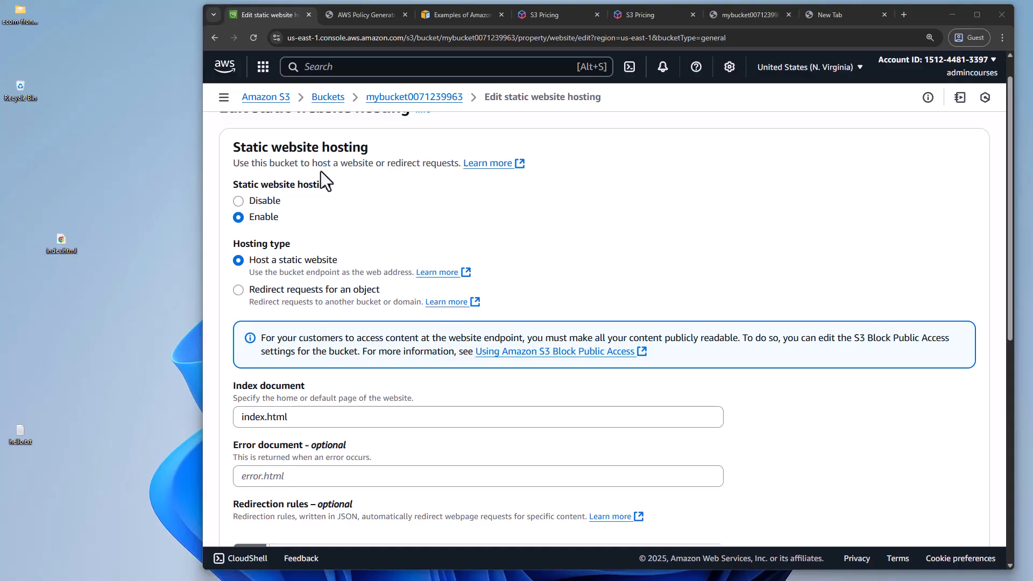
pyautogui.scroll(-8, 918, 463)
pyautogui.click(926, 511)
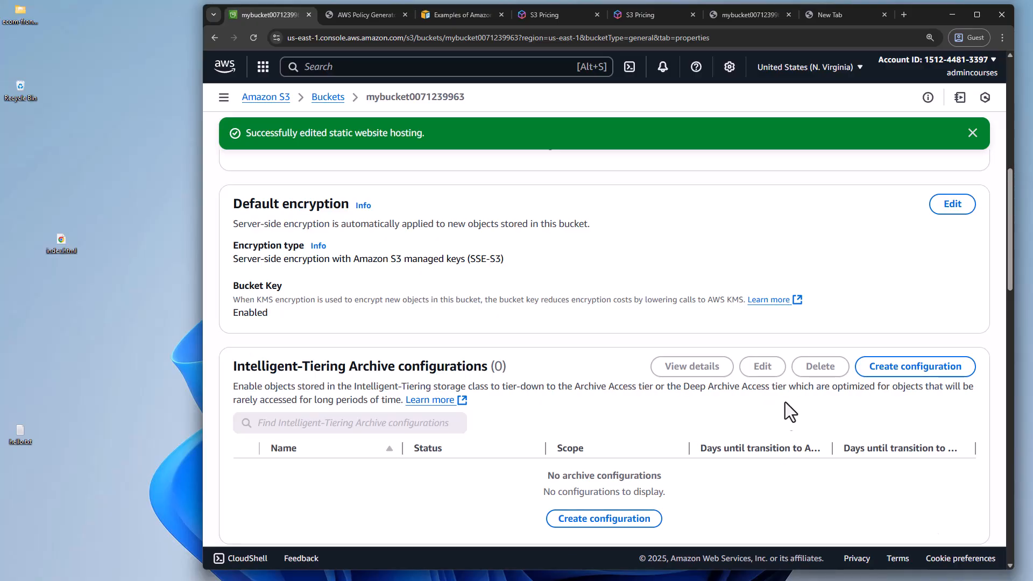
# Find the bucket website endpoint in the Static website hosting section of the bucket's properties
pyautogui.scroll(-15, 760, 429)
pyautogui.scroll(-5, 760, 420)
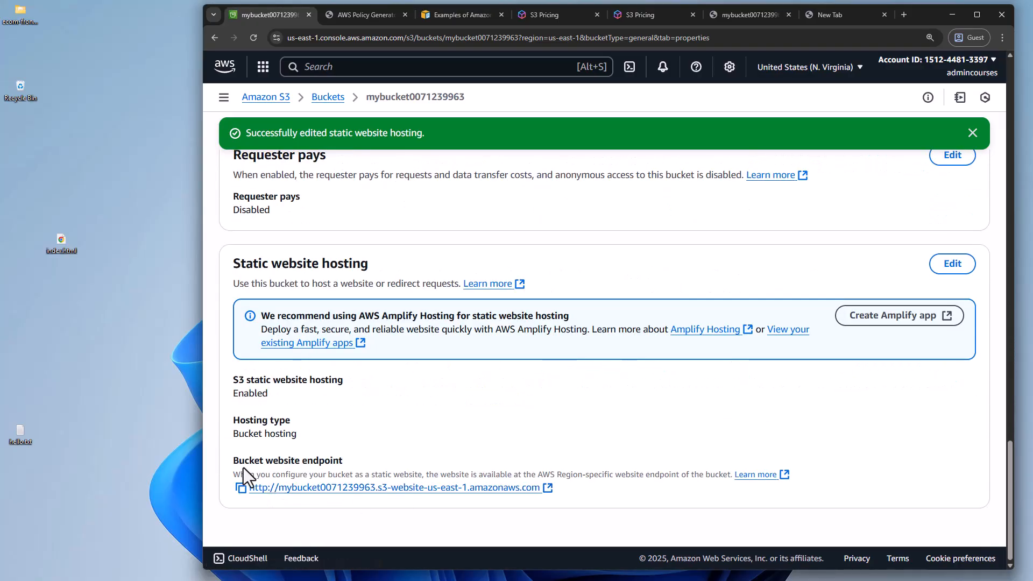
pyautogui.moveTo(232, 461); pyautogui.dragTo(337, 463)
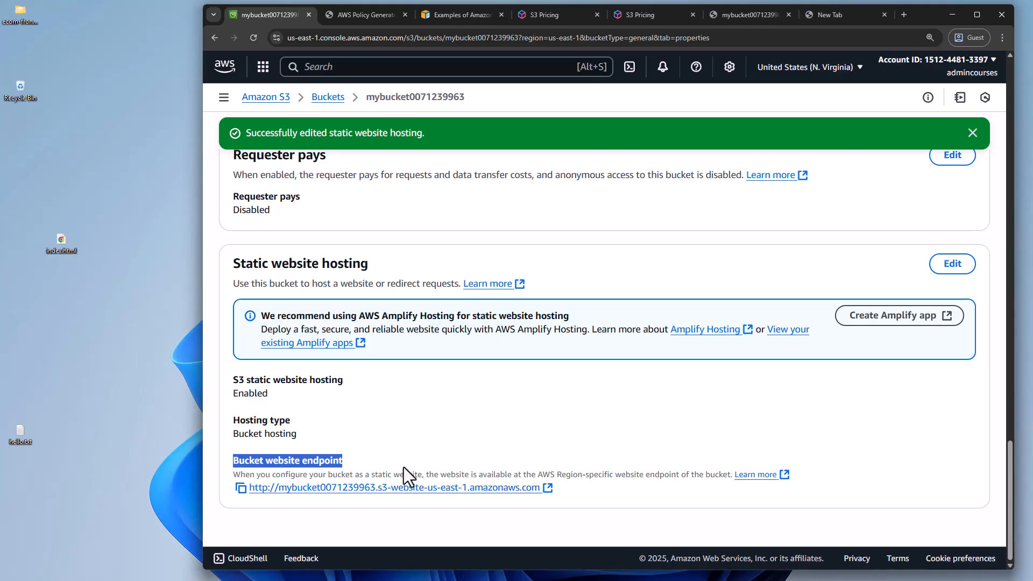
pyautogui.rightClick(336, 98)
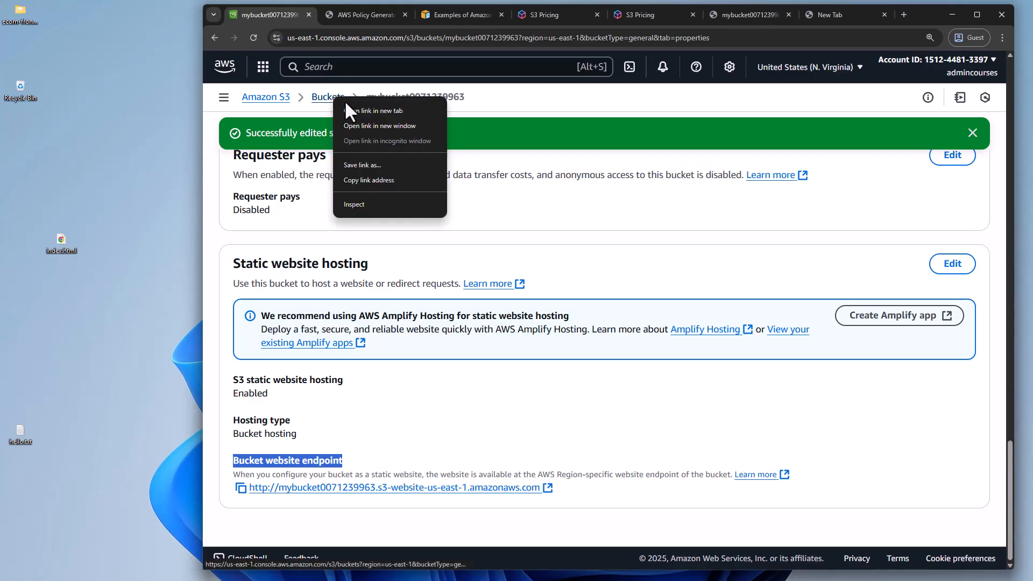
pyautogui.click(353, 110)
pyautogui.click(337, 11)
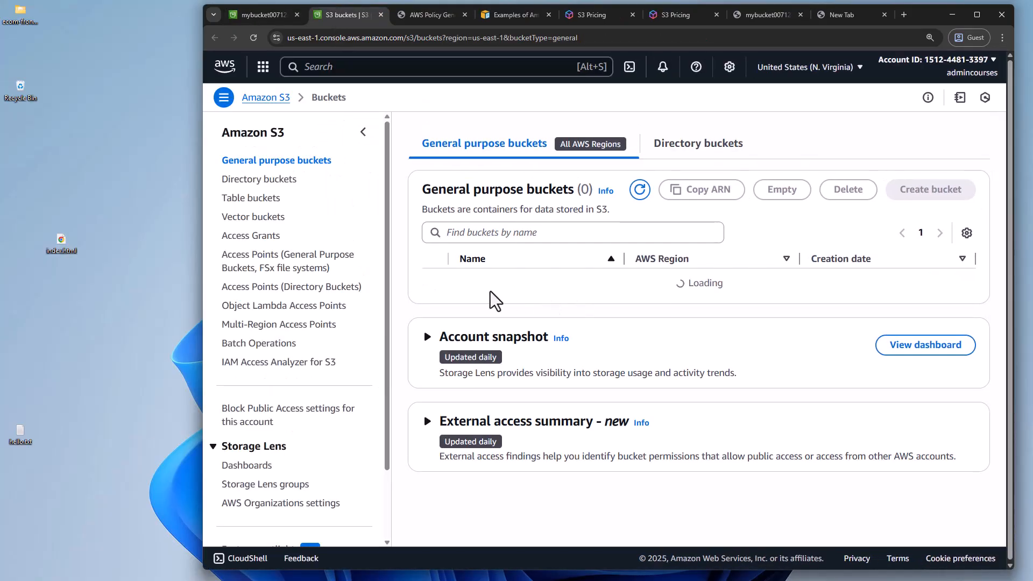
pyautogui.click(489, 289)
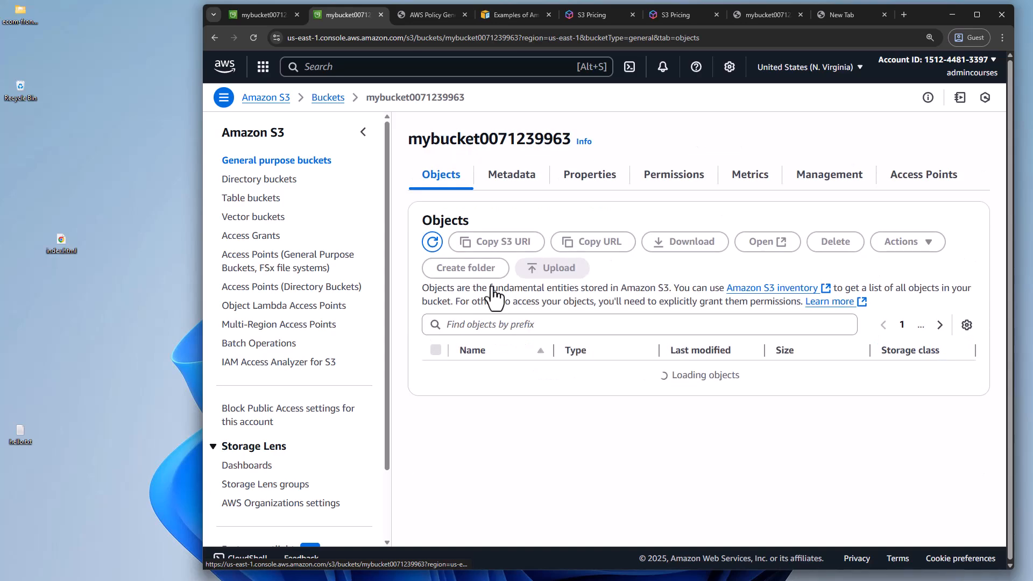
pyautogui.click(363, 133)
pyautogui.moveTo(58, 244); pyautogui.dragTo(414, 398)
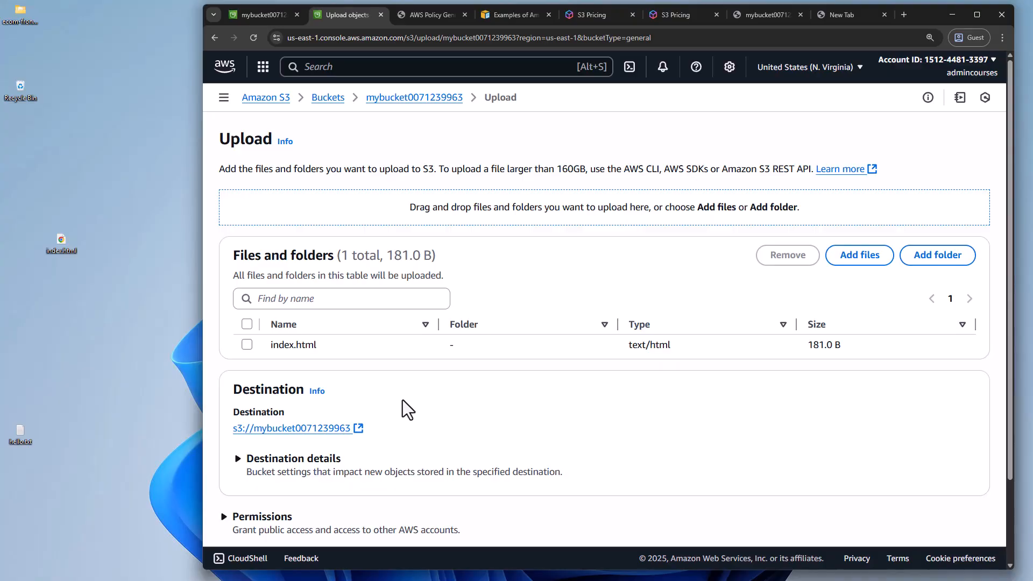
pyautogui.scroll(-2, 871, 377)
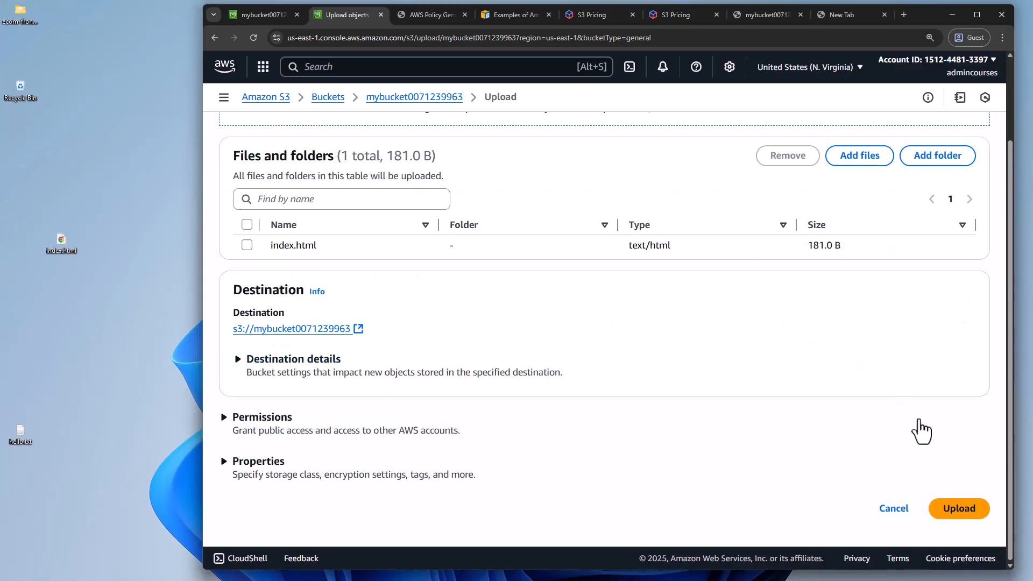
pyautogui.click(960, 510)
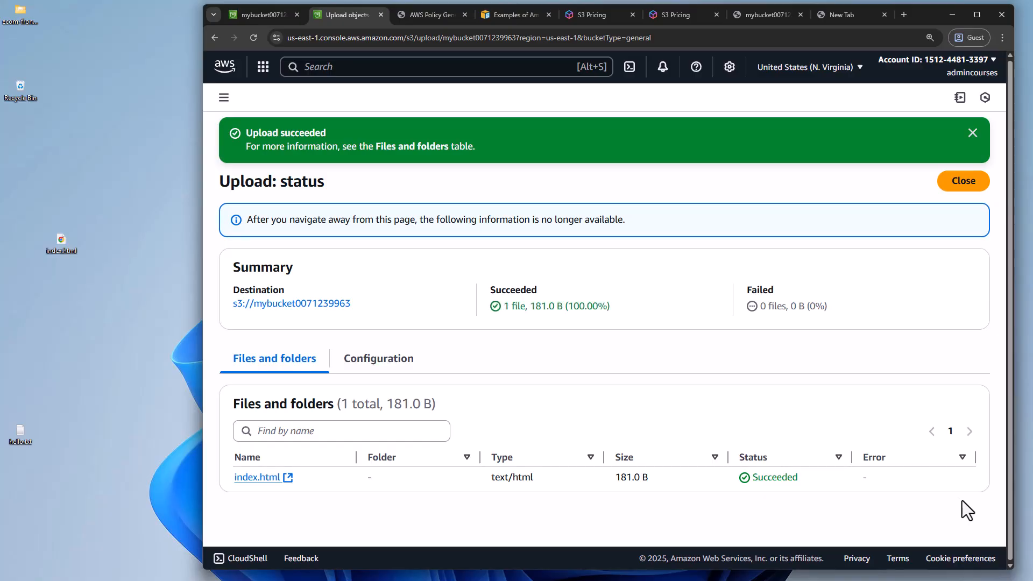
pyautogui.click(973, 14)
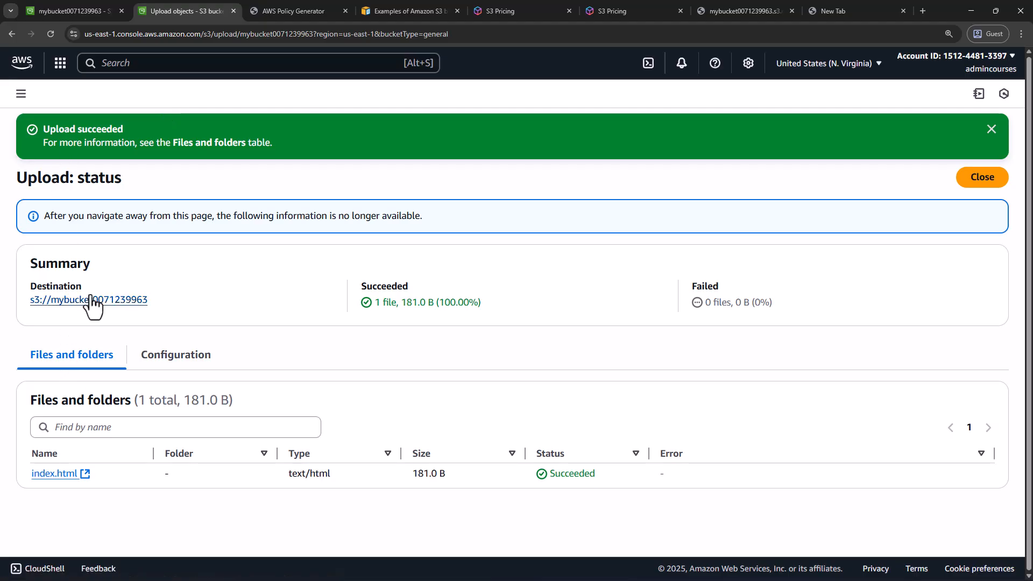
pyautogui.click(21, 95)
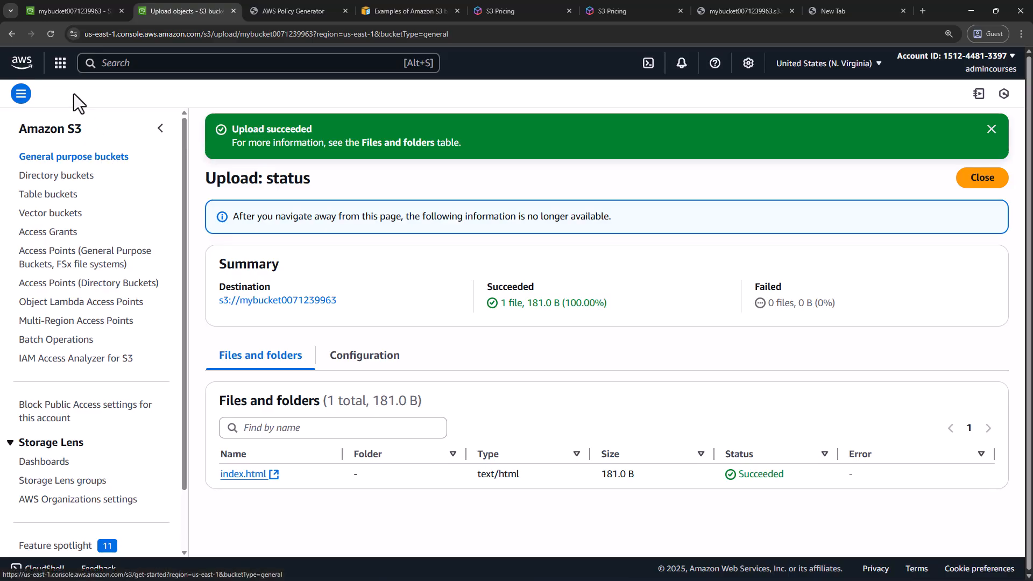
pyautogui.click(72, 157)
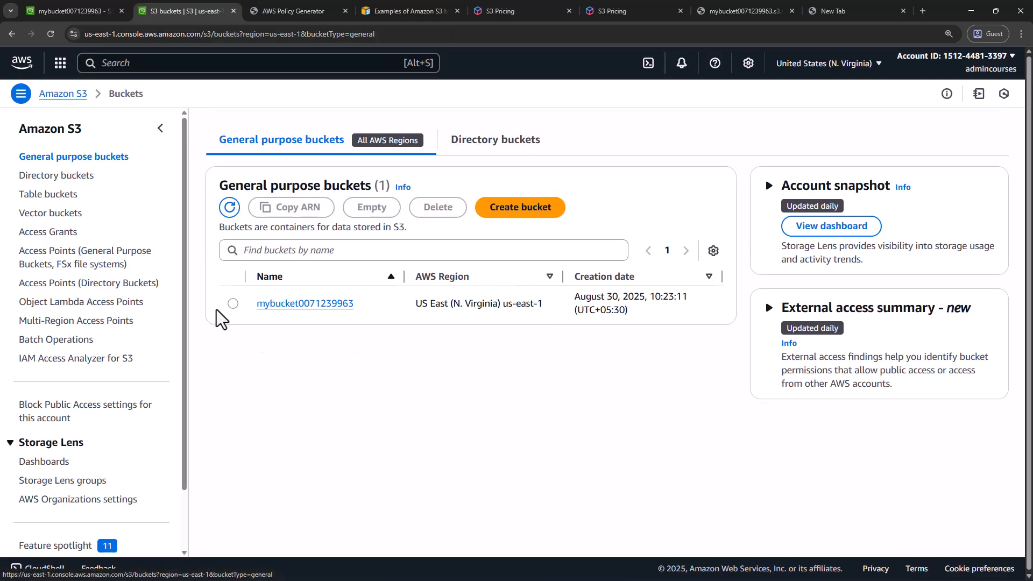
pyautogui.click(274, 303)
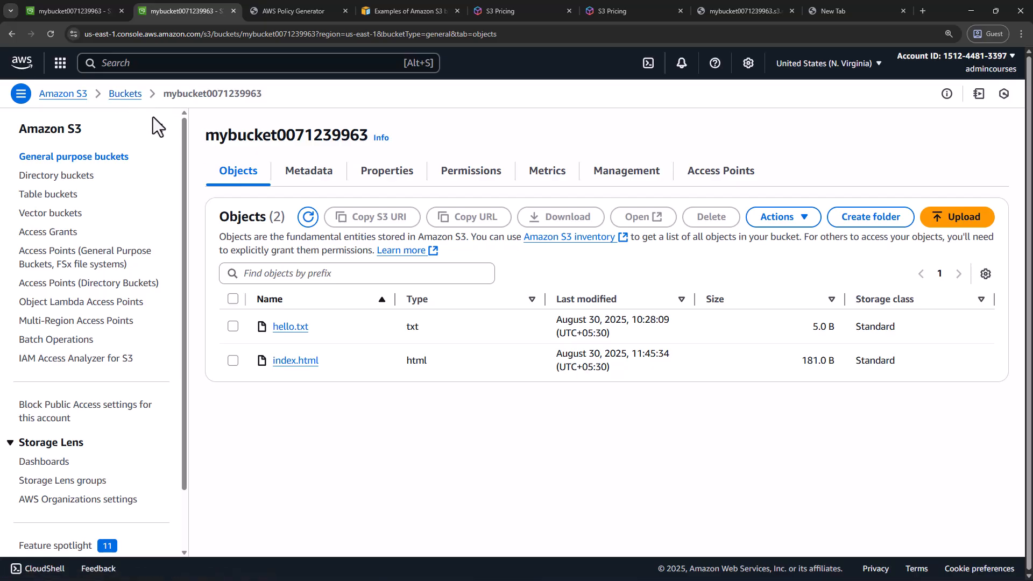
pyautogui.click(160, 130)
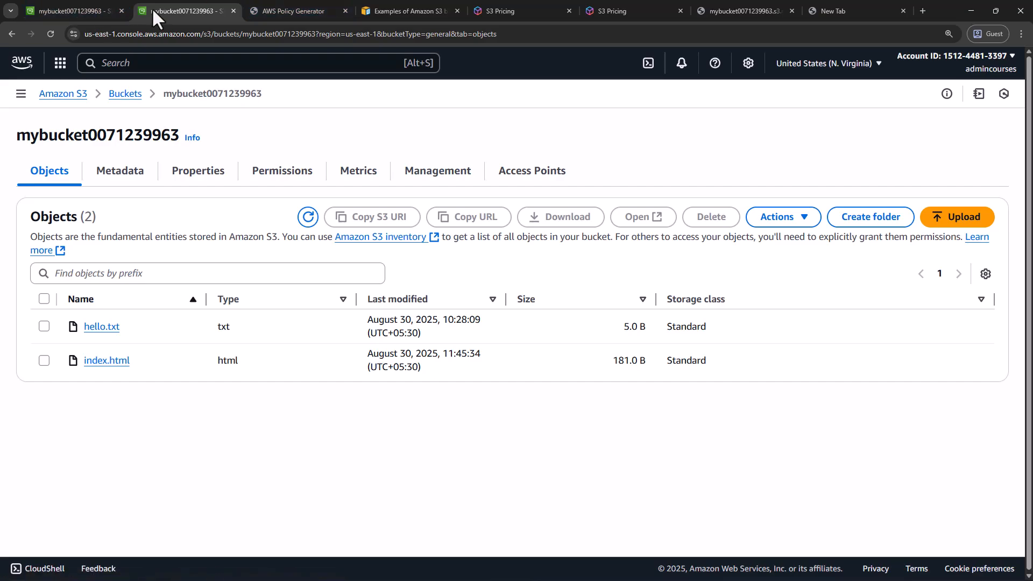
# Open the bucket website endpoint from the static website hosting properties and enlarge the page for viewing
pyautogui.click(86, 11)
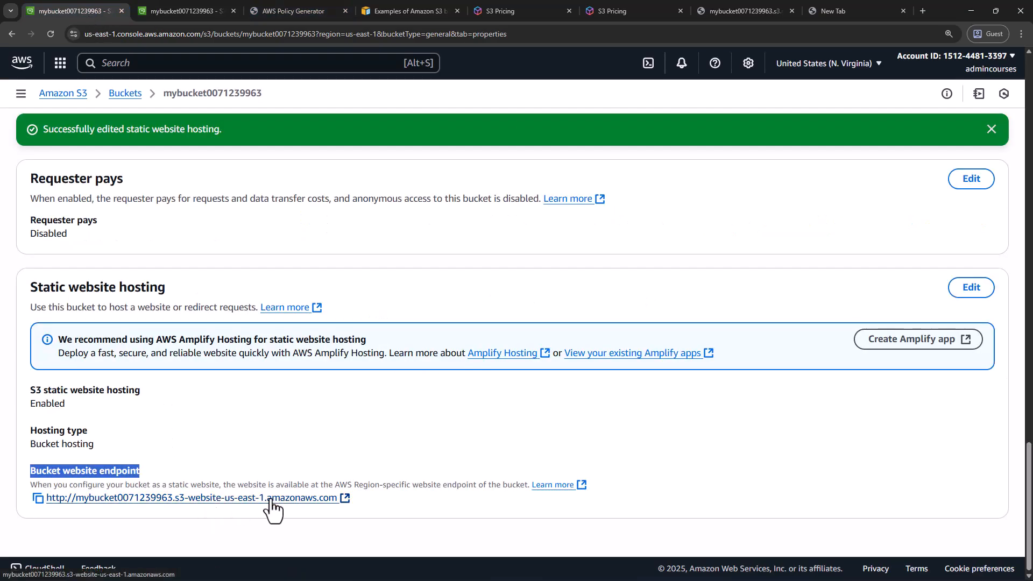
pyautogui.click(272, 498)
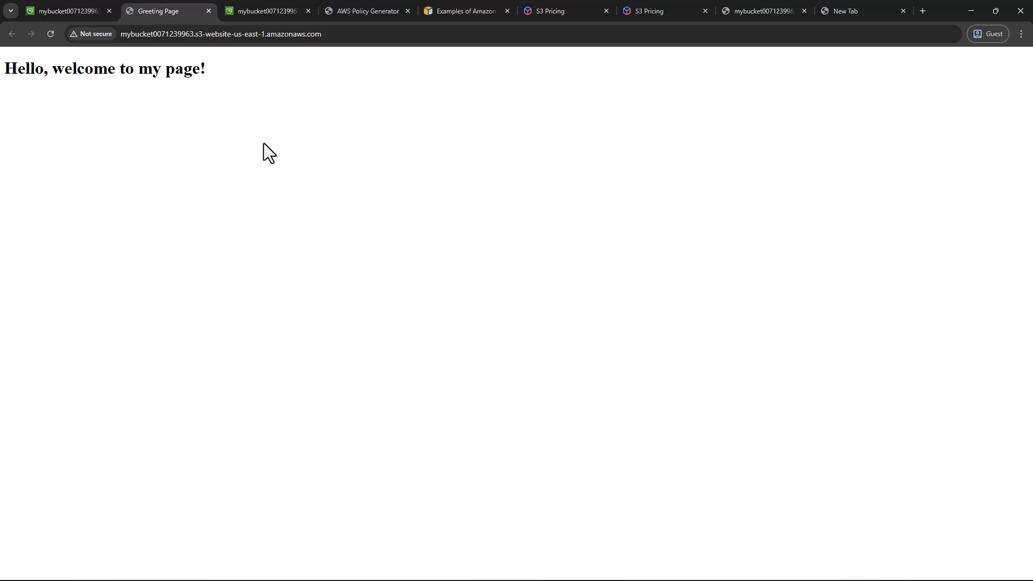
pyautogui.hotkey('ctrl', '+')
pyautogui.hotkey('ctrl', '+')
pyautogui.hotkey('ctrl', '+')
pyautogui.hotkey('ctrl', '+')
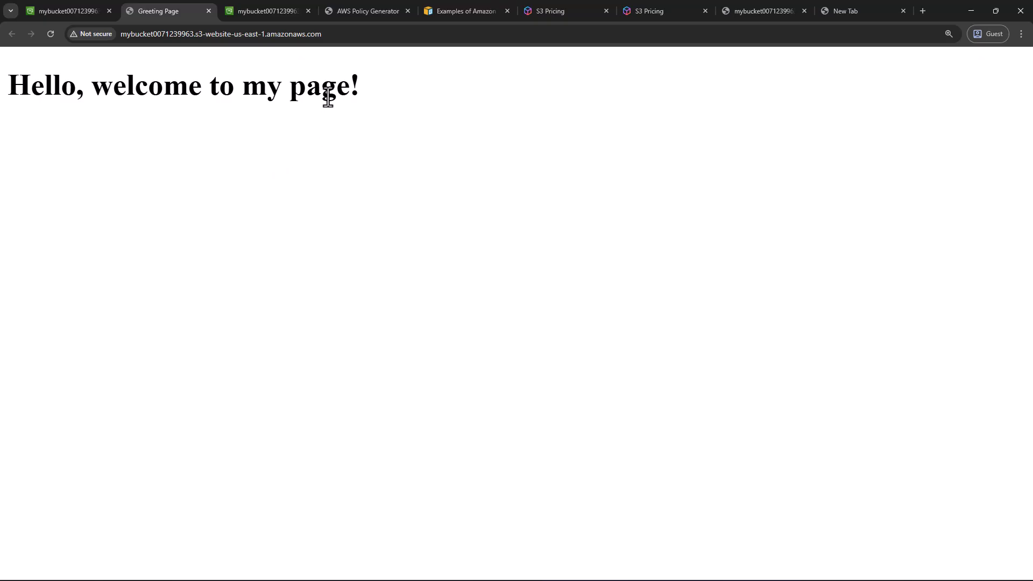
# Review the bucket's object list, the hosted page, and the Static website hosting section across the open tabs
pyautogui.click(259, 10)
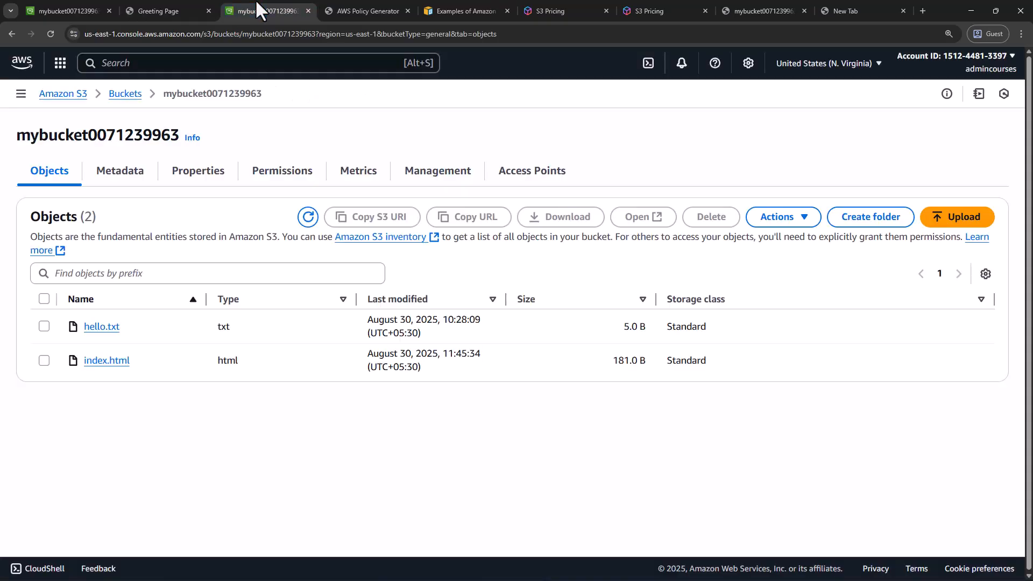
pyautogui.click(37, 4)
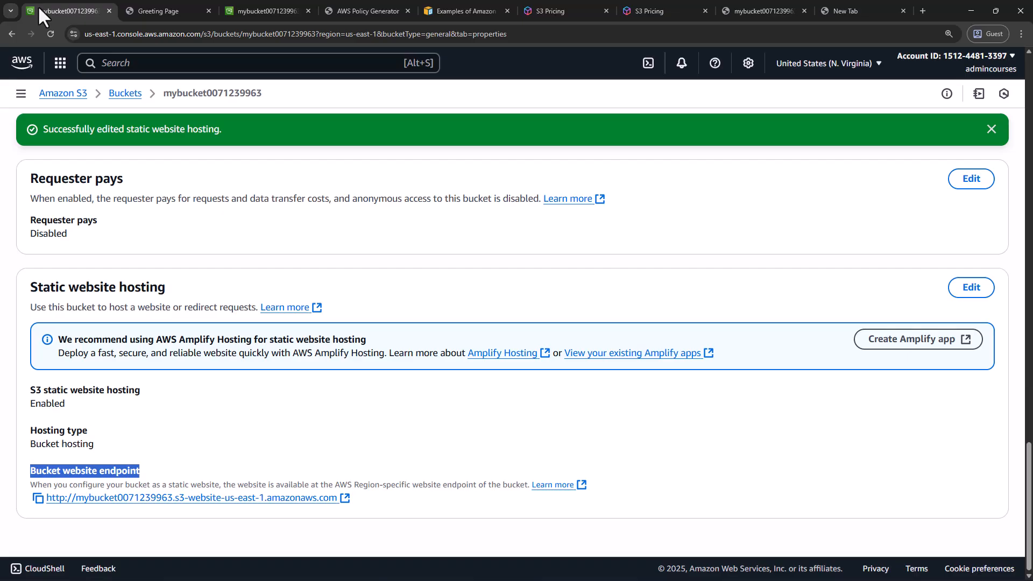
pyautogui.click(254, 12)
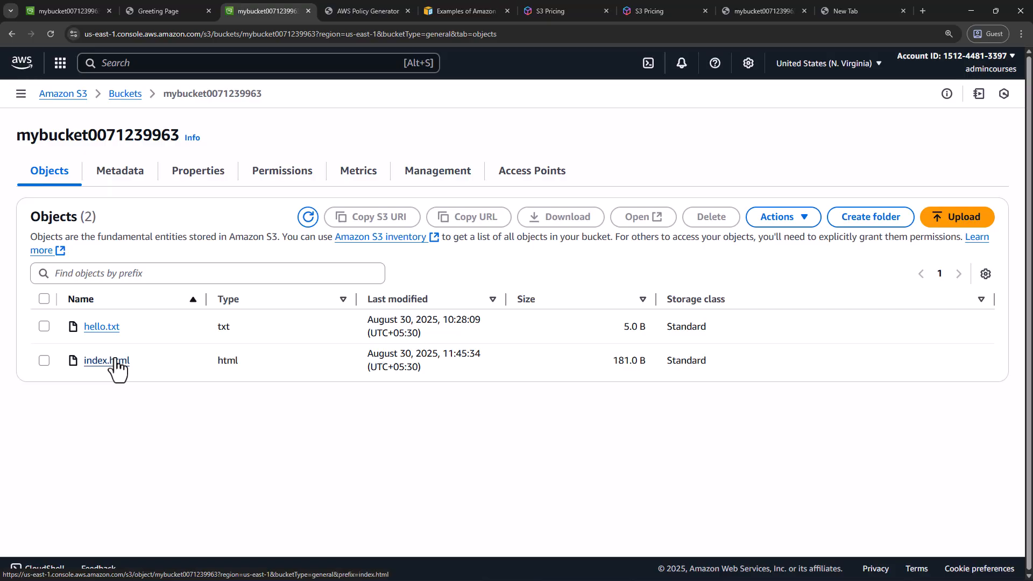
pyautogui.click(149, 11)
pyautogui.click(88, 12)
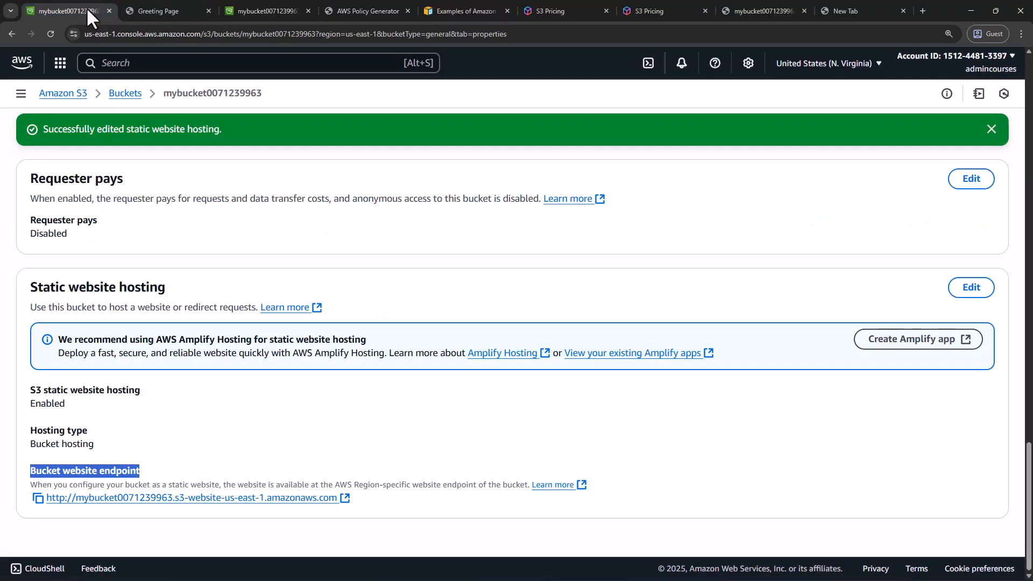
pyautogui.moveTo(29, 286); pyautogui.dragTo(177, 287)
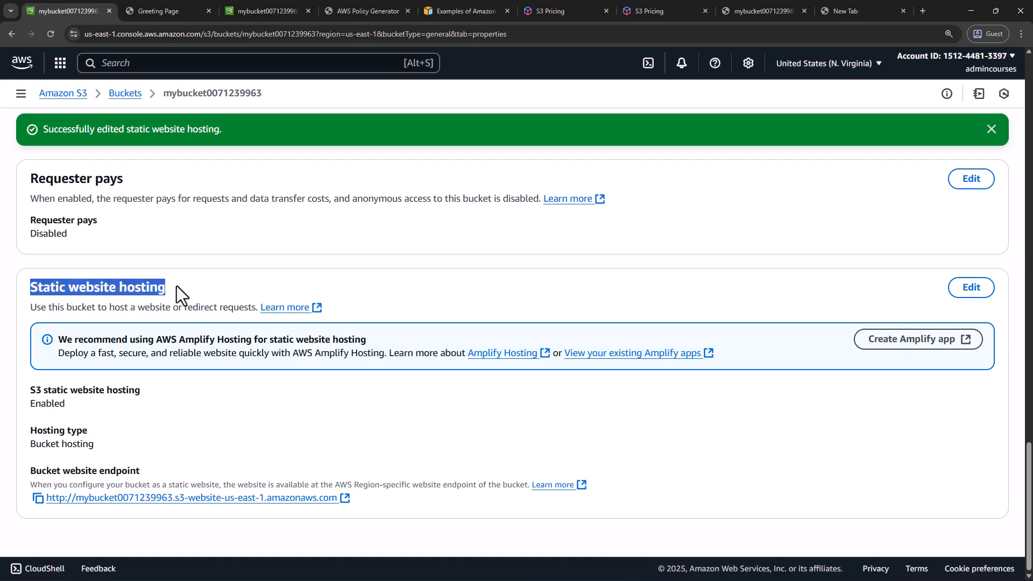
pyautogui.click(205, 283)
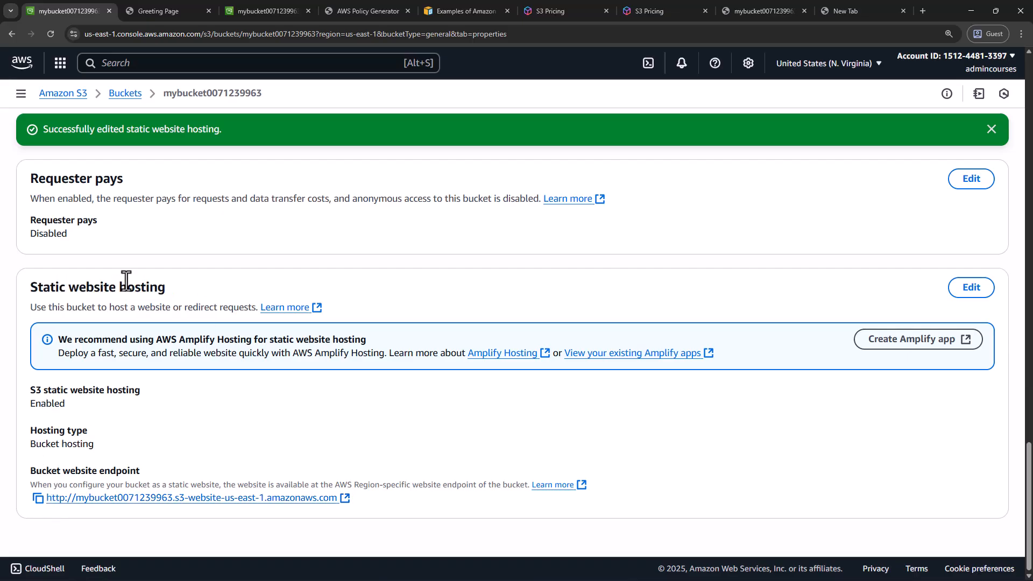
# Open the static website hosting settings, check the index document entry, and leave without saving
pyautogui.click(972, 287)
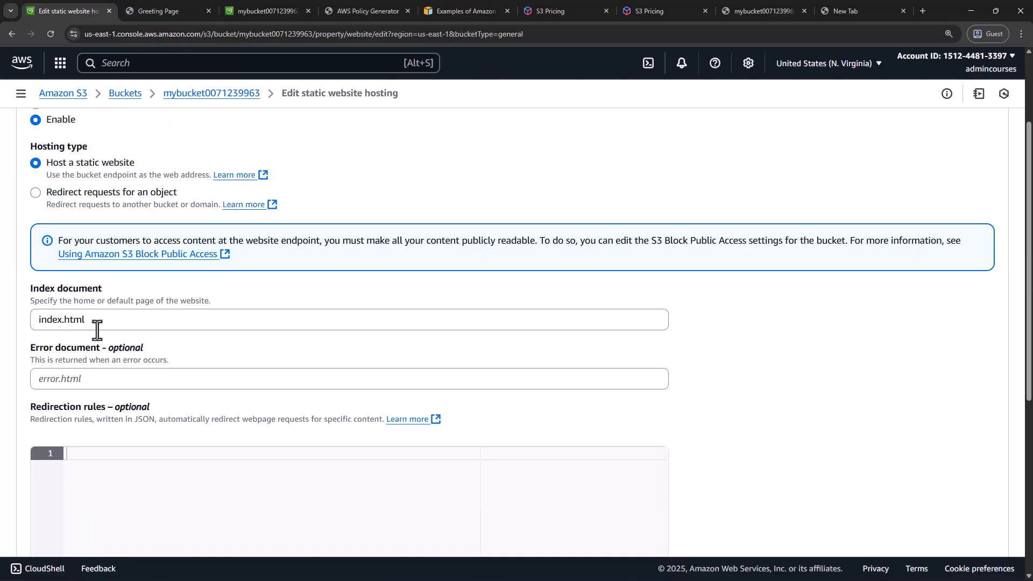
pyautogui.doubleClick(97, 331)
pyautogui.click(114, 295)
pyautogui.scroll(-3, 128, 285)
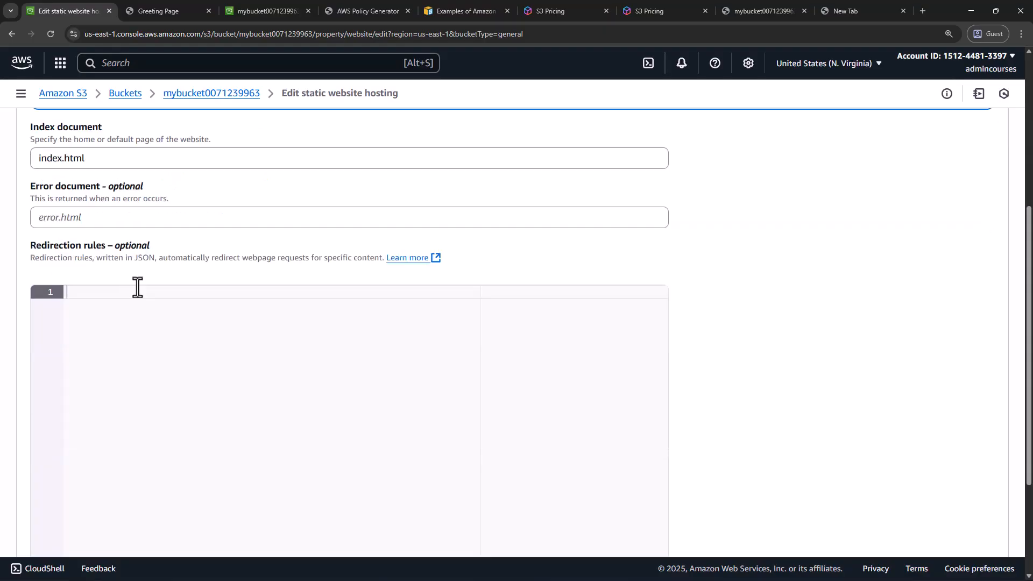
pyautogui.scroll(-3, 128, 286)
pyautogui.click(884, 519)
# Open the website endpoint again from the Static website hosting section to view the hosted page
pyautogui.scroll(-4, 288, 396)
pyautogui.scroll(-15, 288, 396)
pyautogui.click(108, 498)
pyautogui.click(163, 1)
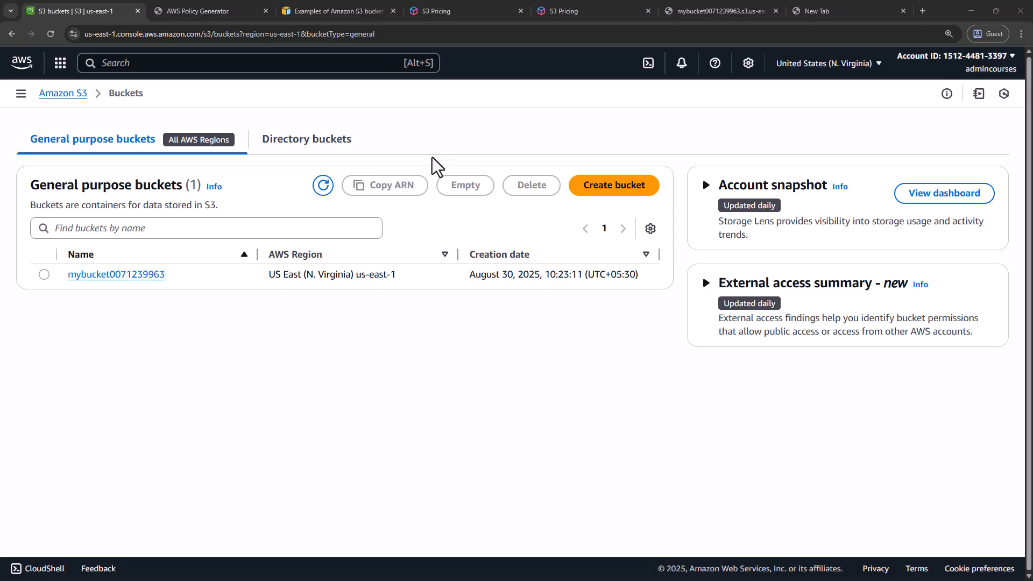
pyautogui.click(117, 275)
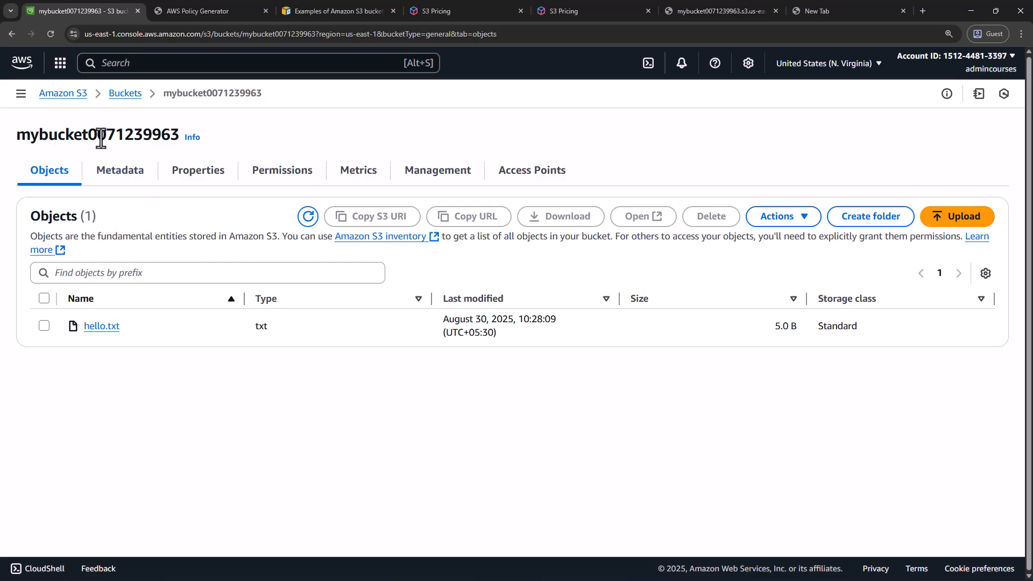
pyautogui.click(204, 180)
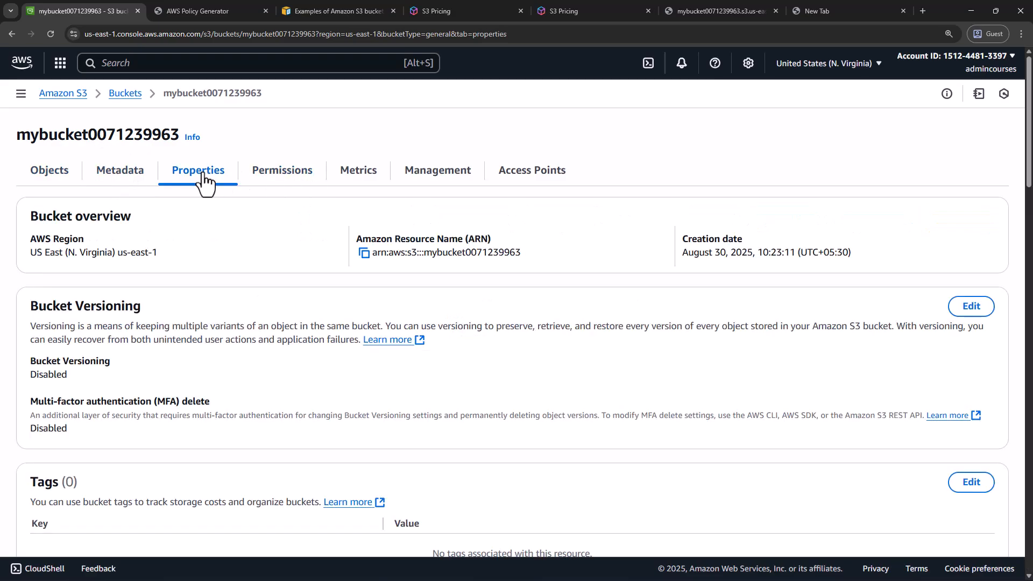
pyautogui.moveTo(27, 304); pyautogui.dragTo(147, 311)
pyautogui.moveTo(30, 328); pyautogui.dragTo(188, 319)
pyautogui.moveTo(278, 320); pyautogui.dragTo(379, 326)
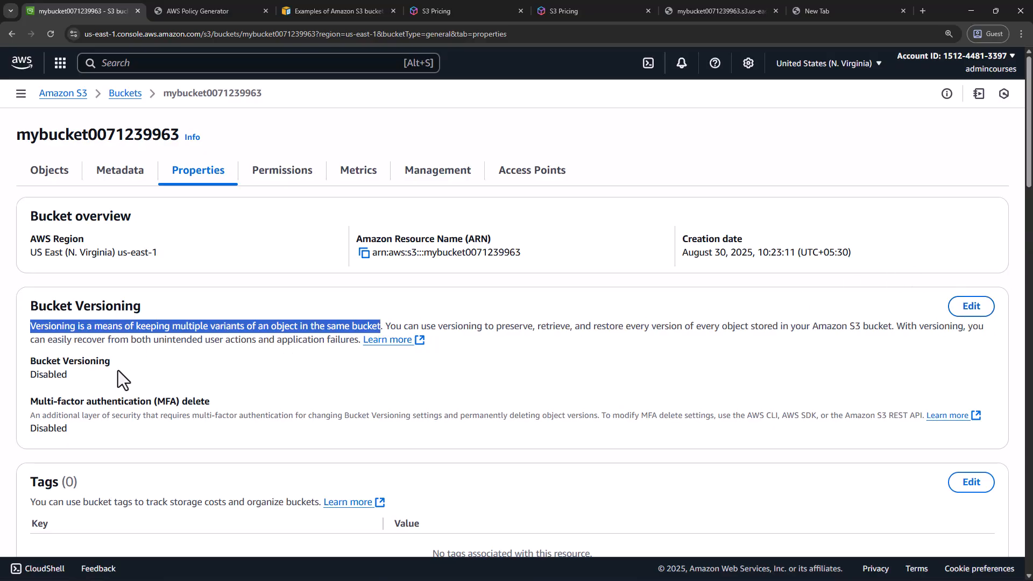
pyautogui.moveTo(30, 361); pyautogui.dragTo(85, 383)
pyautogui.click(695, 318)
pyautogui.click(968, 308)
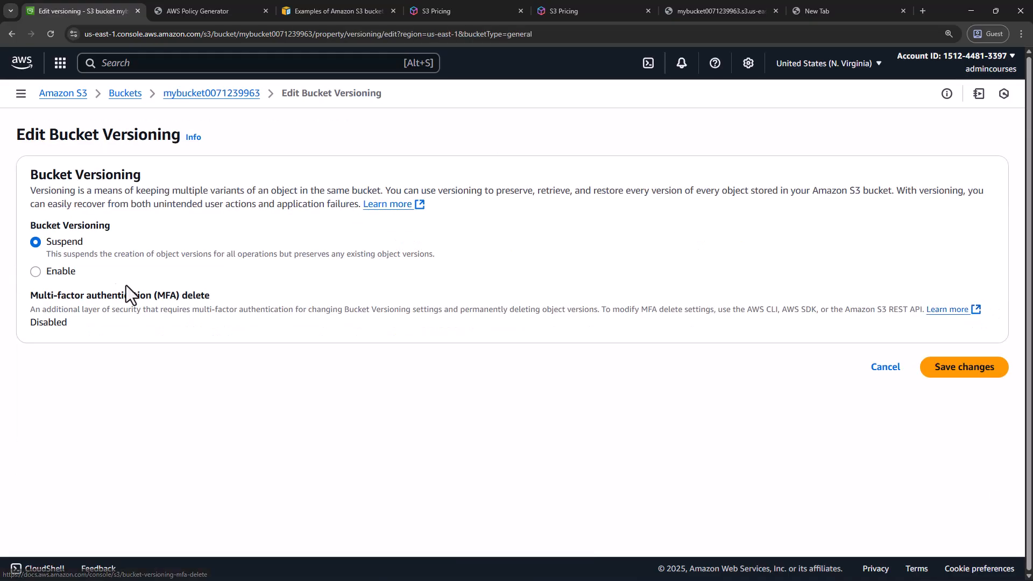
pyautogui.click(62, 276)
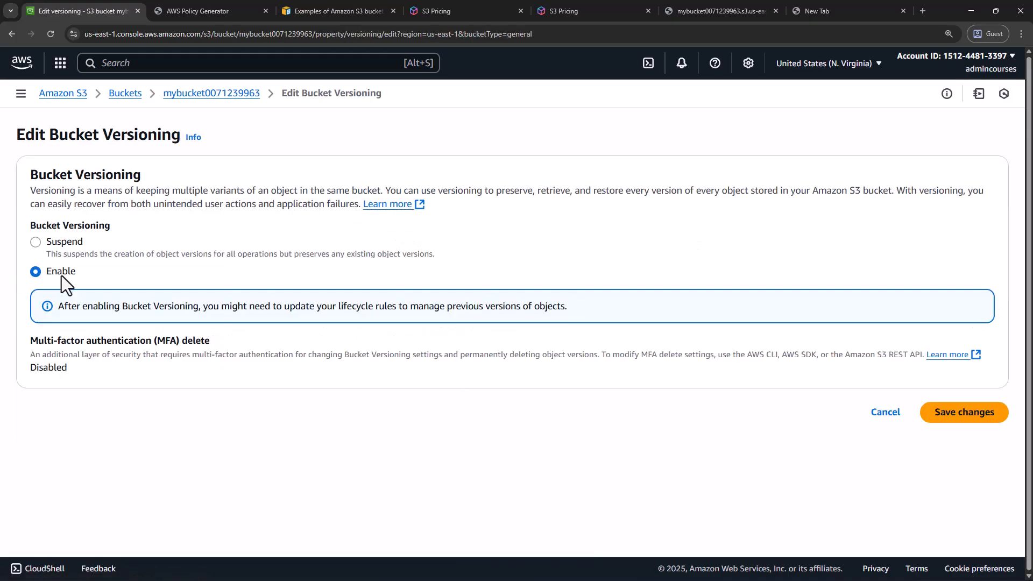
pyautogui.click(950, 422)
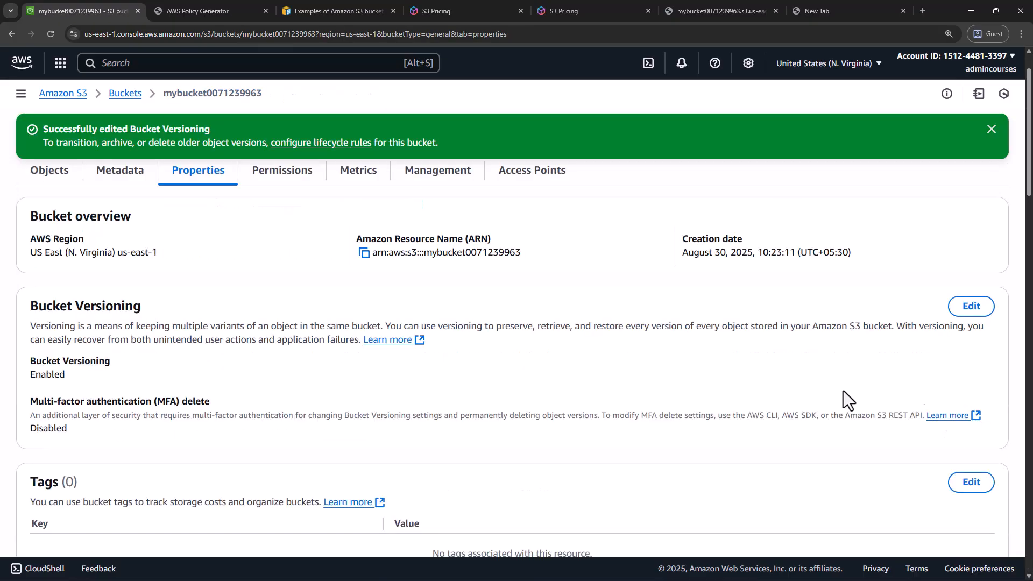
# Upload hello.txt from the desktop again to the bucket's object list
pyautogui.click(52, 181)
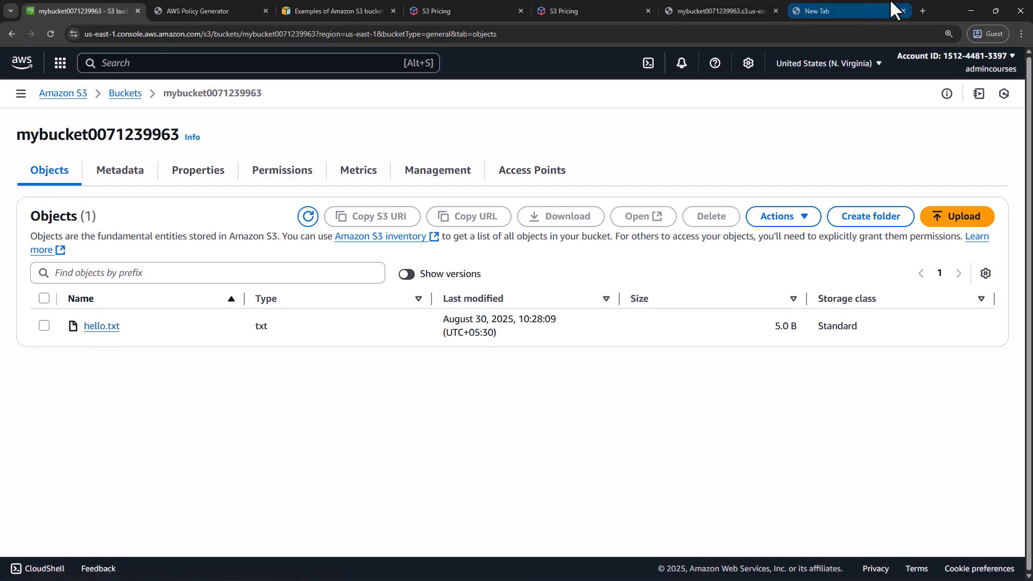
pyautogui.moveTo(931, 11); pyautogui.dragTo(918, 29)
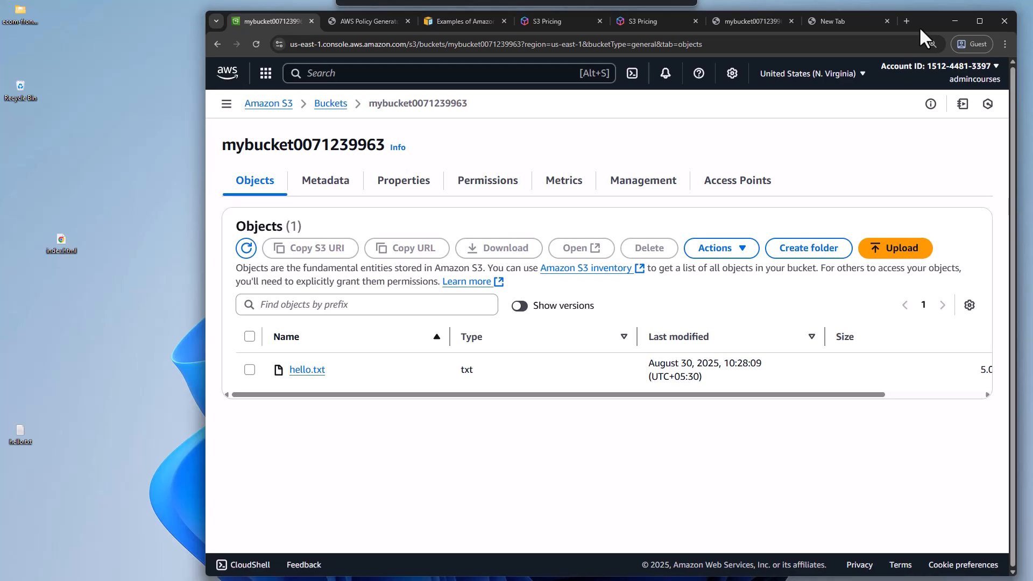
pyautogui.click(25, 447)
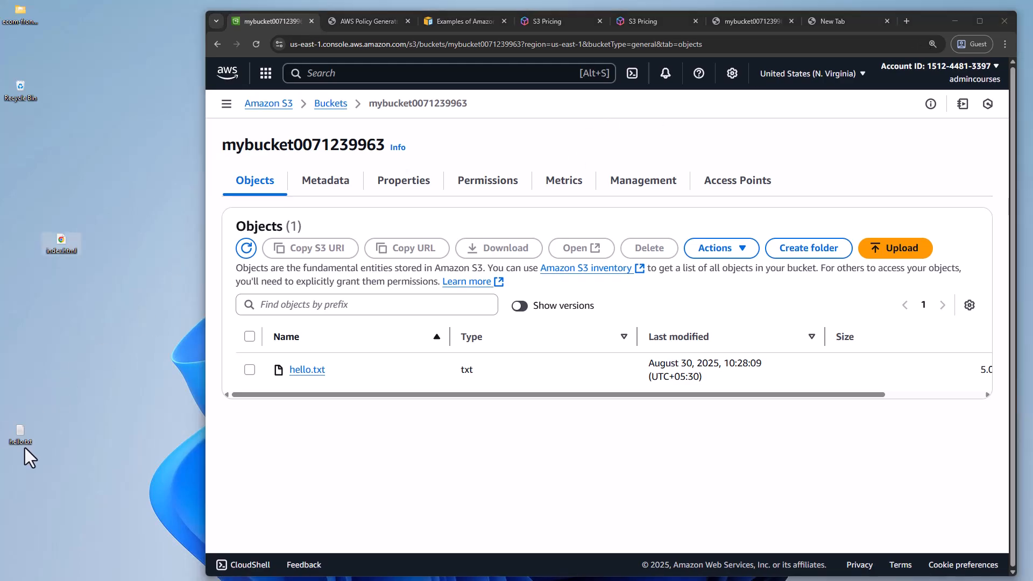
pyautogui.moveTo(20, 439); pyautogui.dragTo(418, 417)
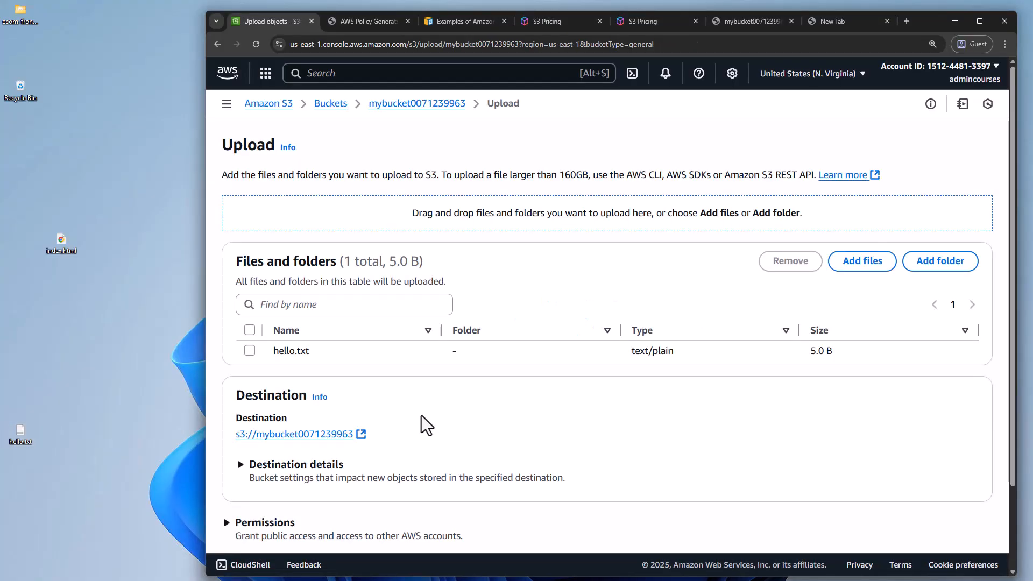
pyautogui.scroll(-3, 440, 398)
pyautogui.click(963, 515)
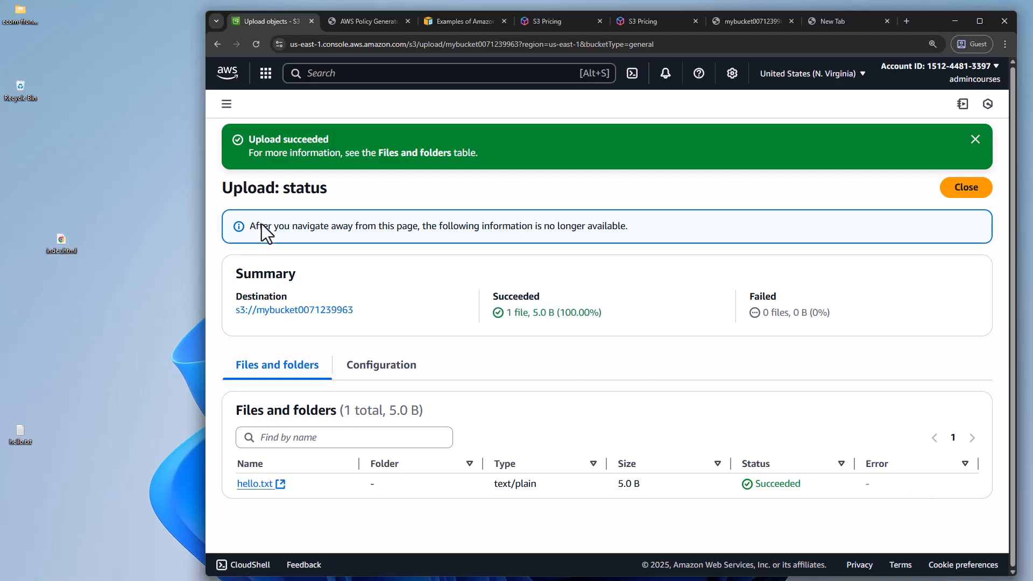
pyautogui.click(225, 106)
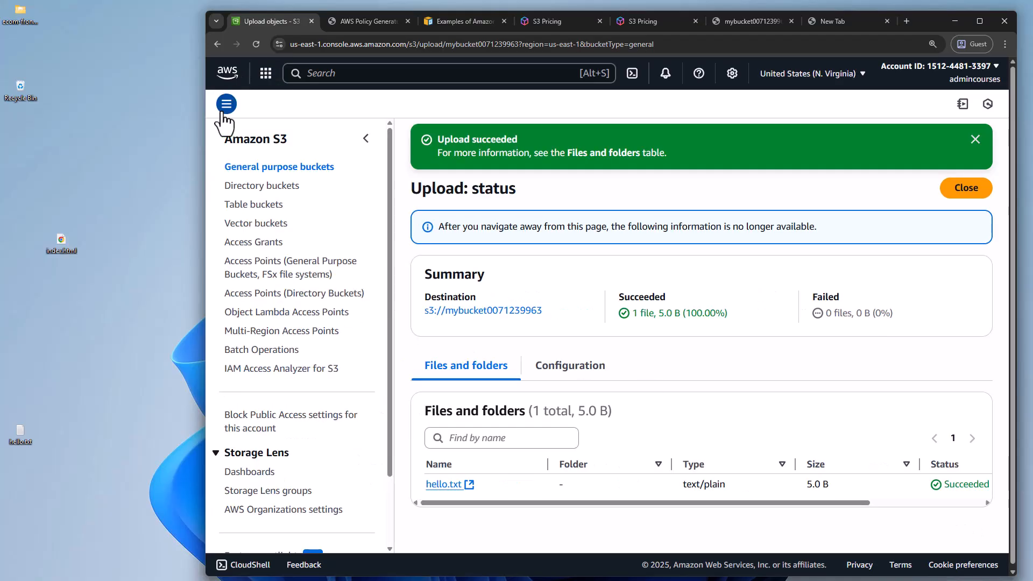
pyautogui.click(306, 166)
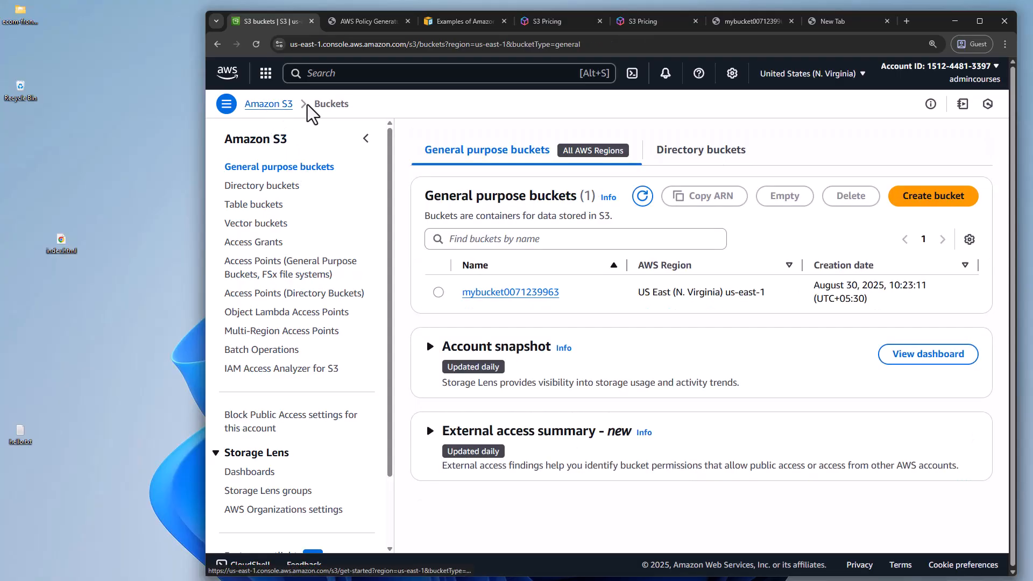
pyautogui.click(512, 294)
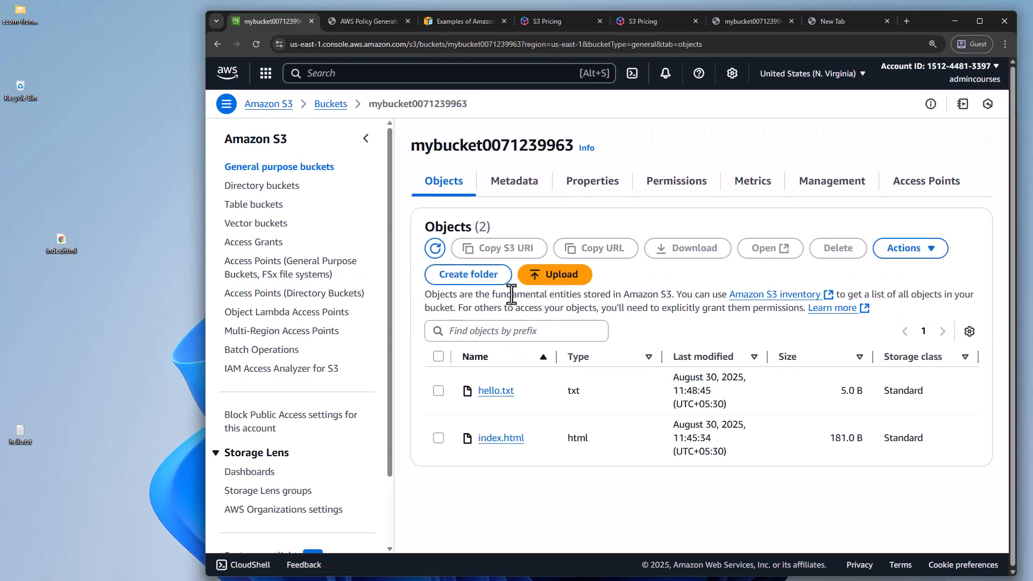
pyautogui.click(365, 139)
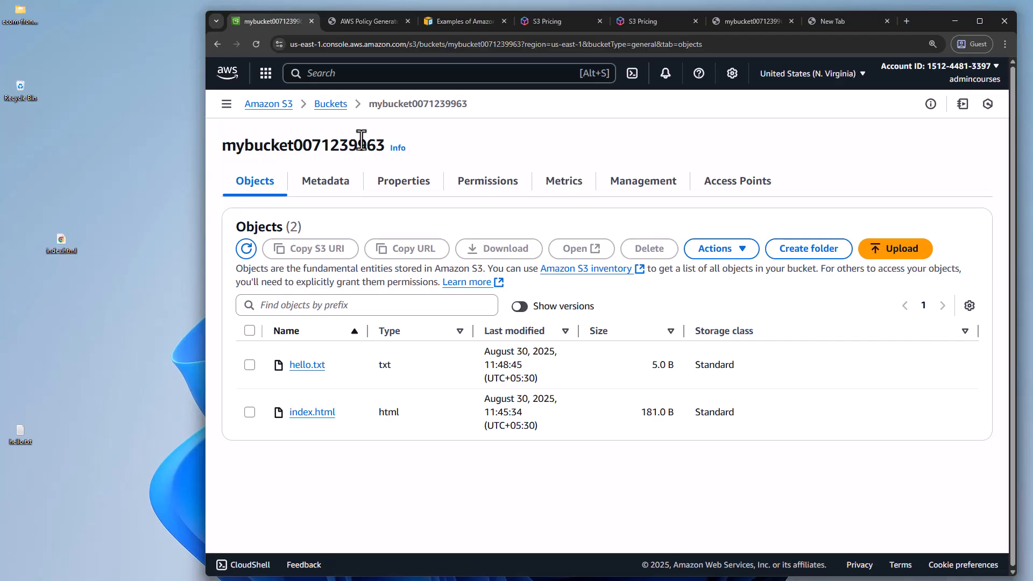
pyautogui.click(979, 21)
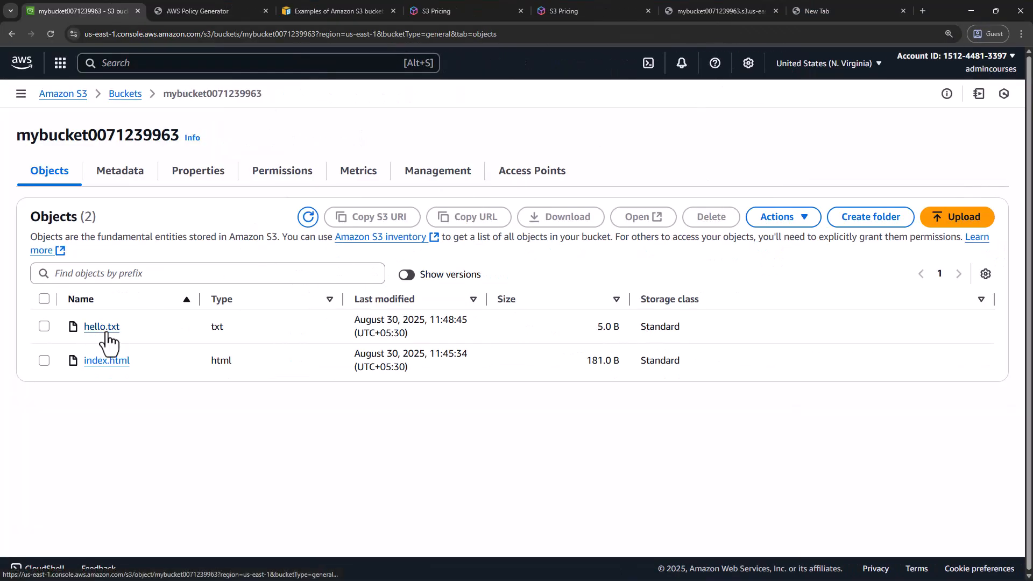
# Open hello.txt and examine the version IDs in its list of versions
pyautogui.click(102, 329)
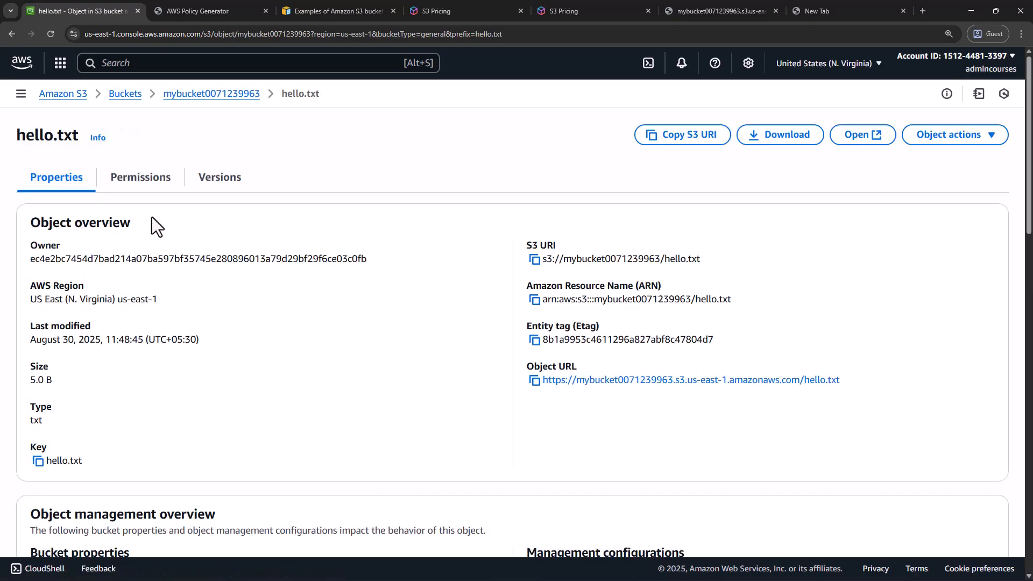
pyautogui.click(220, 191)
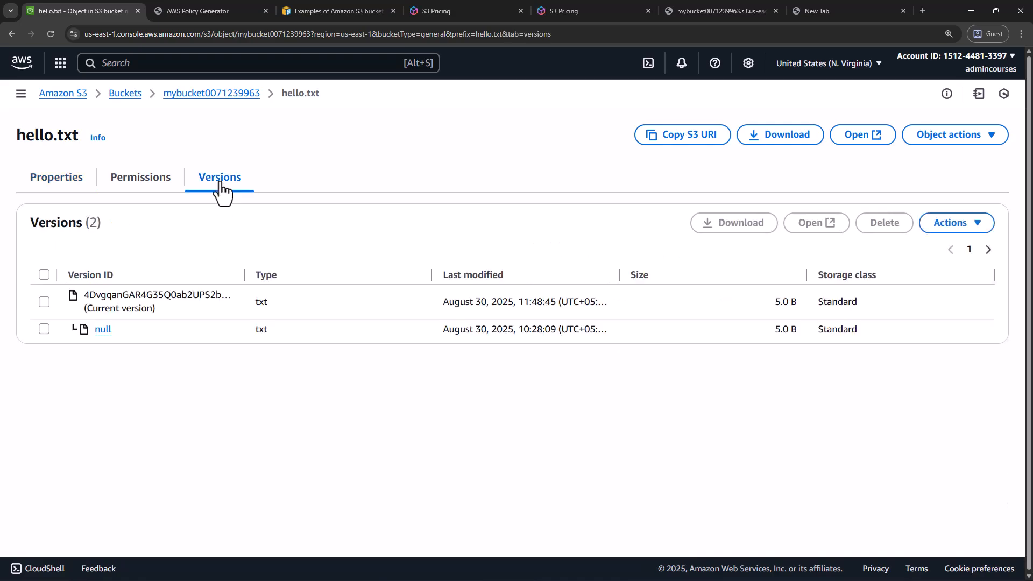
pyautogui.moveTo(87, 297); pyautogui.dragTo(230, 301)
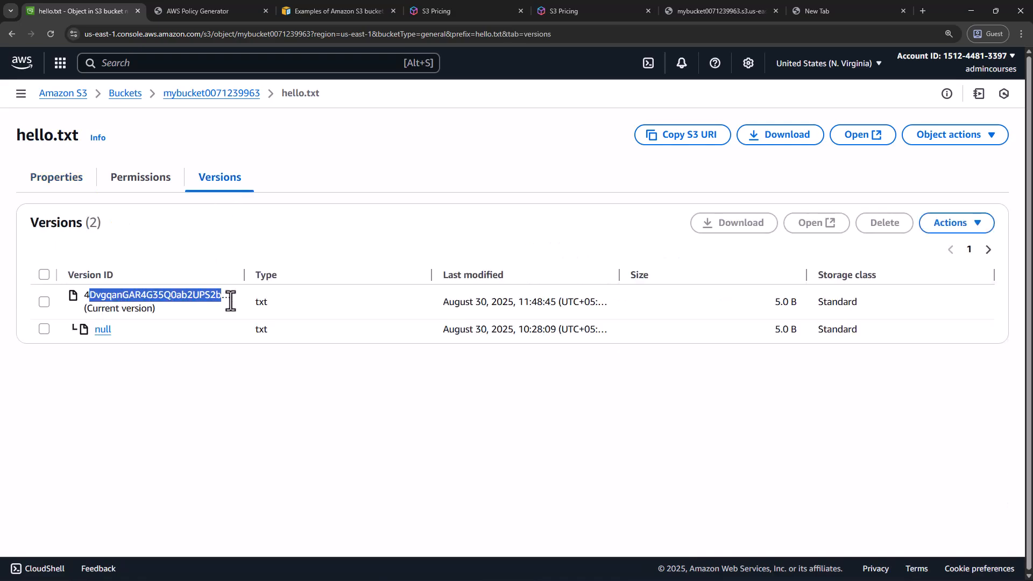
# Open the null version of hello.txt, review its properties, and return to the list of versions
pyautogui.click(103, 331)
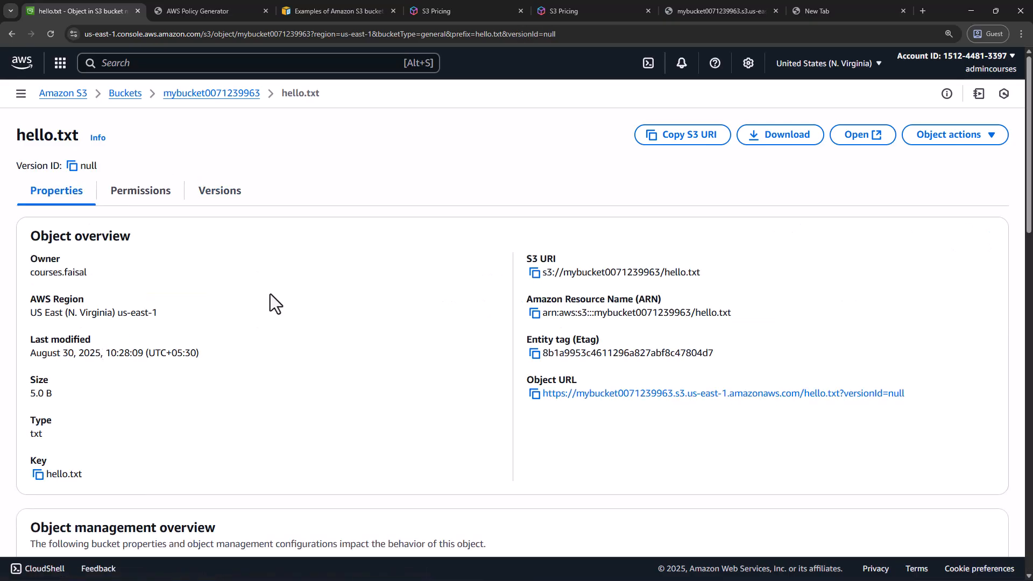
pyautogui.scroll(-5, 431, 287)
pyautogui.scroll(4, 431, 287)
pyautogui.scroll(1, 431, 288)
pyautogui.moveTo(43, 137); pyautogui.dragTo(65, 145)
pyautogui.click(312, 227)
pyautogui.click(216, 198)
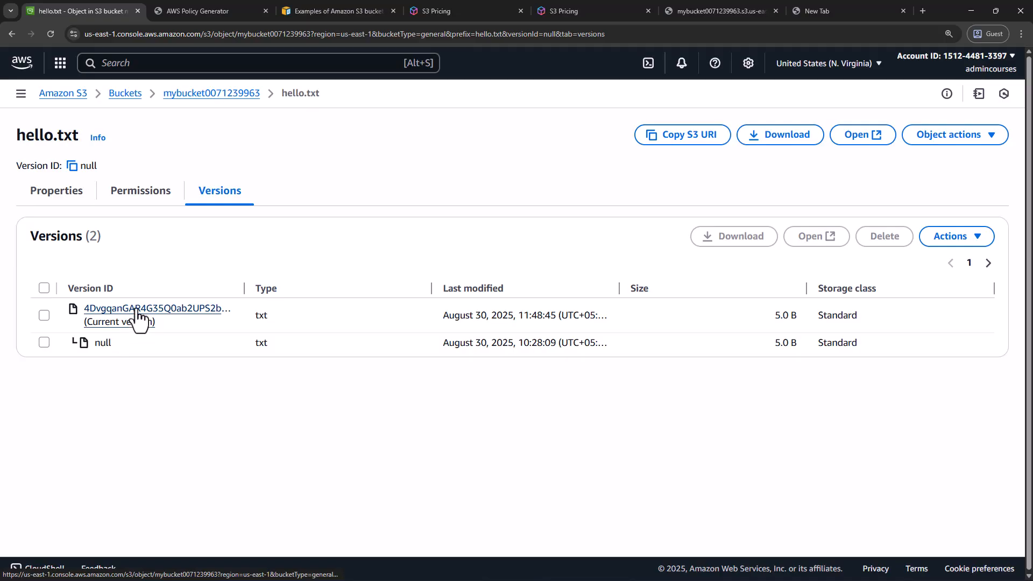
# Open the current version of hello.txt, review its properties and versions, and go back to the bucket's object list
pyautogui.click(135, 311)
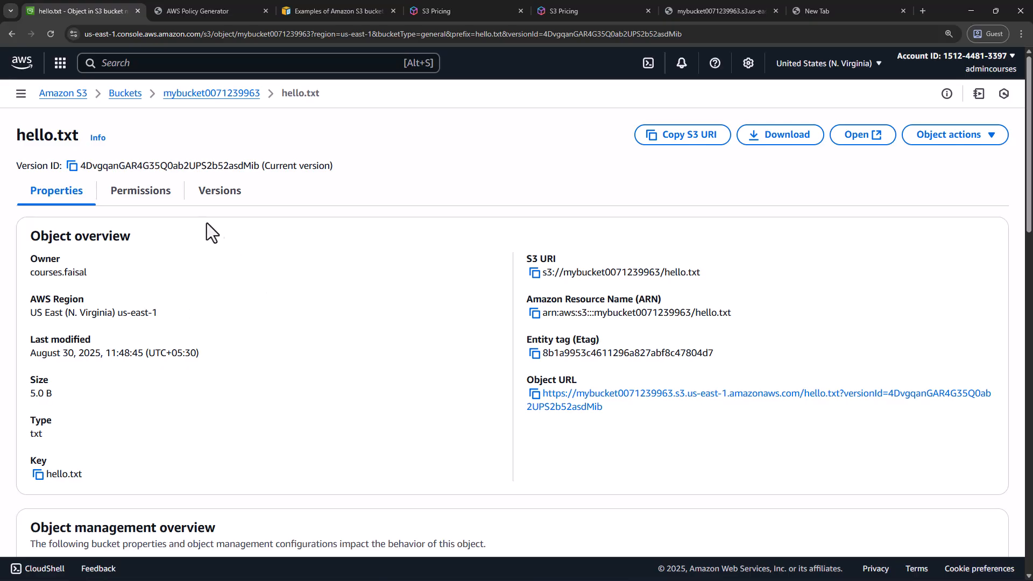
pyautogui.click(214, 194)
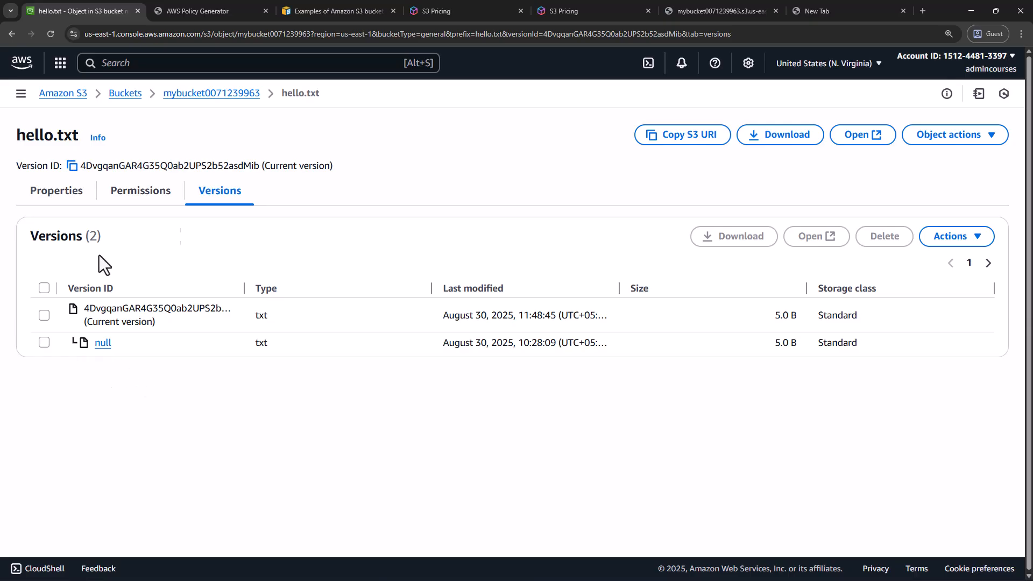
pyautogui.click(175, 92)
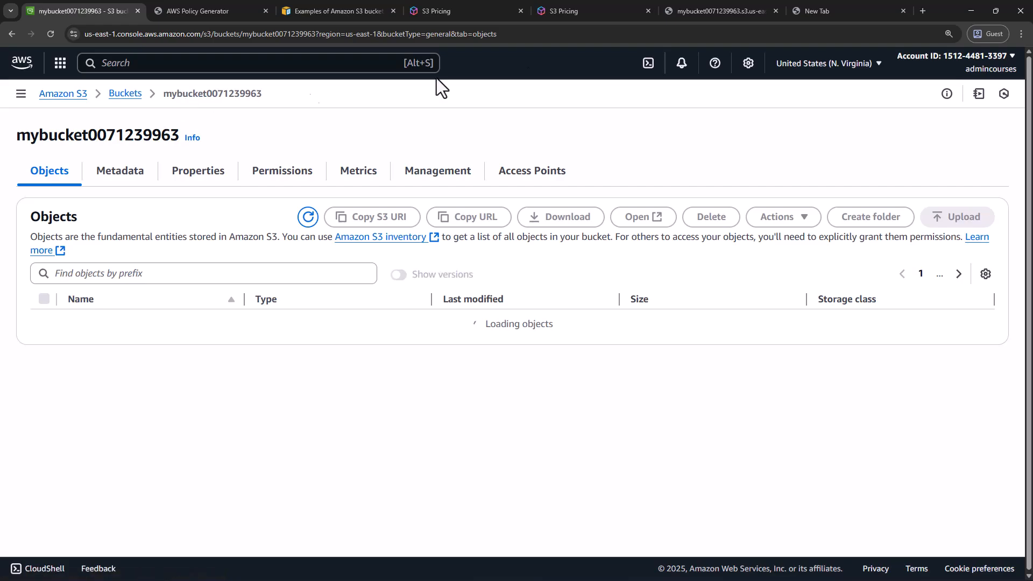